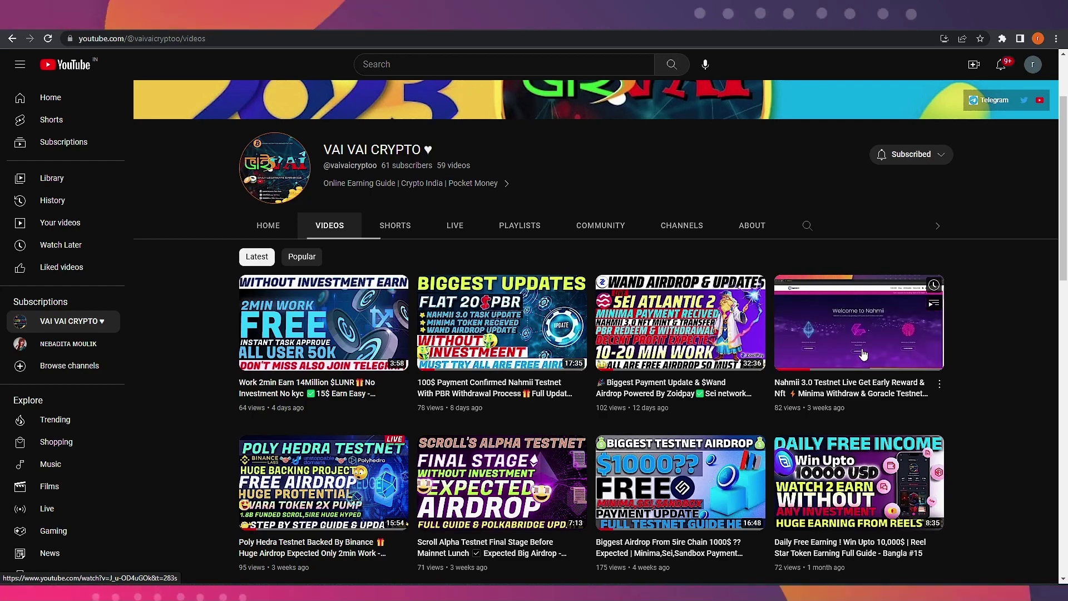
# Look over the channel's latest videos, including the Nahmii 3.0 testnet and Sei network updates.
pyautogui.scroll(2, 867, 350)
pyautogui.scroll(-2, 871, 342)
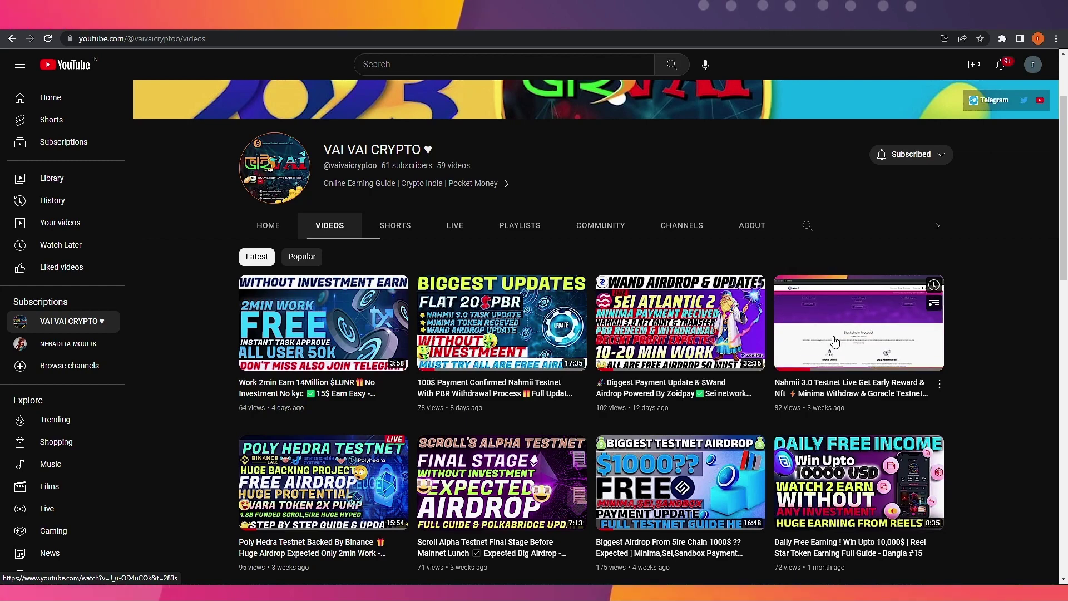
pyautogui.moveTo(701, 323)
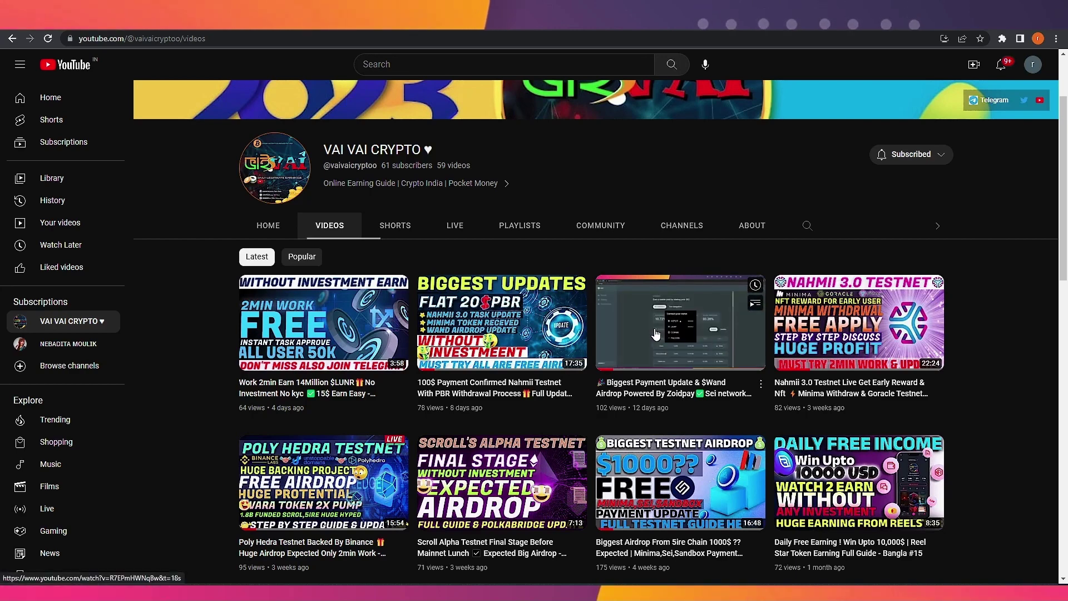
pyautogui.moveTo(455, 308)
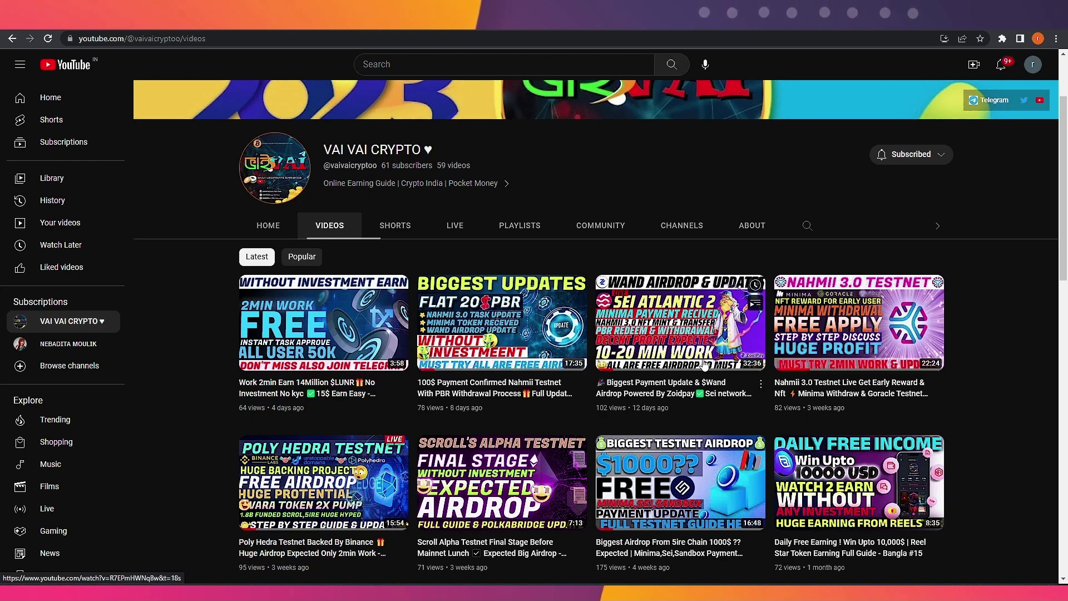
pyautogui.moveTo(581, 359)
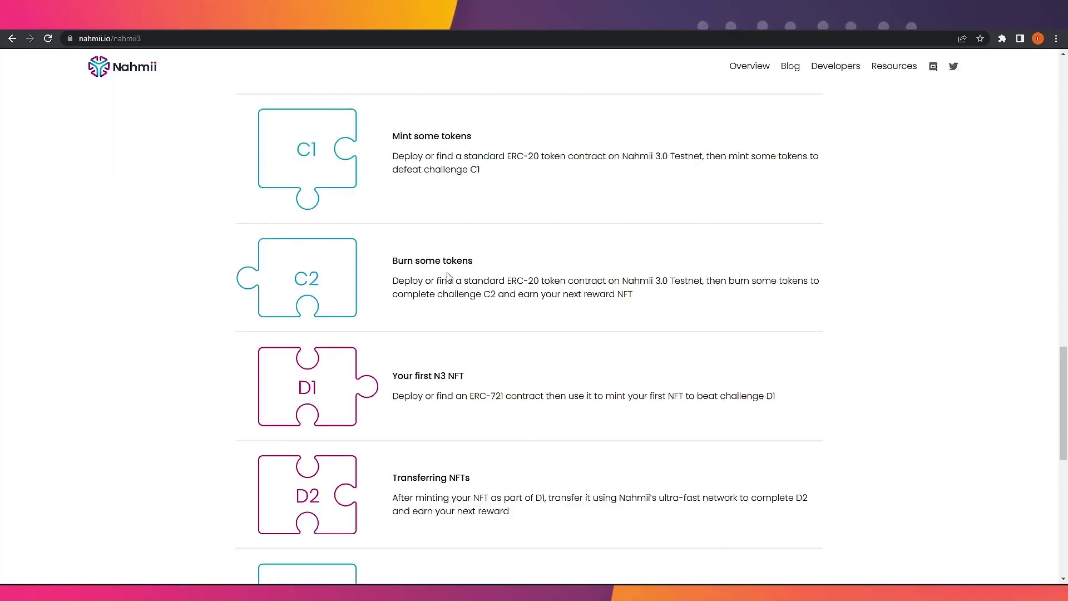
# Review the N3 Testnet Incentive Program challenges on the Nahmii site, from A1 through E3.
pyautogui.scroll(20, 449, 277)
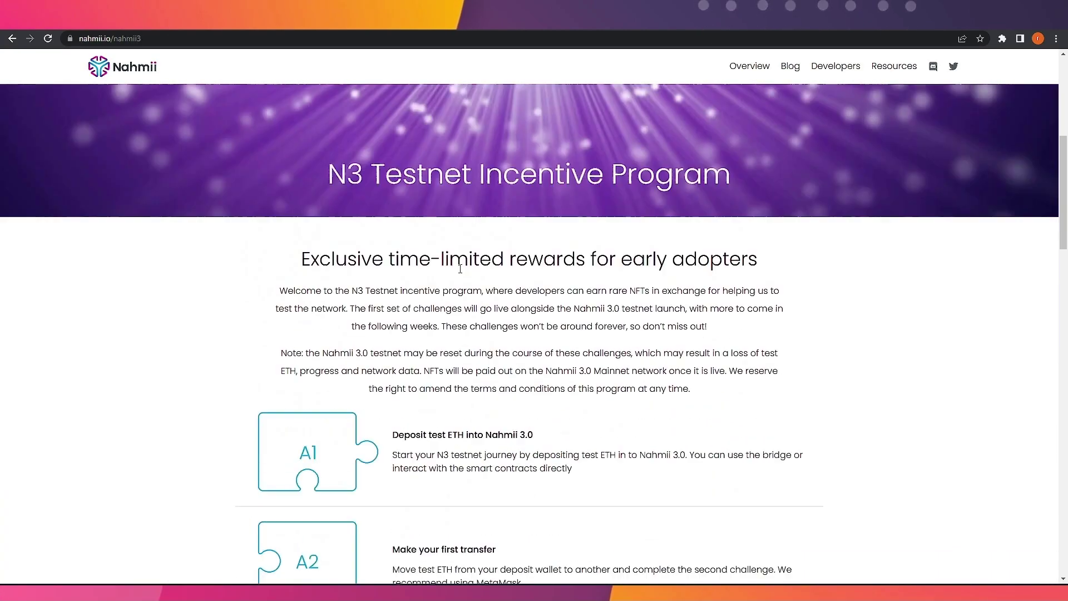
pyautogui.scroll(-7, 461, 269)
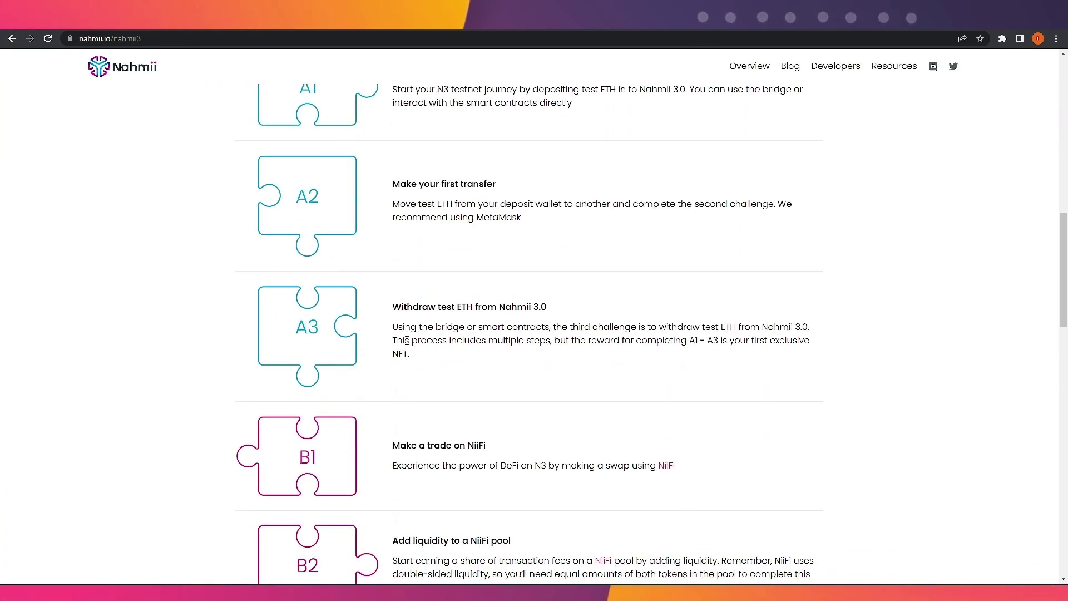
pyautogui.scroll(-2, 428, 323)
pyautogui.scroll(-3, 520, 306)
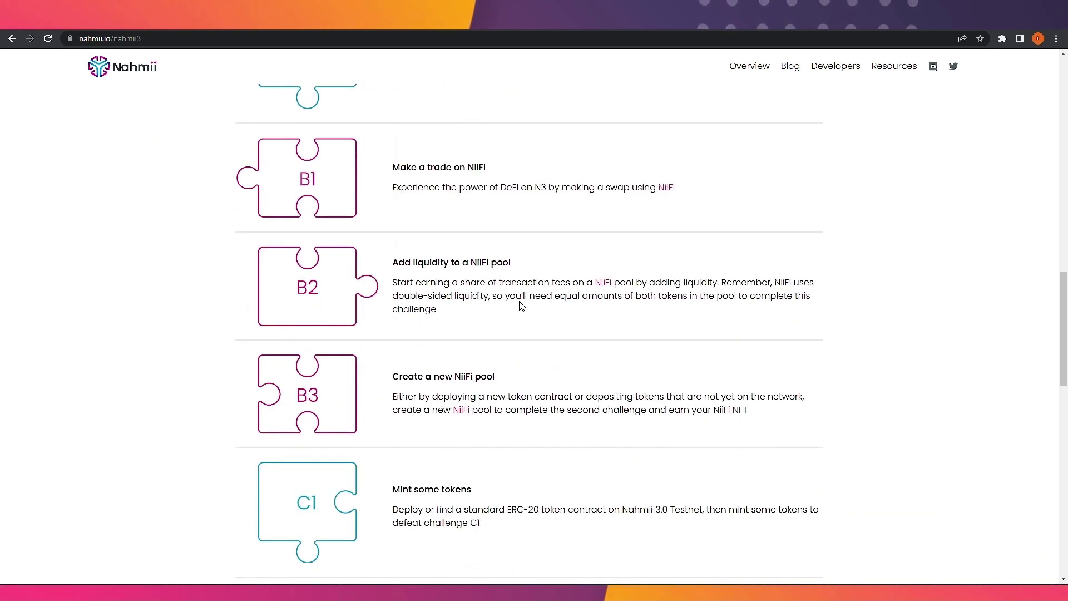
pyautogui.scroll(-2, 520, 306)
pyautogui.scroll(-1, 521, 303)
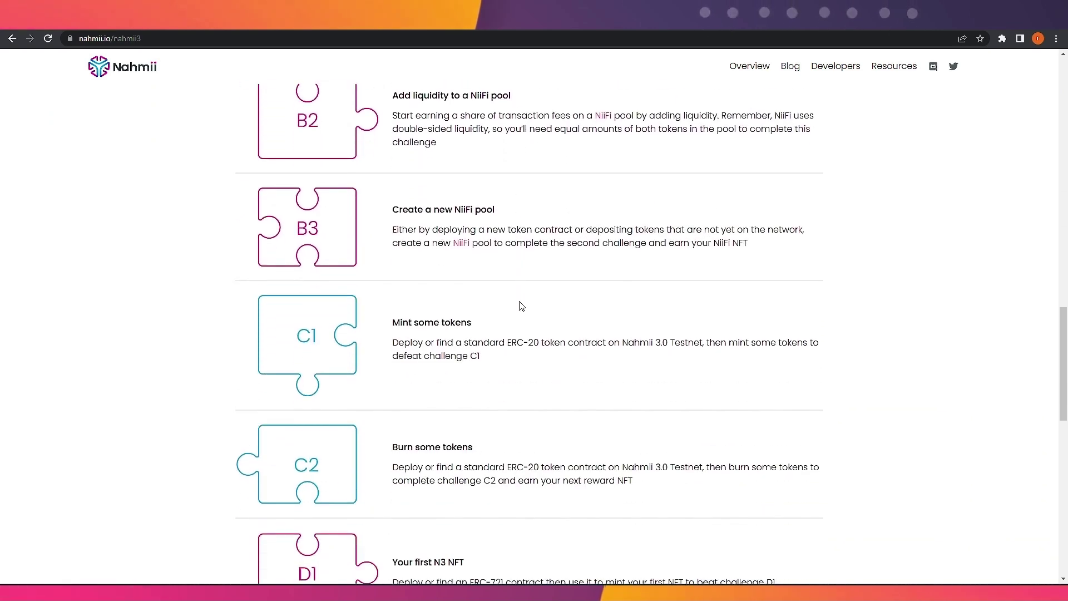
pyautogui.scroll(-5, 521, 306)
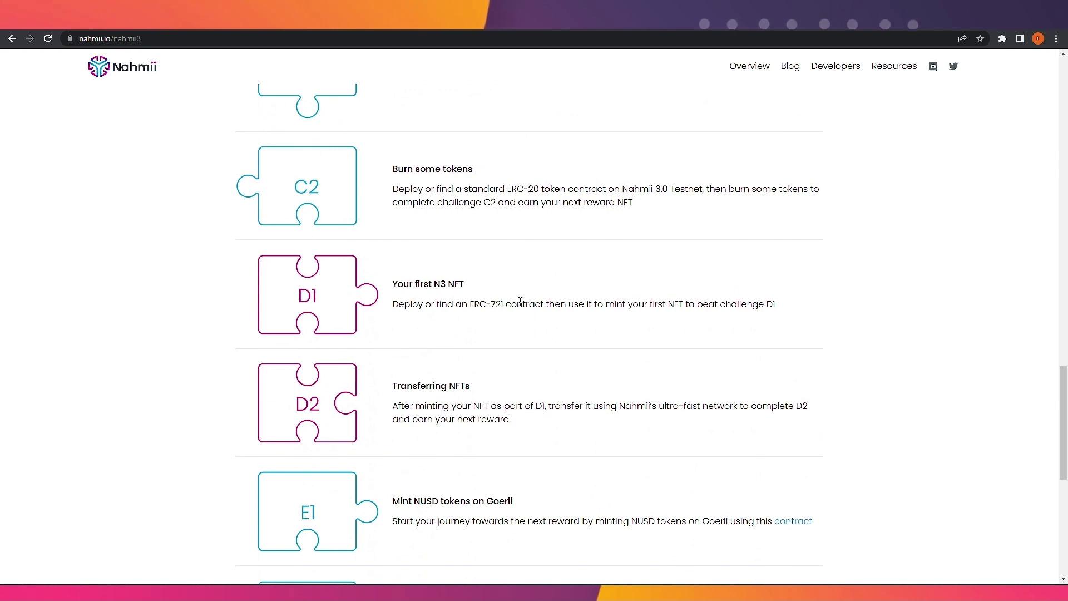
pyautogui.scroll(-4, 493, 301)
pyautogui.scroll(3, 397, 312)
pyautogui.scroll(-7, 401, 306)
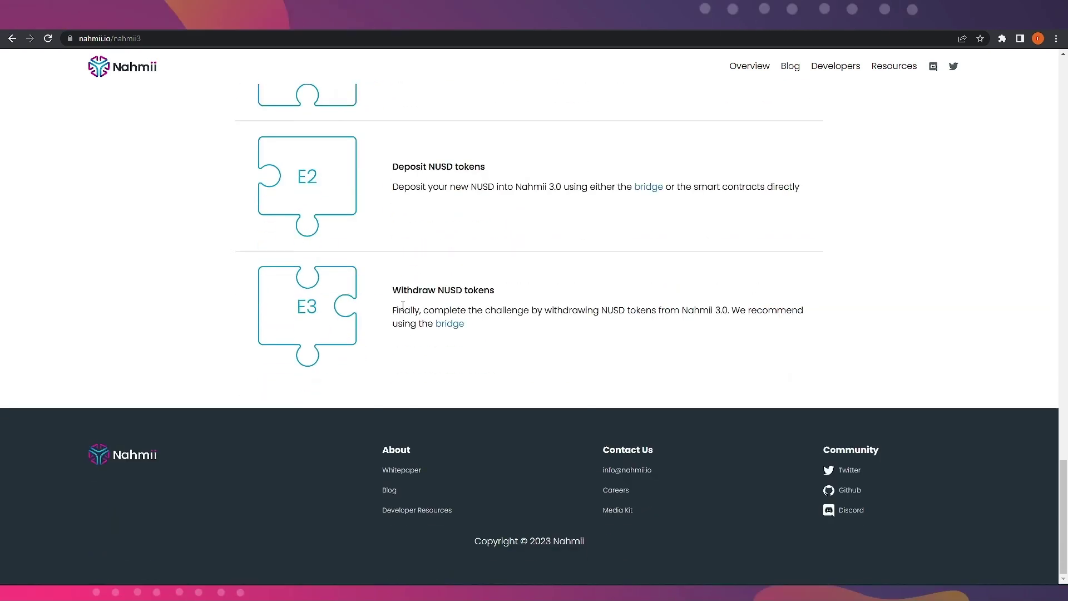
# Re-read the earlier Nahmii challenges, going back from the token and NFT tasks to the NiiFi and test ETH tasks.
pyautogui.scroll(7, 403, 305)
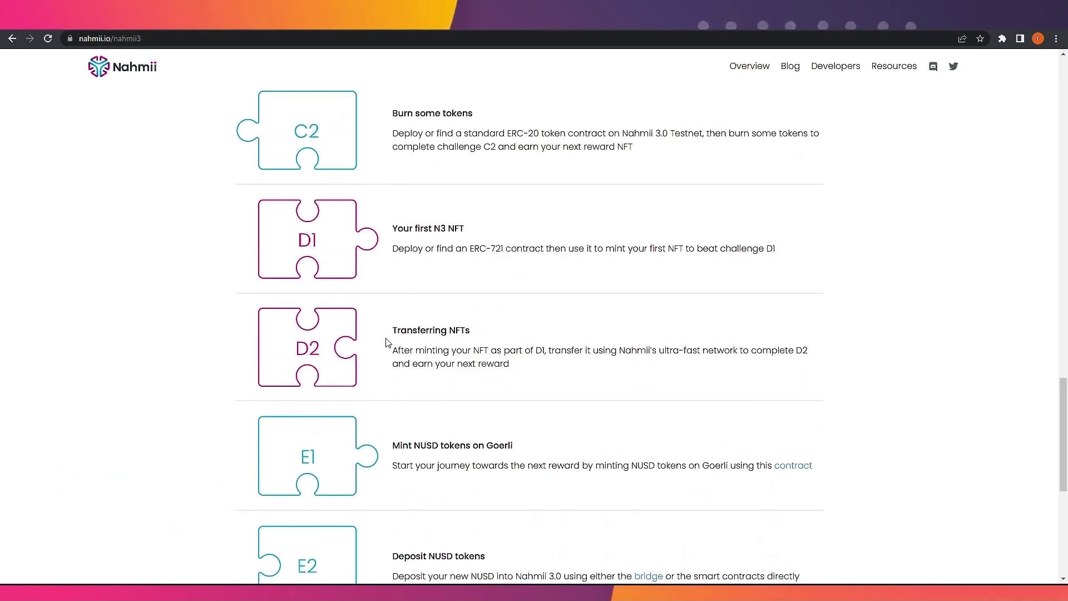
pyautogui.scroll(4, 411, 326)
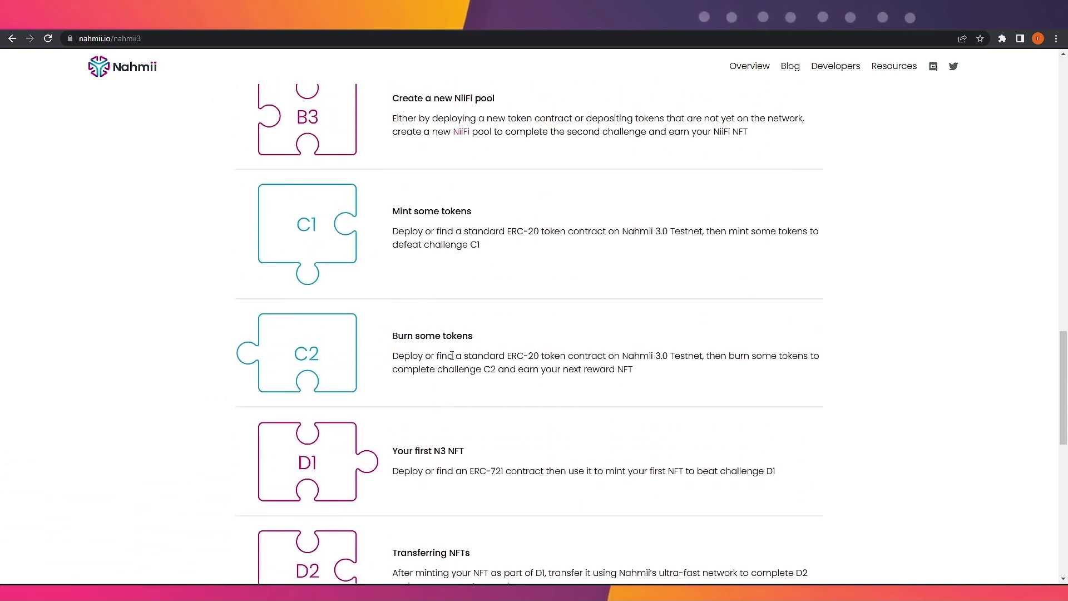
pyautogui.scroll(2, 464, 349)
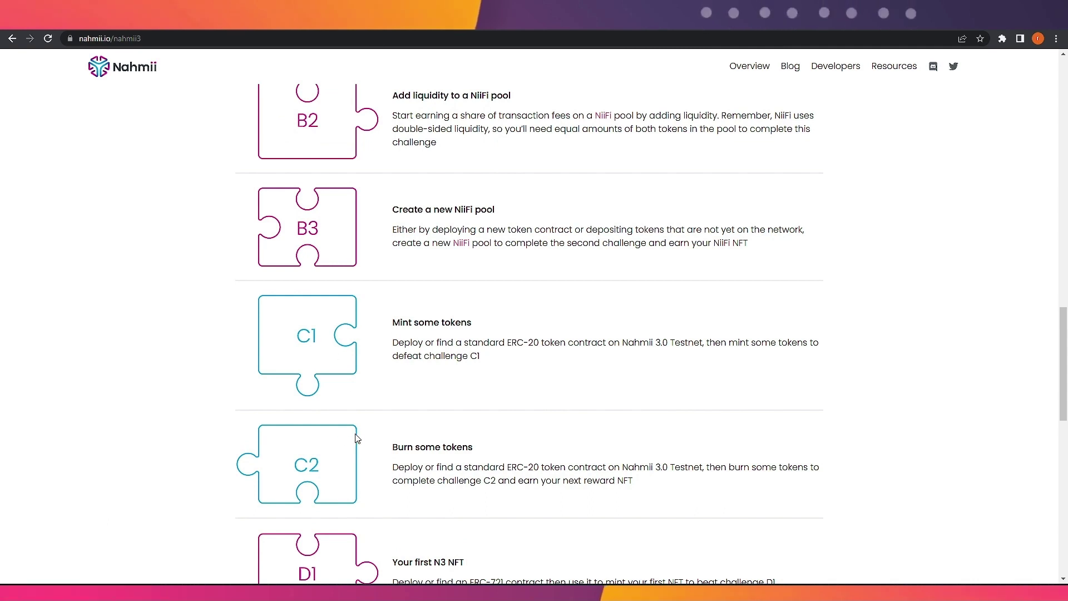
pyautogui.scroll(-1, 369, 435)
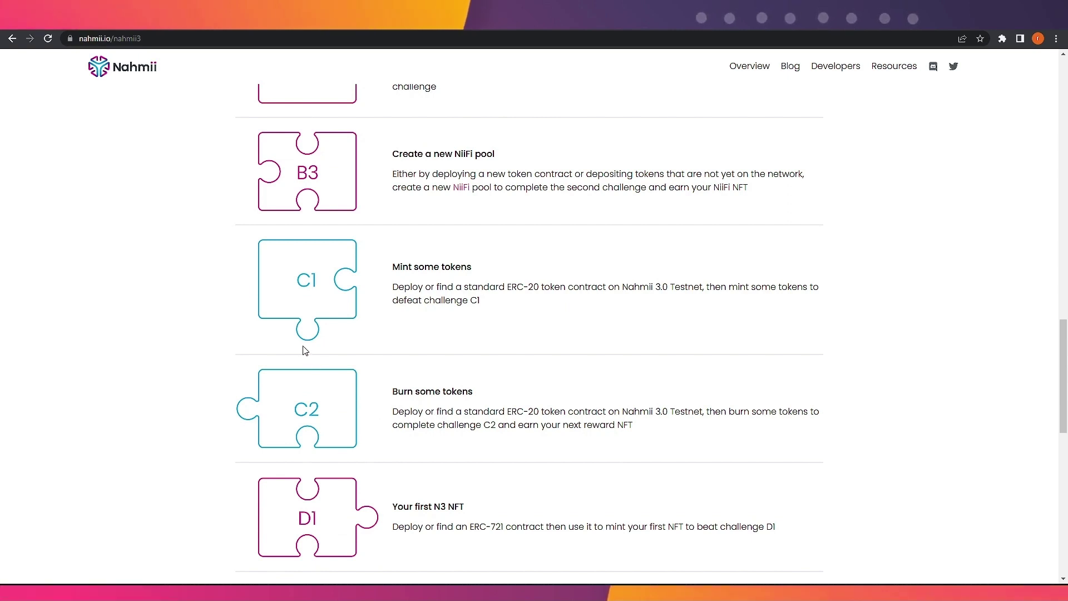
pyautogui.scroll(6, 386, 362)
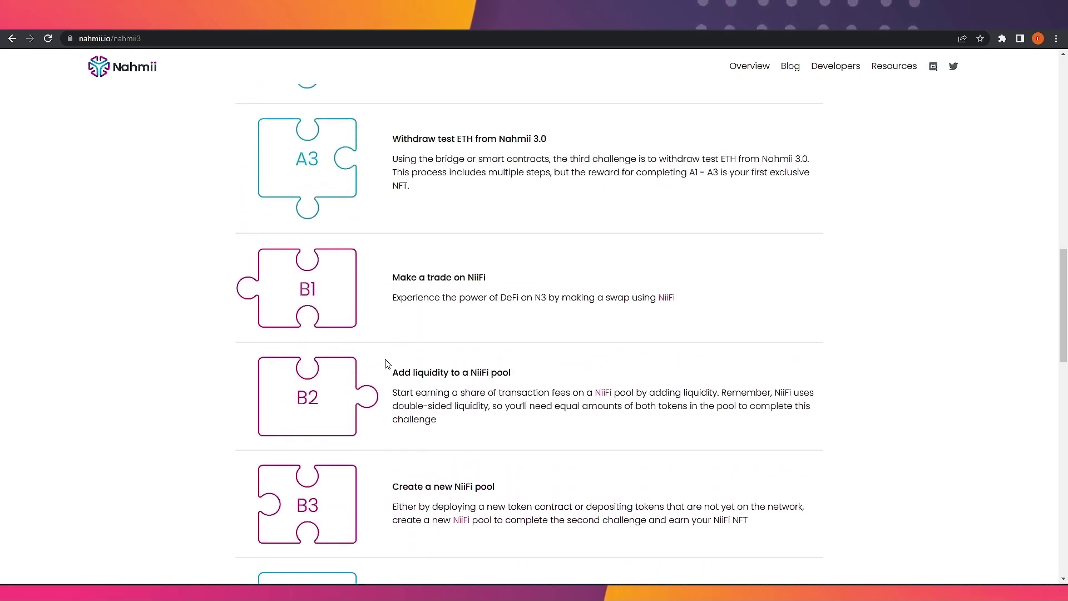
pyautogui.scroll(3, 420, 350)
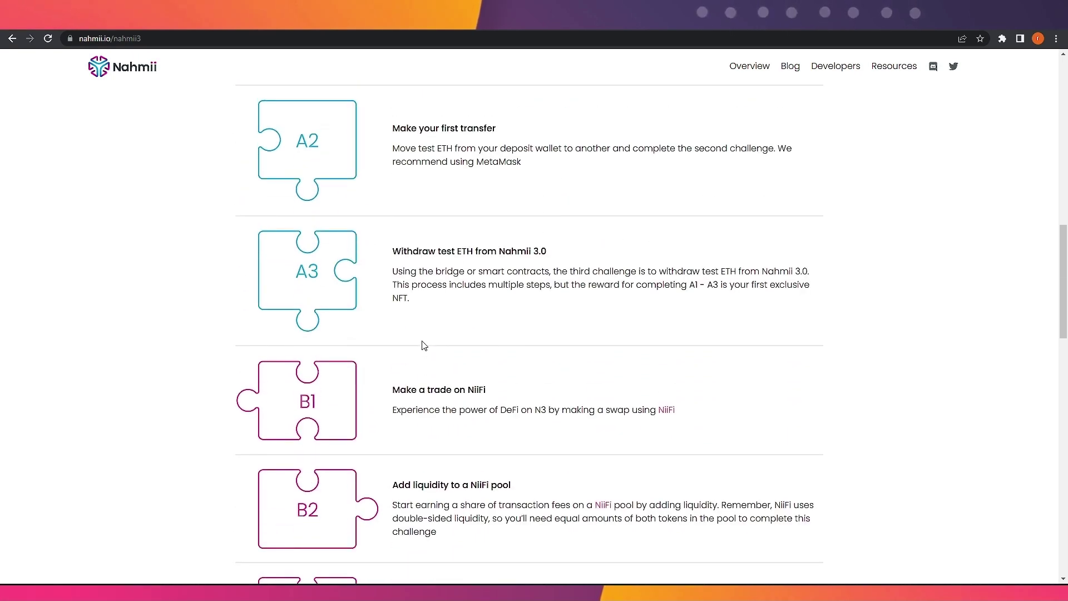
pyautogui.scroll(-3, 424, 345)
pyautogui.scroll(-1, 327, 311)
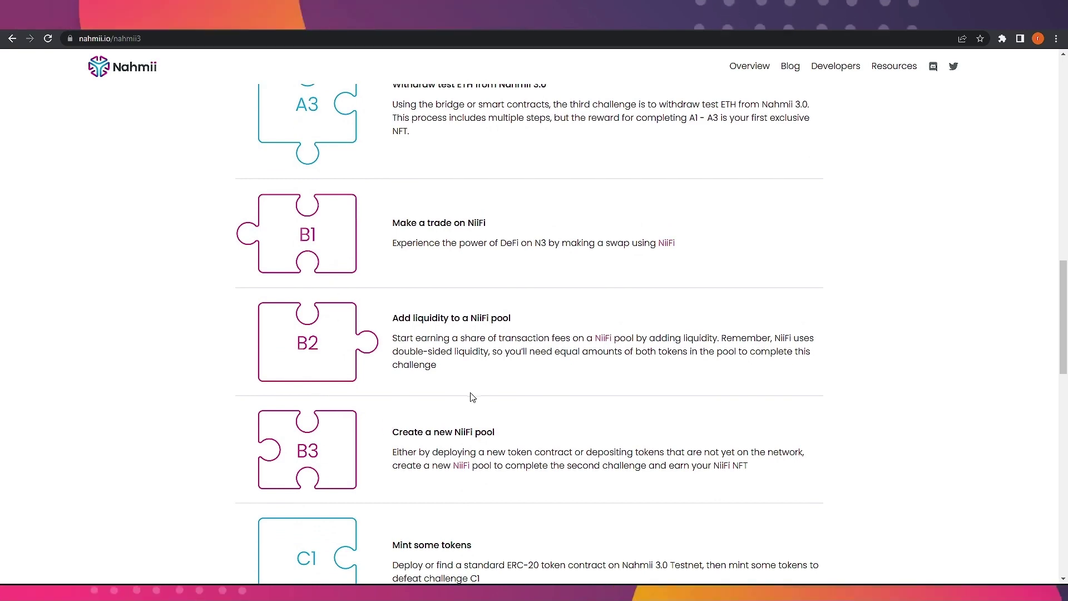
pyautogui.scroll(-1, 441, 398)
pyautogui.scroll(3, 469, 371)
pyautogui.scroll(4, 350, 295)
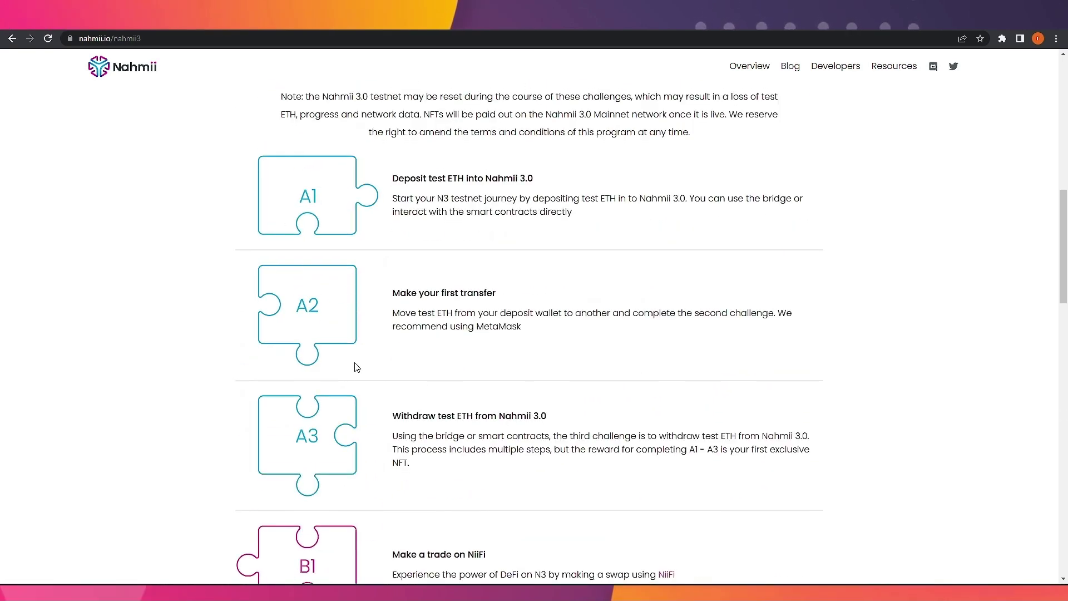
# Examine the NUSD challenges E1 to E3 at the end of the Nahmii challenge list.
pyautogui.scroll(-6, 352, 395)
pyautogui.scroll(-5, 355, 402)
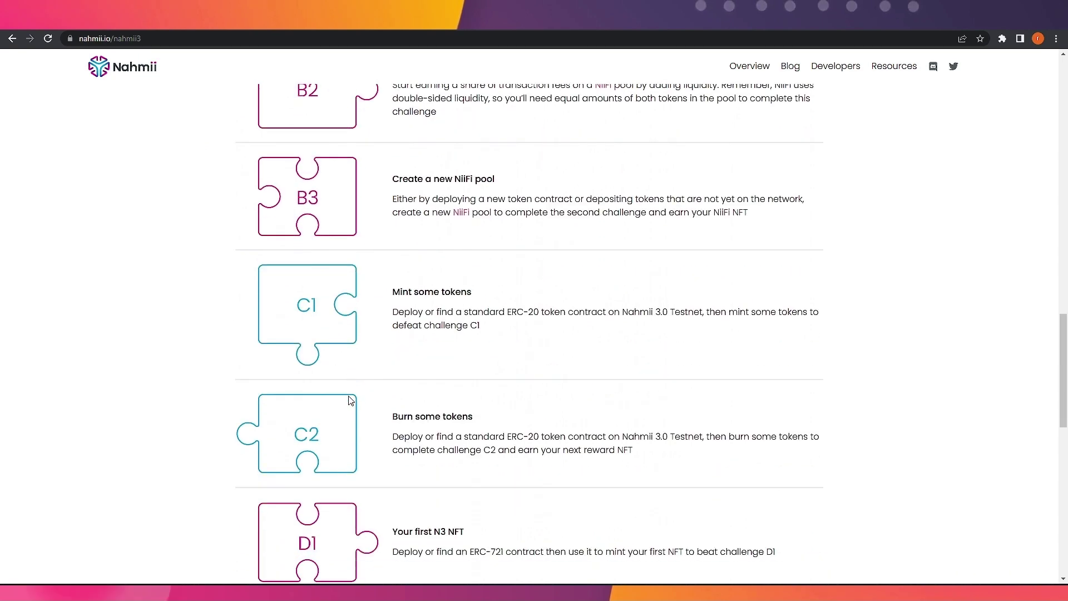
pyautogui.scroll(1, 351, 401)
pyautogui.scroll(-4, 352, 401)
pyautogui.scroll(-2, 351, 379)
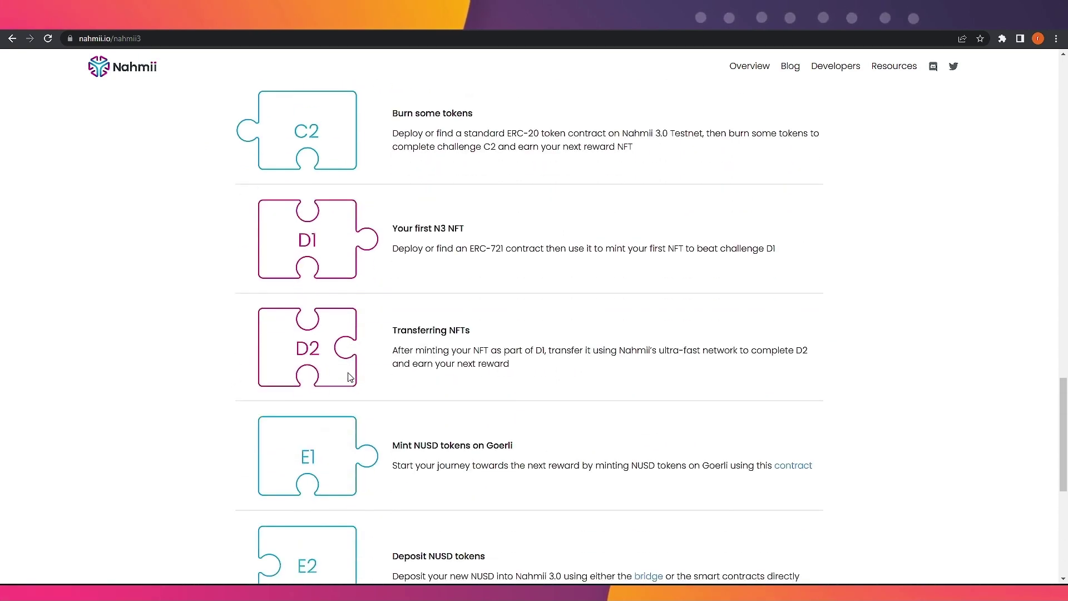
pyautogui.scroll(-1, 334, 369)
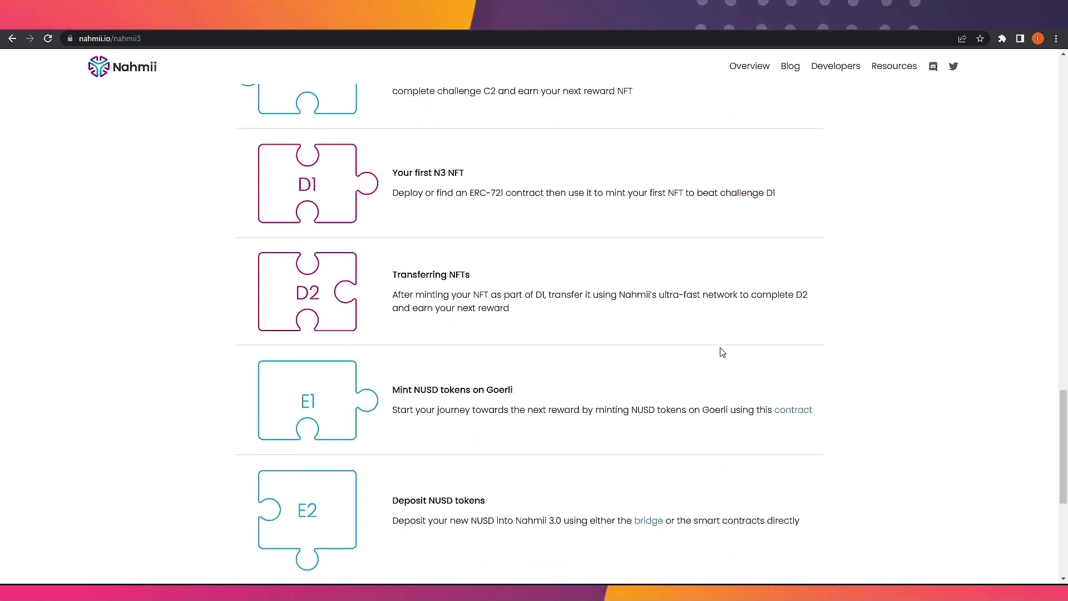
pyautogui.scroll(-3, 482, 283)
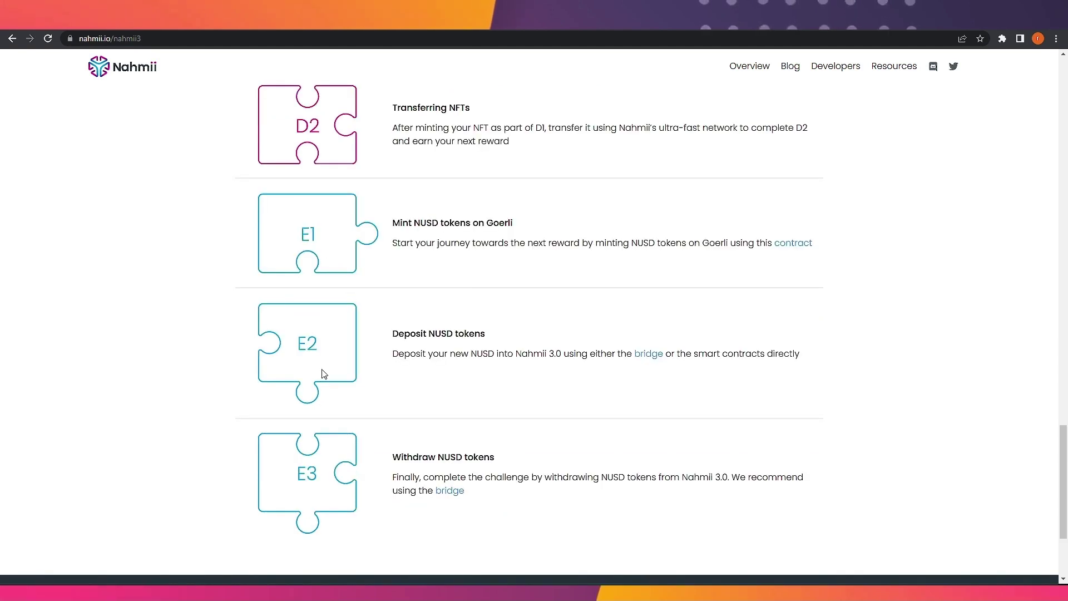
pyautogui.scroll(1, 375, 341)
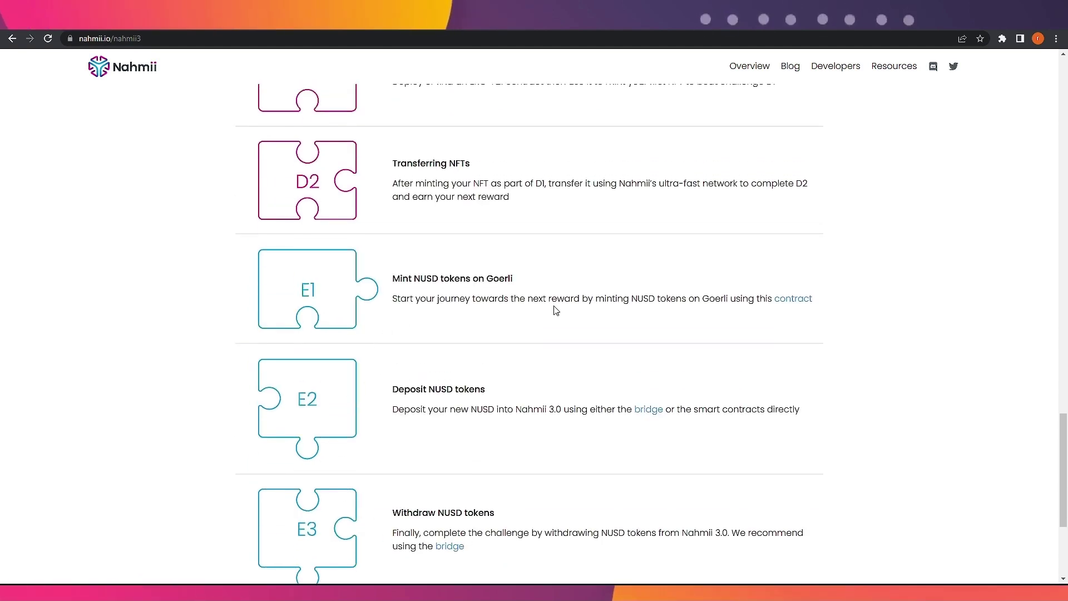
# Highlight the "Mint NUSD tokens on Goerli" heading of challenge E1 and open its linked contract.
pyautogui.tripleClick(518, 280)
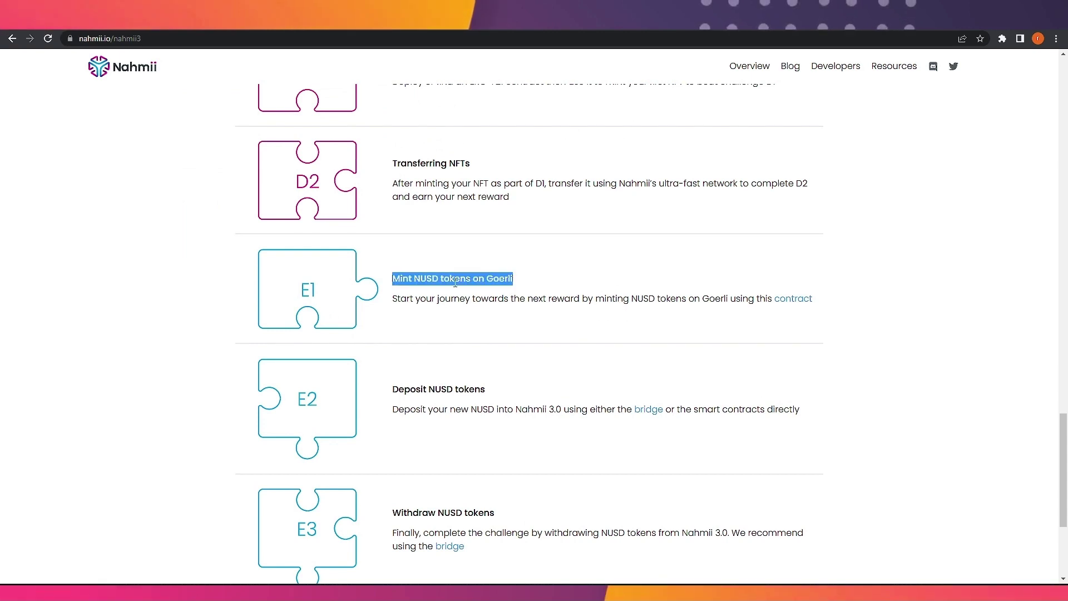
pyautogui.click(395, 292)
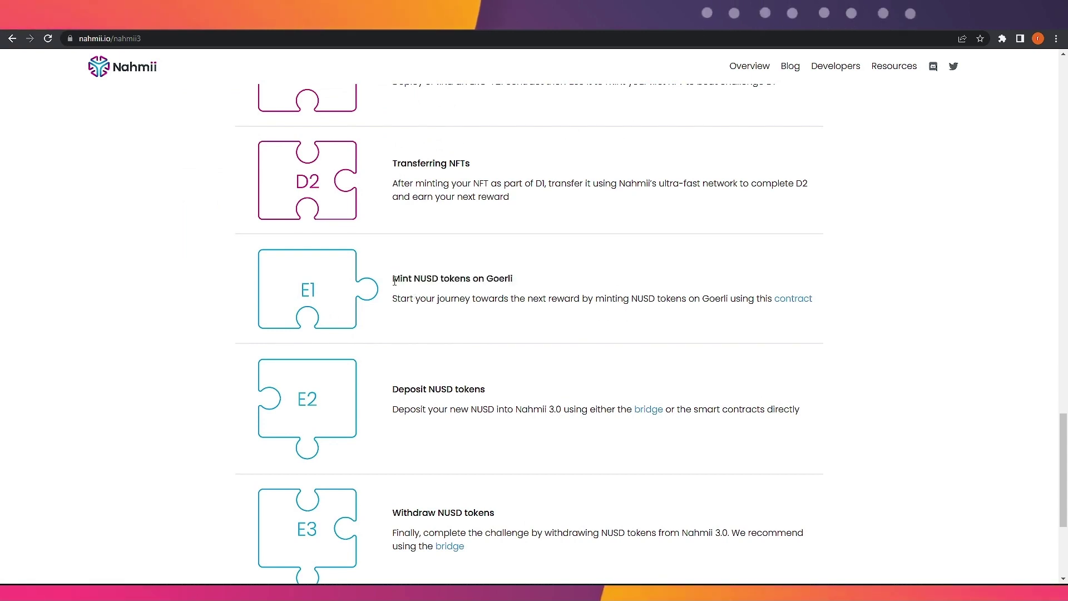
pyautogui.moveTo(468, 279); pyautogui.dragTo(529, 286)
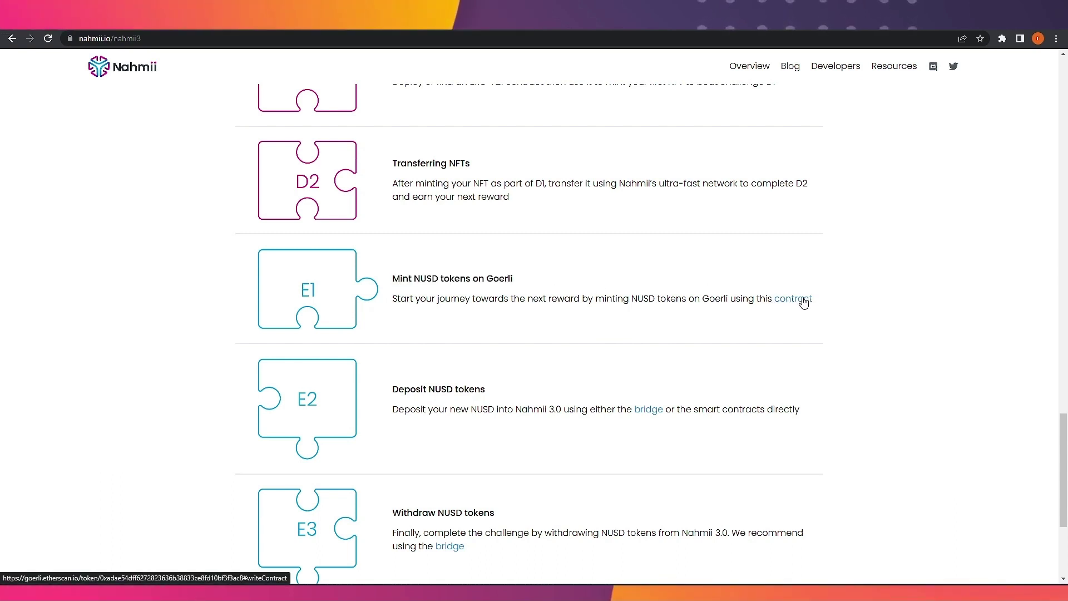
pyautogui.click(804, 301)
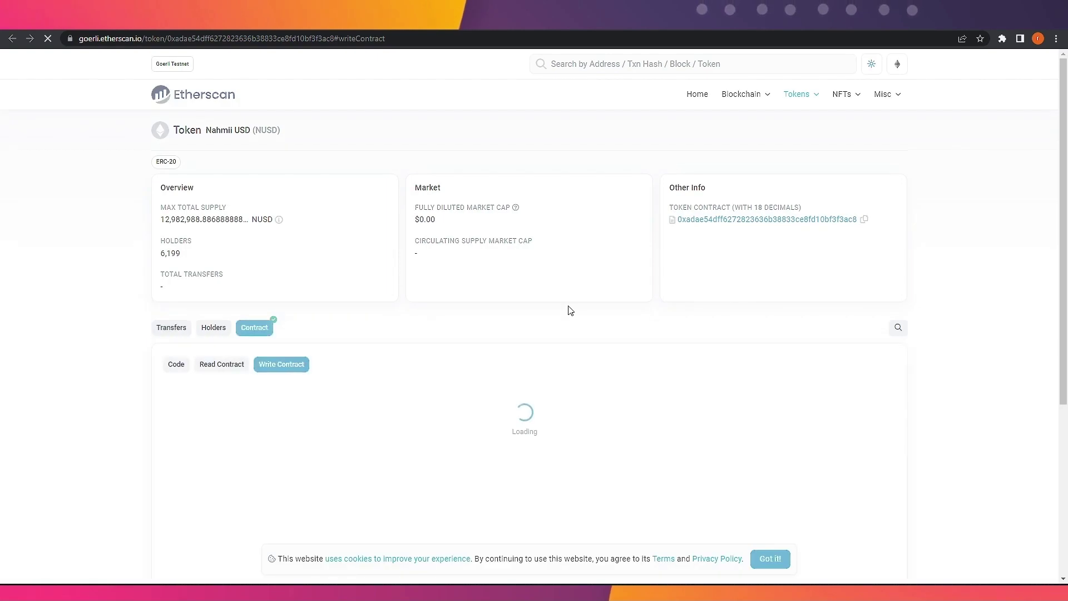
# Connect MetaMask's Account 1 to the Nahmii USD write-contract page, accepting the beta feature notice.
pyautogui.scroll(-2, 475, 303)
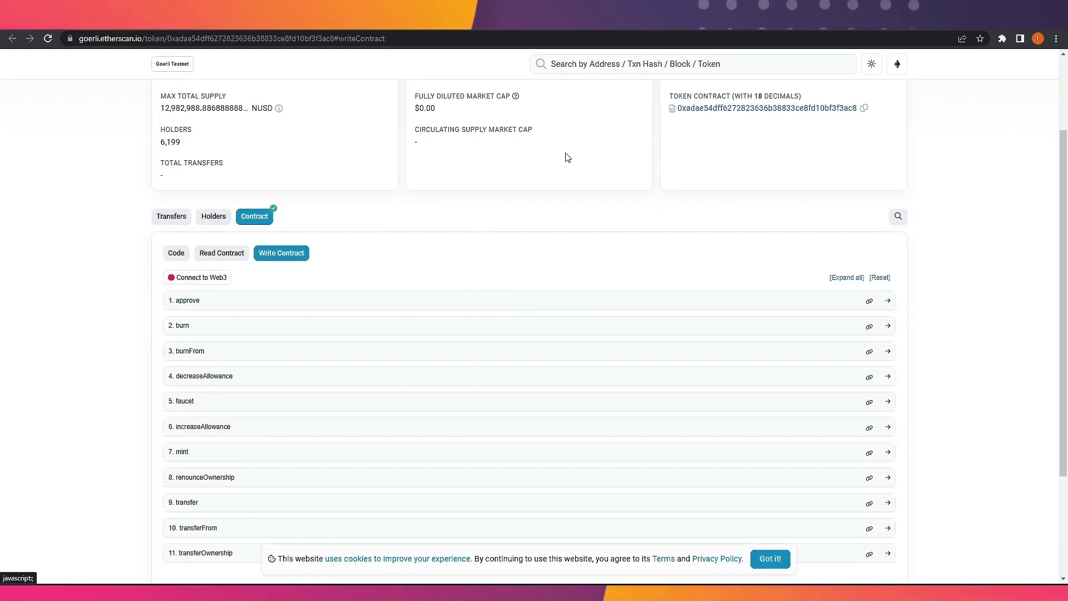
pyautogui.click(202, 282)
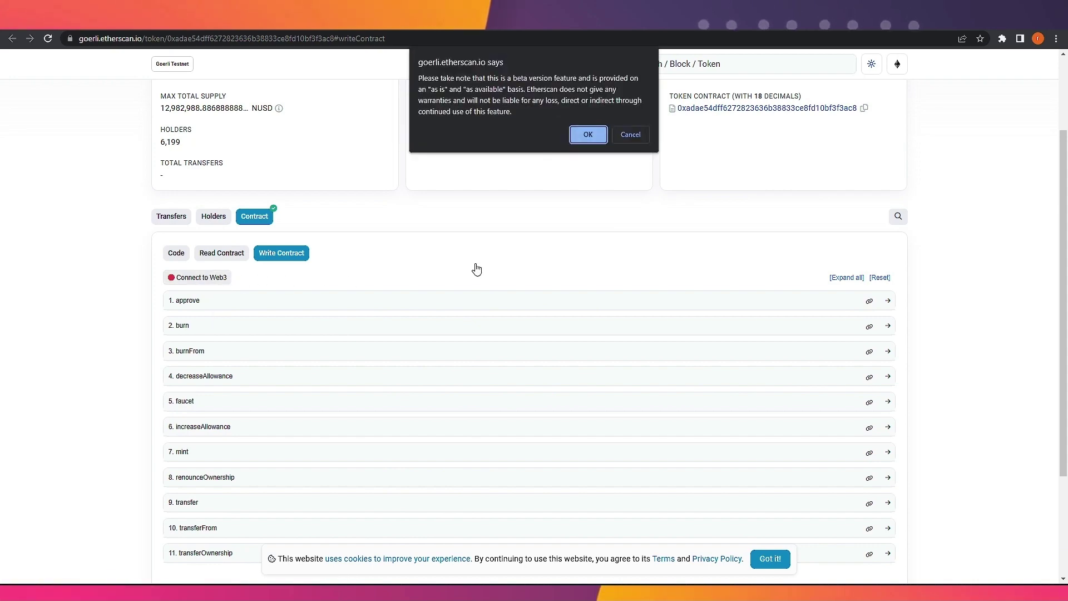
pyautogui.click(587, 135)
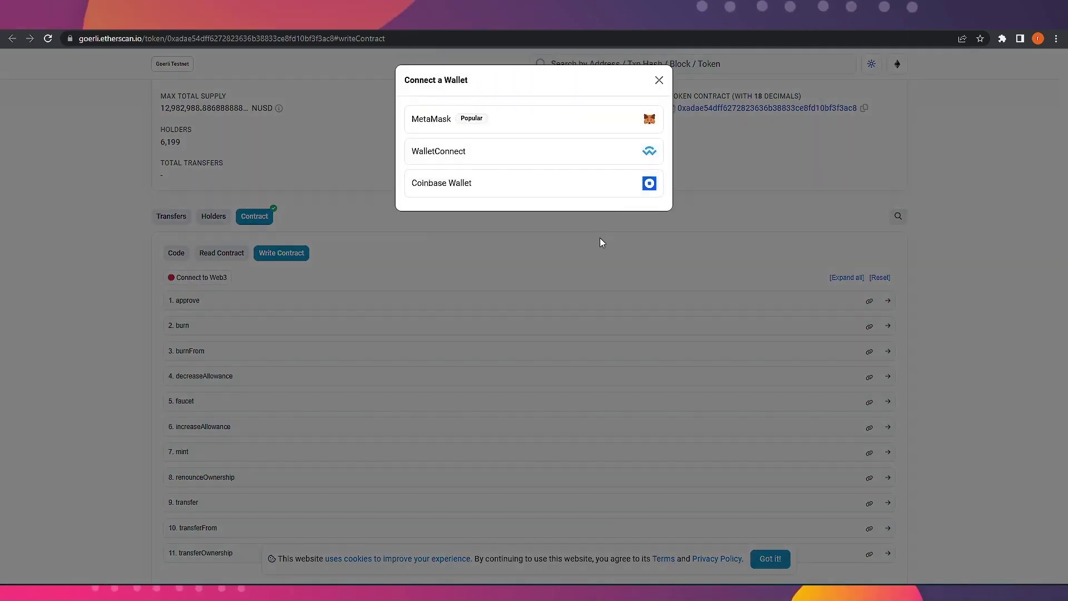
pyautogui.click(498, 124)
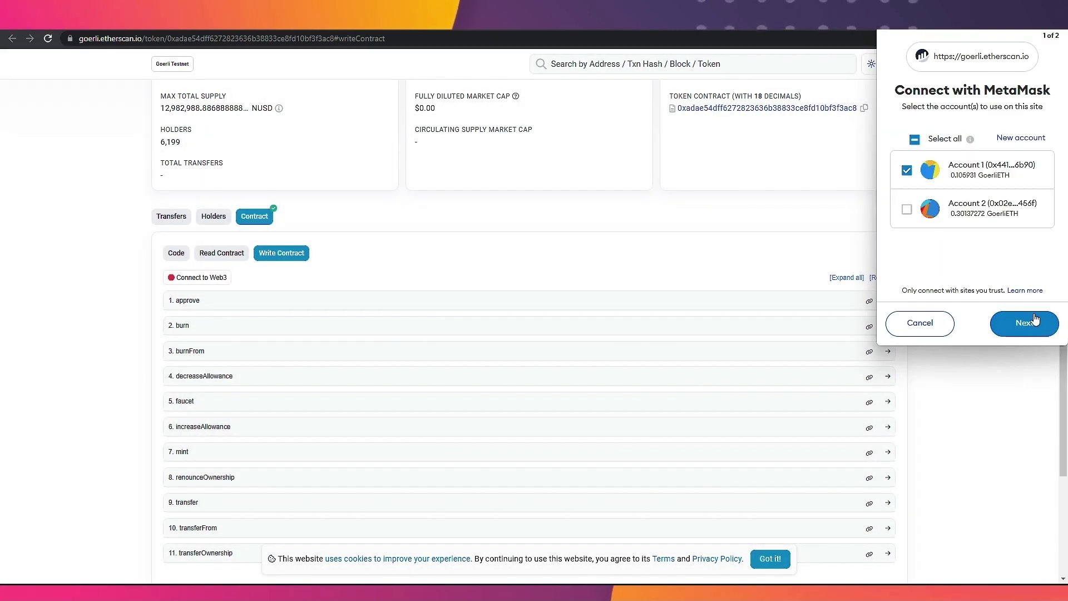
pyautogui.click(1033, 331)
pyautogui.click(1034, 330)
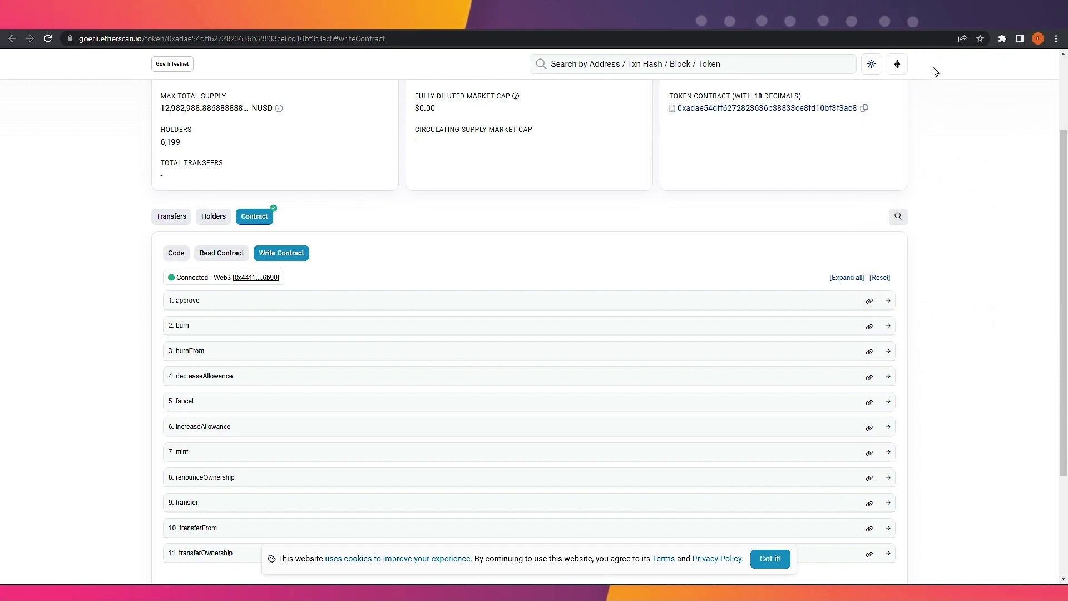
# Open the MetaMask wallet, look over its accounts and select the Goerli test network for Account 1.
pyautogui.click(1002, 39)
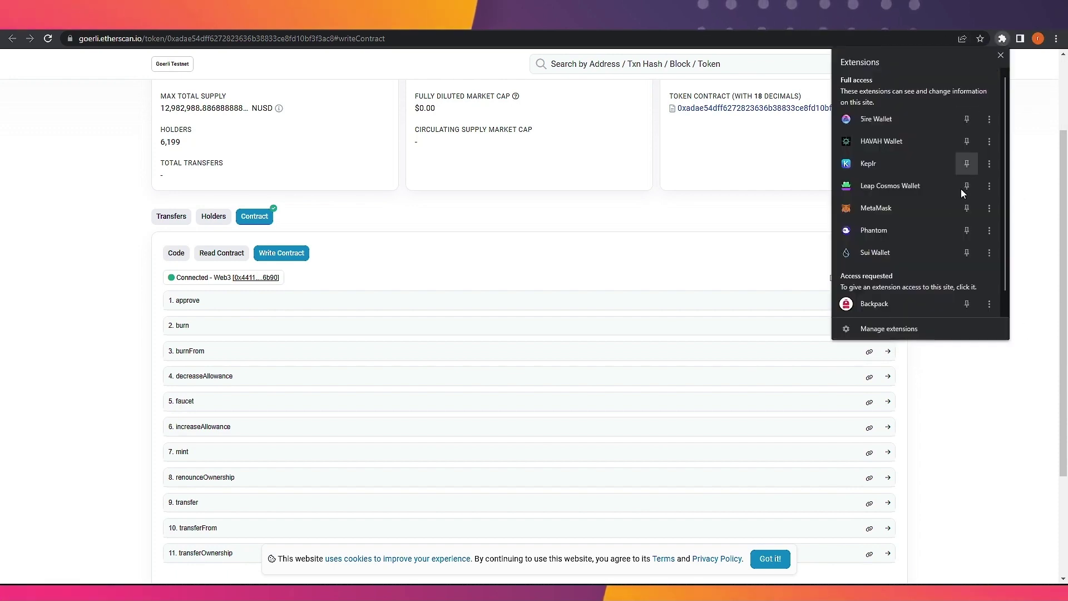
pyautogui.click(888, 210)
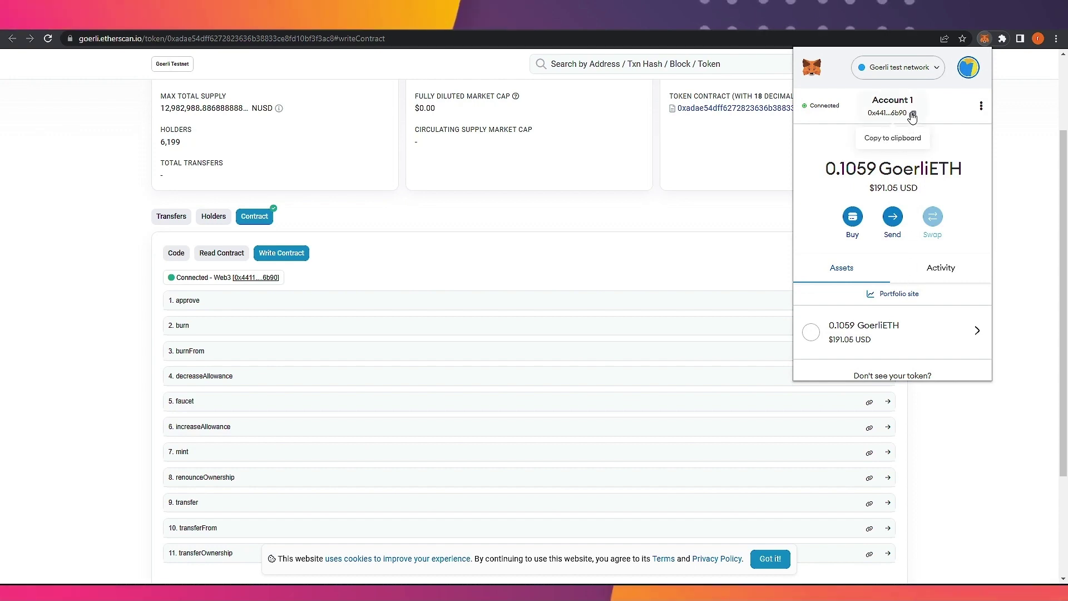
pyautogui.click(969, 68)
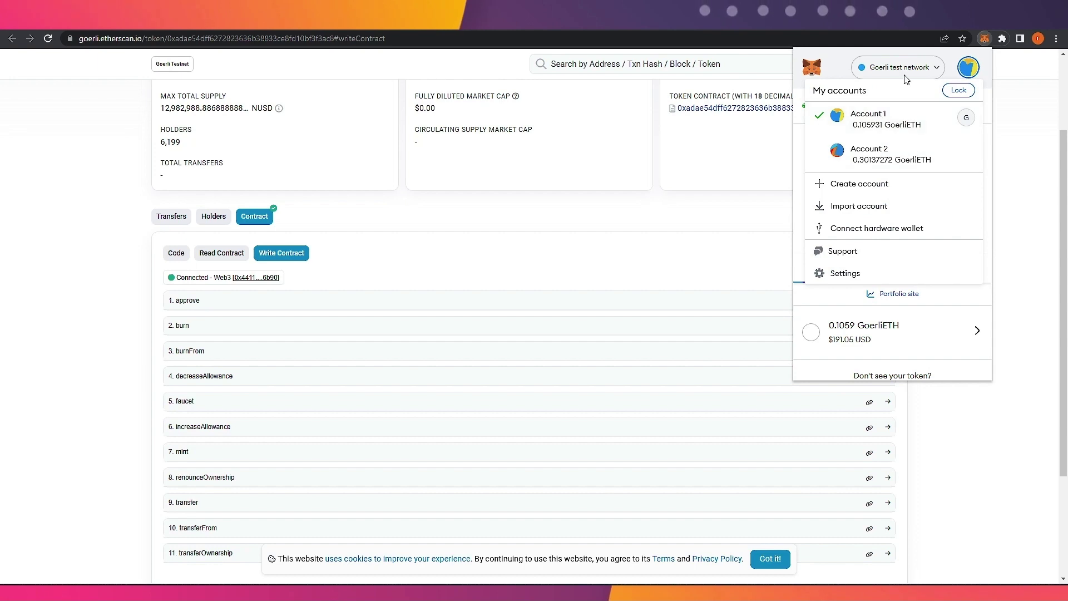
pyautogui.click(905, 79)
pyautogui.click(900, 67)
pyautogui.scroll(-10, 888, 223)
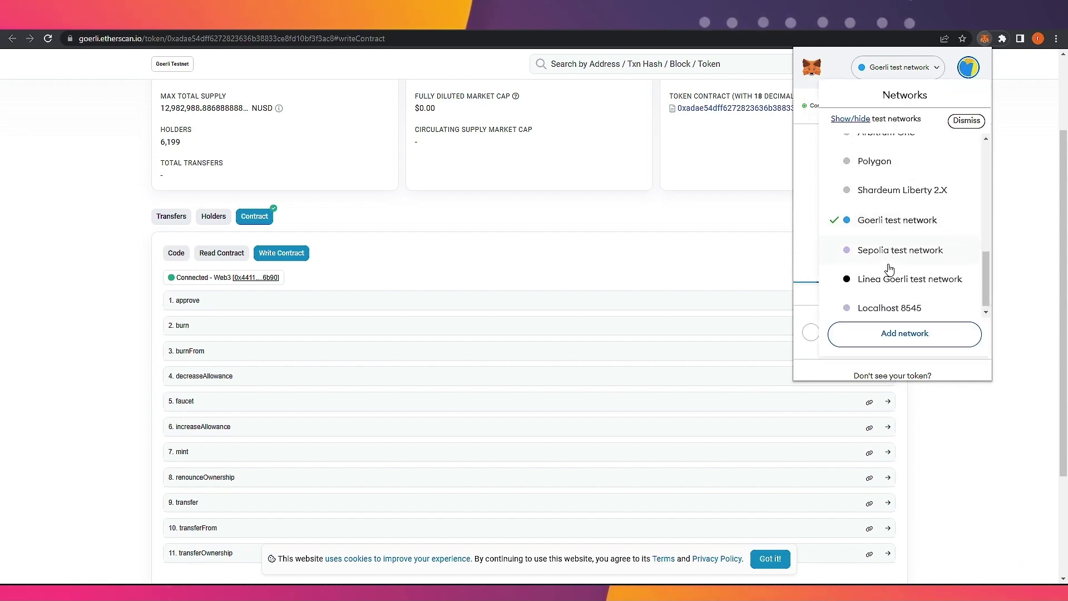
pyautogui.click(887, 216)
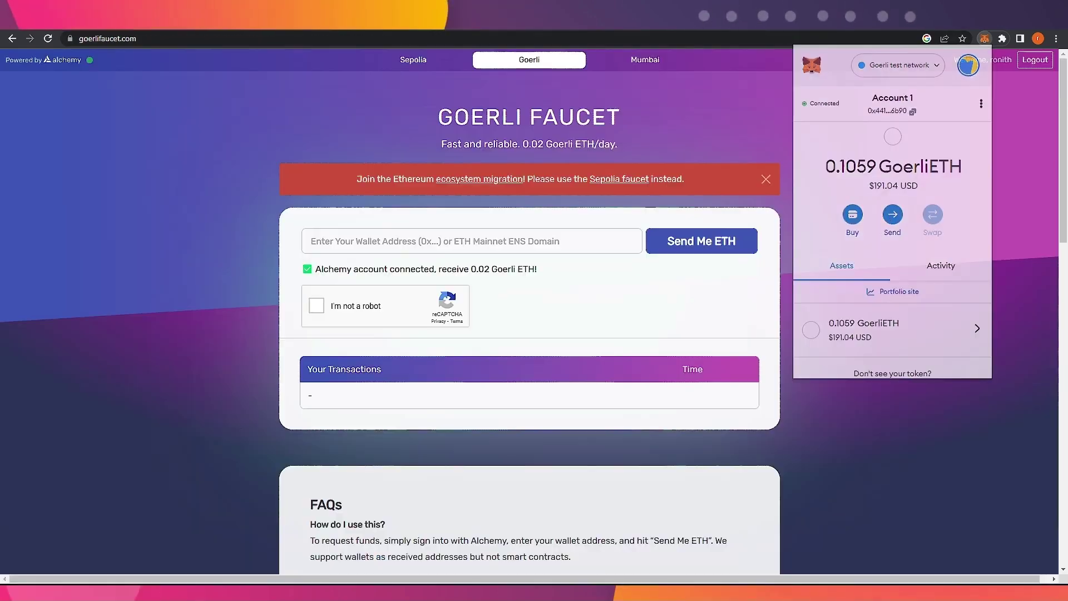
# Try to request Goerli ETH from the Goerli Faucet for the MetaMask wallet address, completing the reCAPTCHA, and highlight the faucet's daily allowance.
pyautogui.click(486, 293)
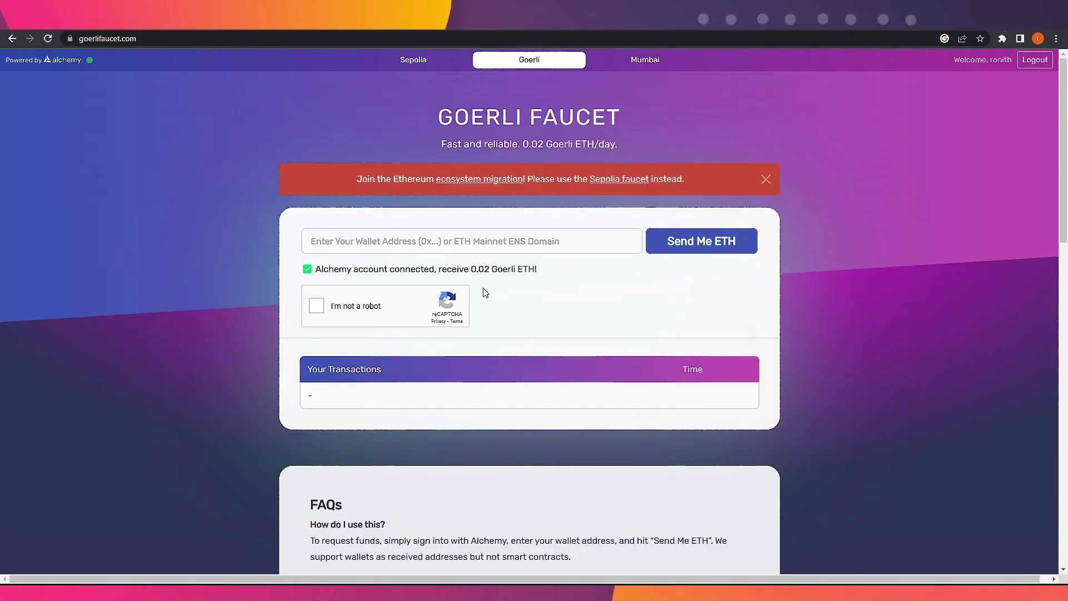
pyautogui.rightClick(366, 246)
pyautogui.click(469, 331)
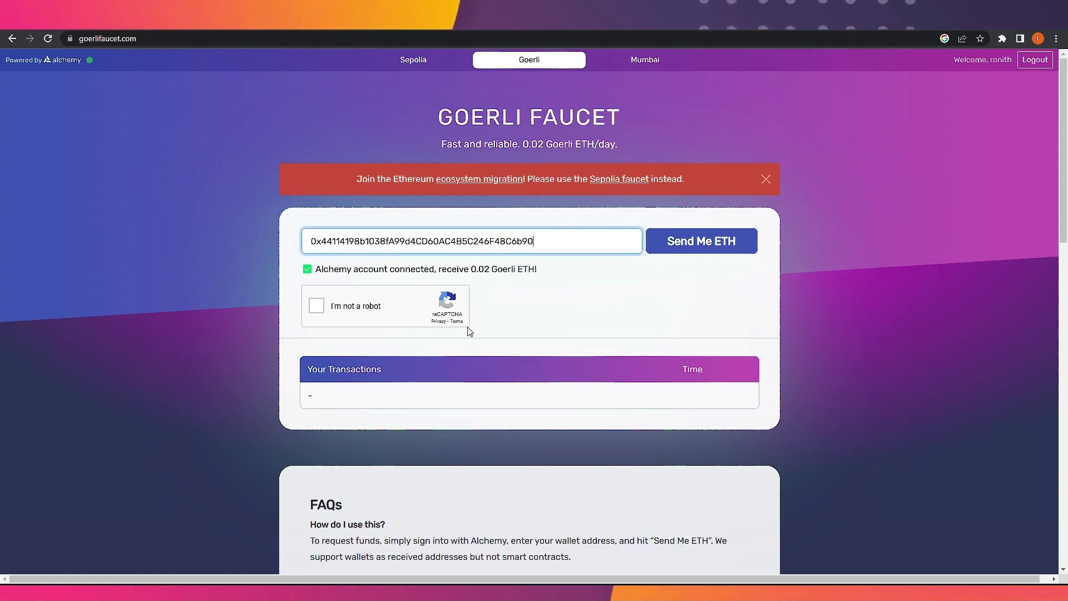
pyautogui.click(701, 248)
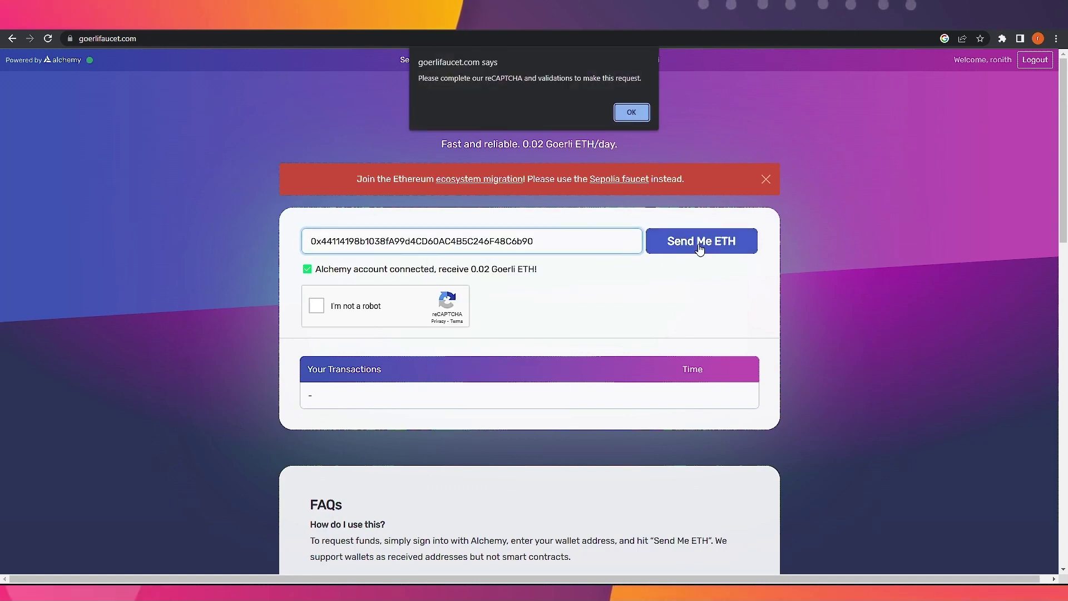
pyautogui.click(631, 112)
pyautogui.click(317, 306)
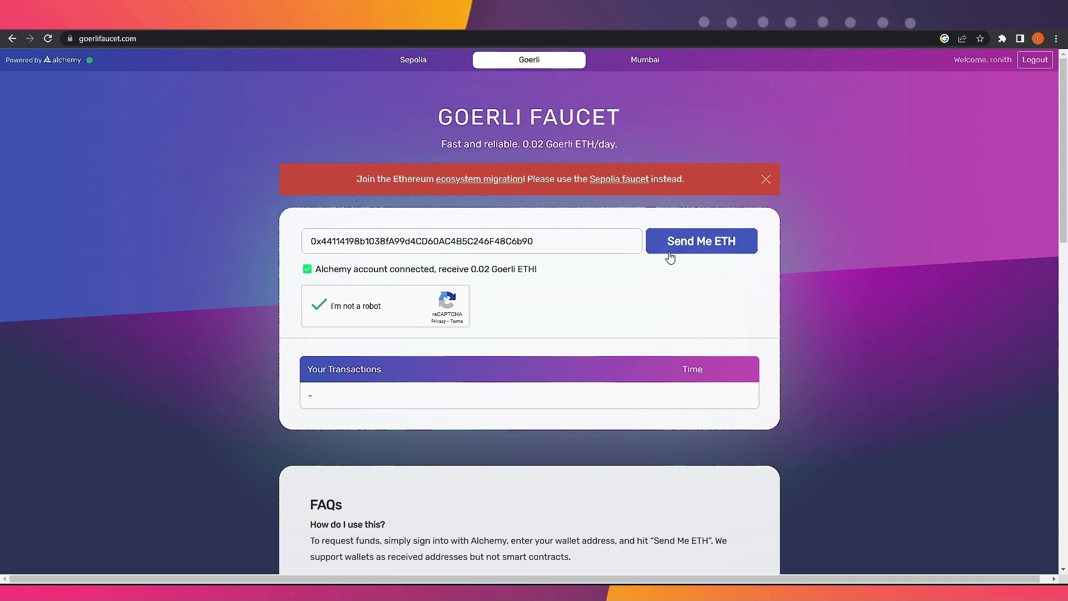
pyautogui.click(696, 250)
pyautogui.click(698, 249)
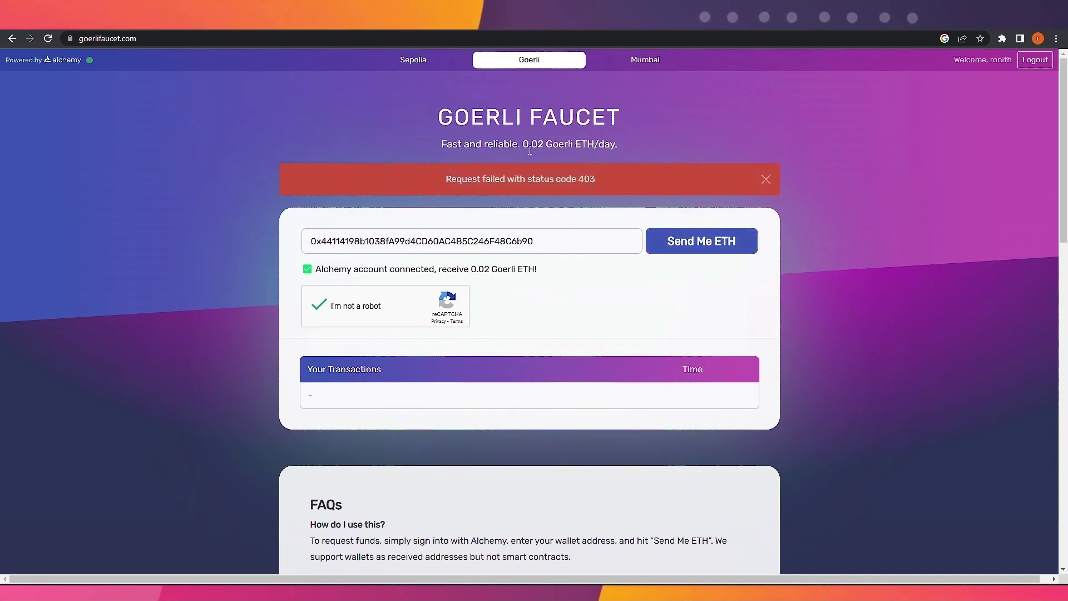
pyautogui.moveTo(544, 144); pyautogui.dragTo(597, 143)
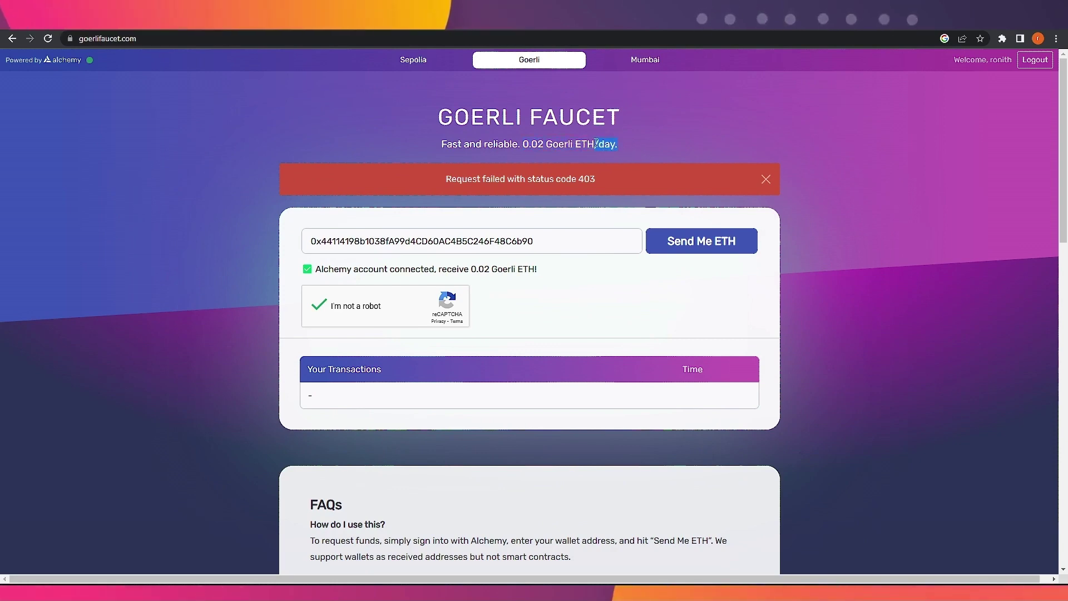
pyautogui.moveTo(527, 142); pyautogui.dragTo(616, 145)
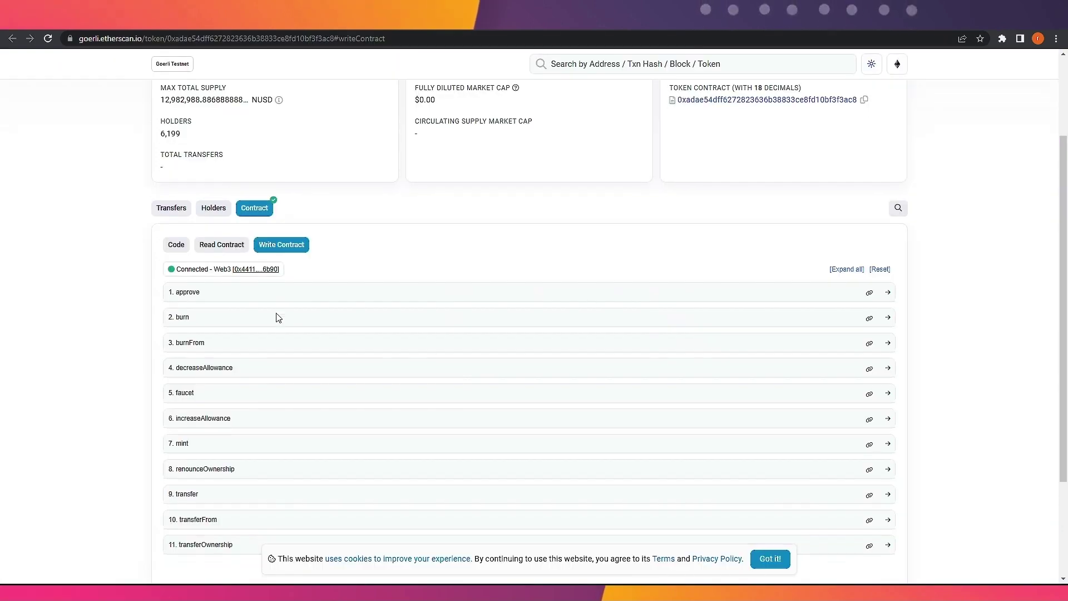
# Run the faucet function of the NUSD contract and confirm the transaction in MetaMask.
pyautogui.scroll(-1, 275, 315)
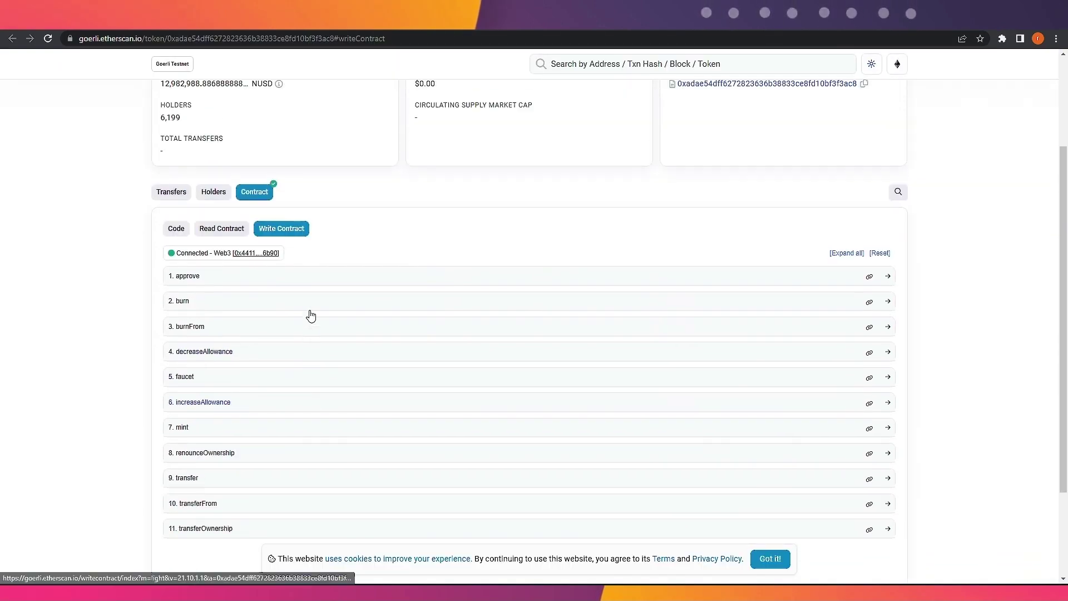
pyautogui.scroll(1, 310, 315)
pyautogui.scroll(-1, 178, 353)
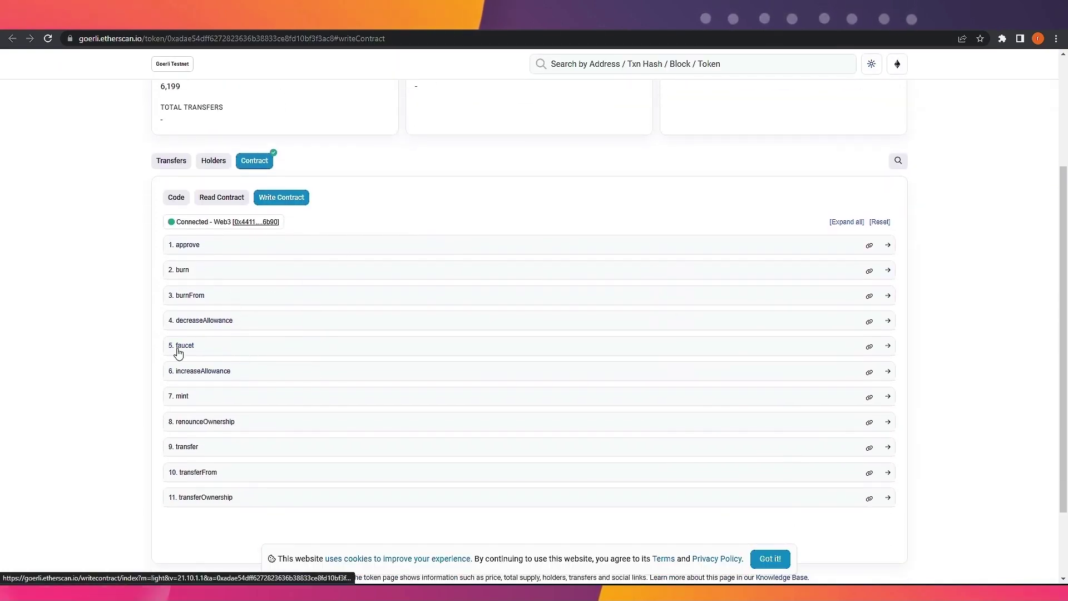
pyautogui.click(216, 351)
pyautogui.scroll(-1, 329, 353)
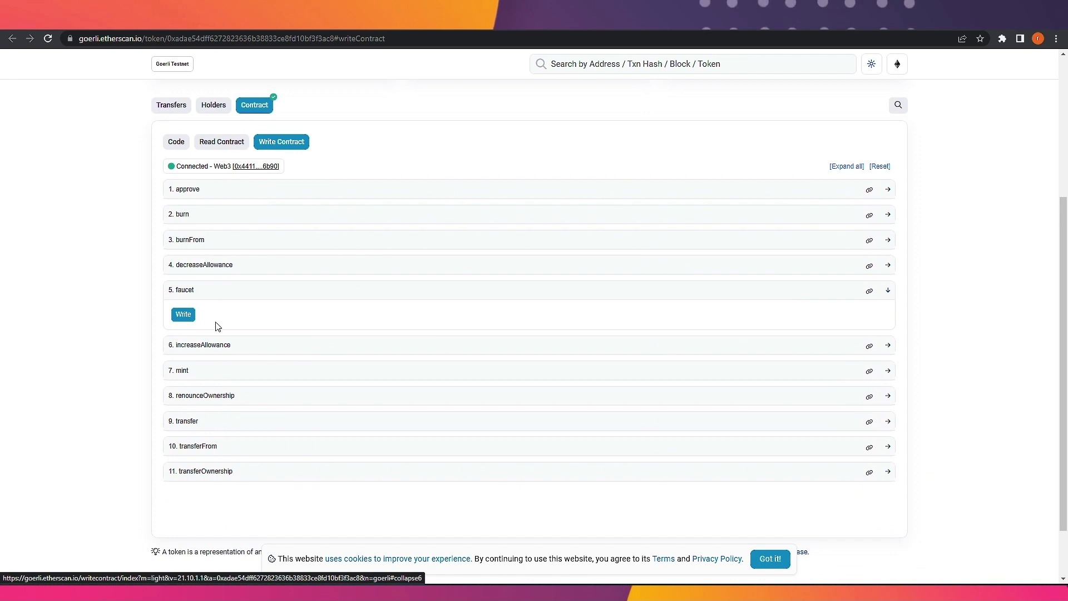
pyautogui.click(184, 315)
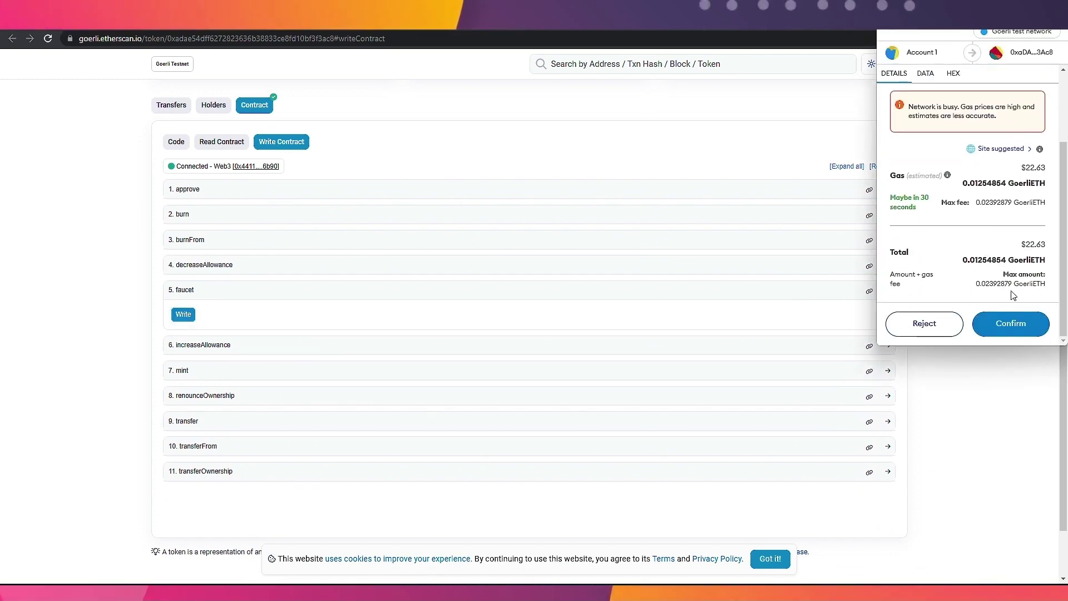
pyautogui.click(1027, 325)
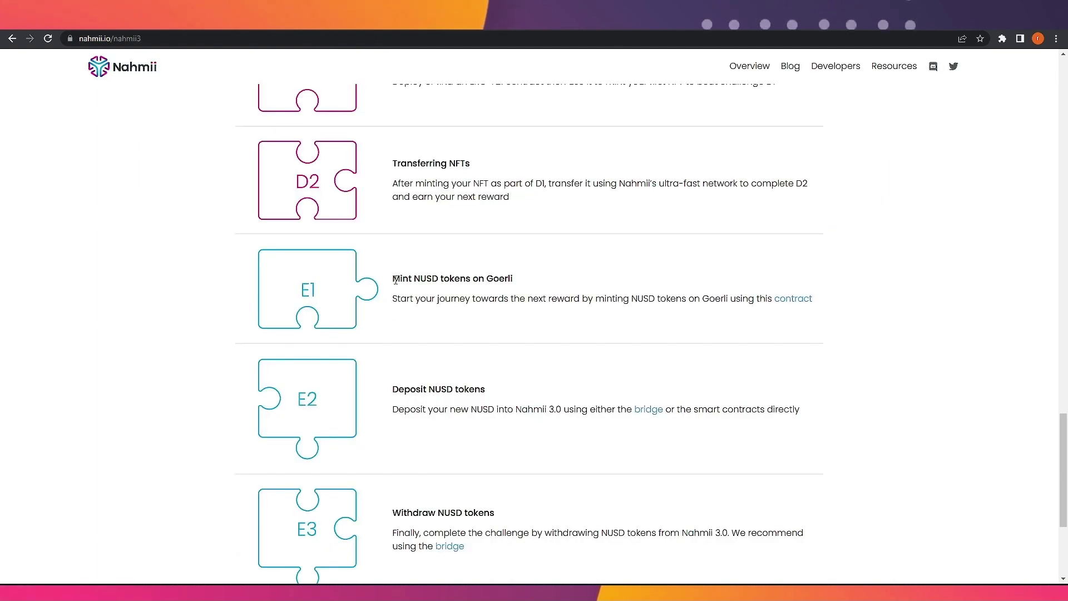
# On the Nahmii challenge page, highlight the E1 and E2 headings and open the bridge linked in "Deposit NUSD tokens".
pyautogui.moveTo(395, 280); pyautogui.dragTo(525, 282)
pyautogui.click(529, 282)
pyautogui.scroll(-1, 531, 286)
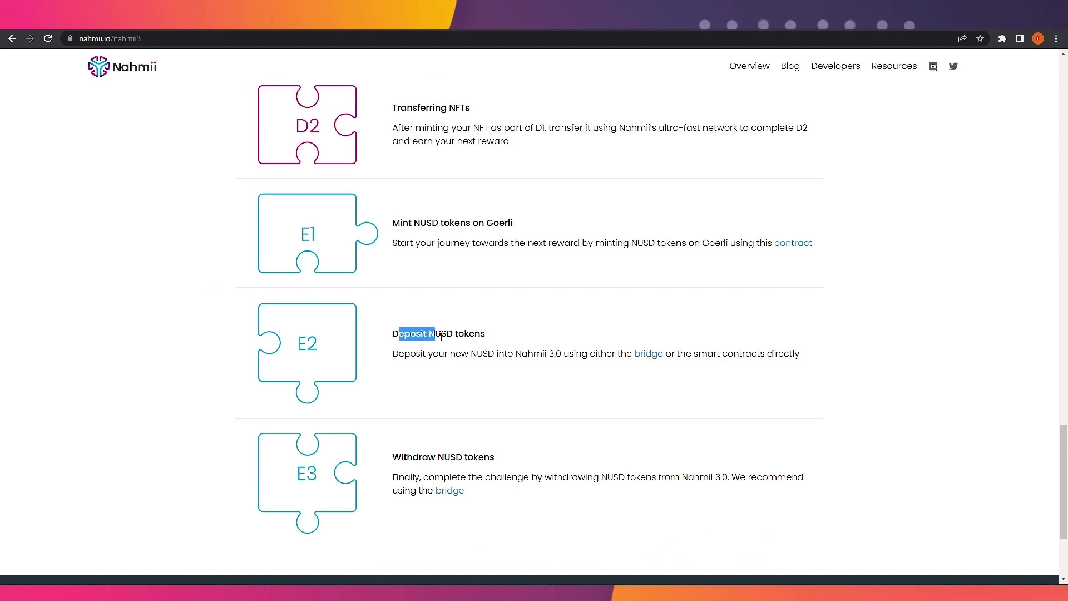
pyautogui.moveTo(441, 337); pyautogui.dragTo(483, 337)
pyautogui.click(546, 336)
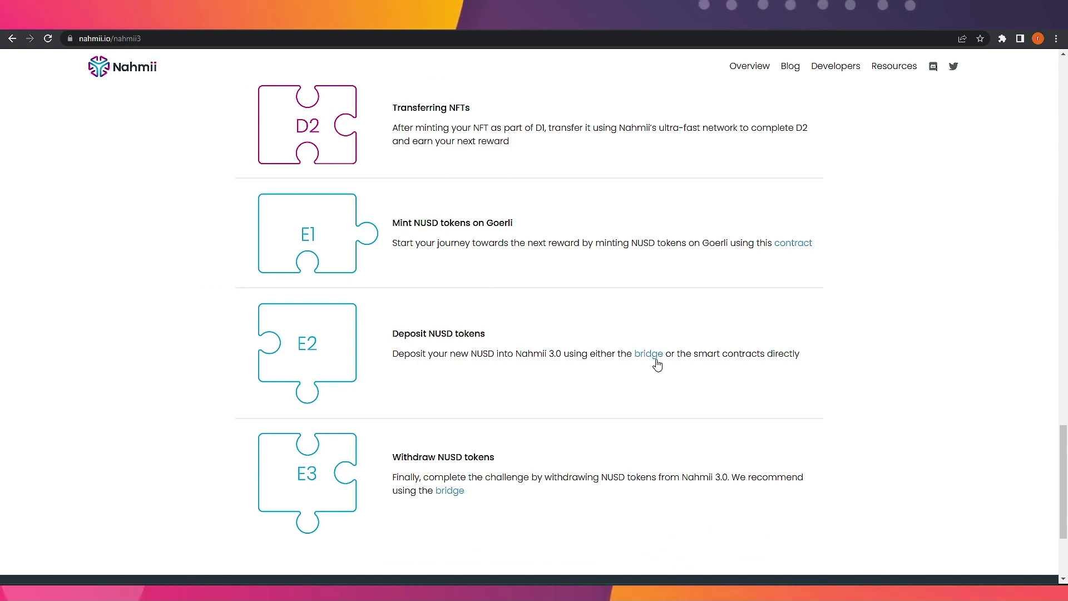
pyautogui.click(648, 358)
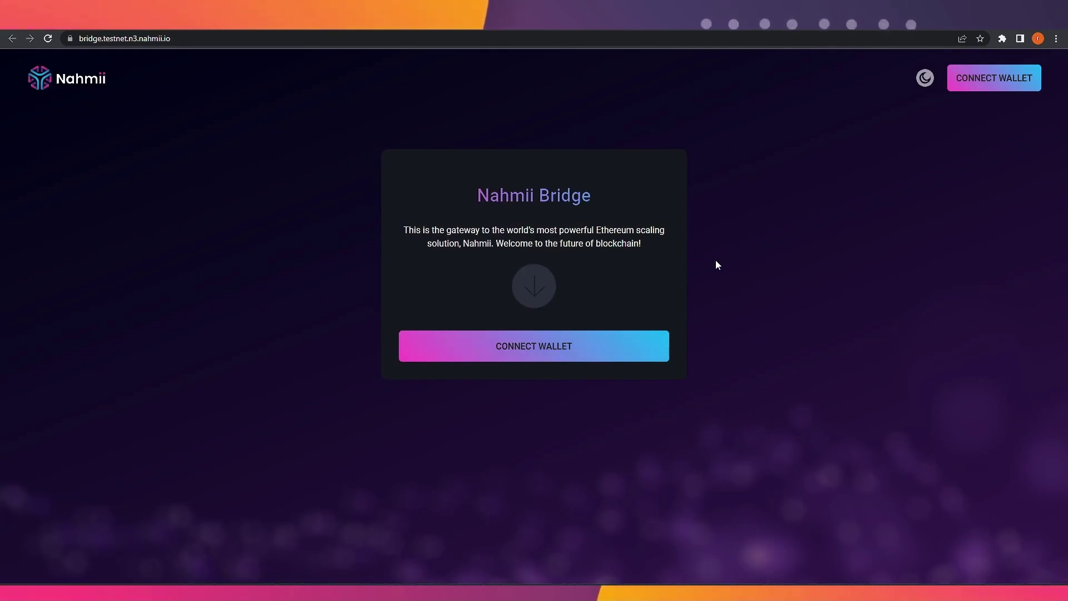
# Connect the wallet to the Nahmii Bridge and set up a deposit of 1000 Nahmii USD from the Goerli Testnet.
pyautogui.click(546, 353)
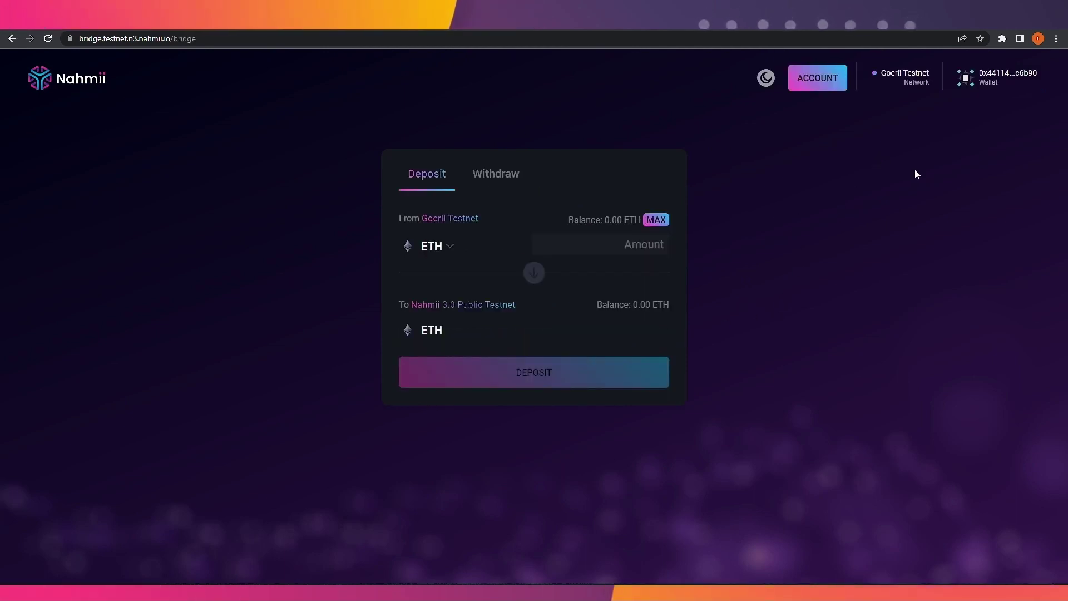
pyautogui.click(454, 251)
pyautogui.scroll(-3, 468, 334)
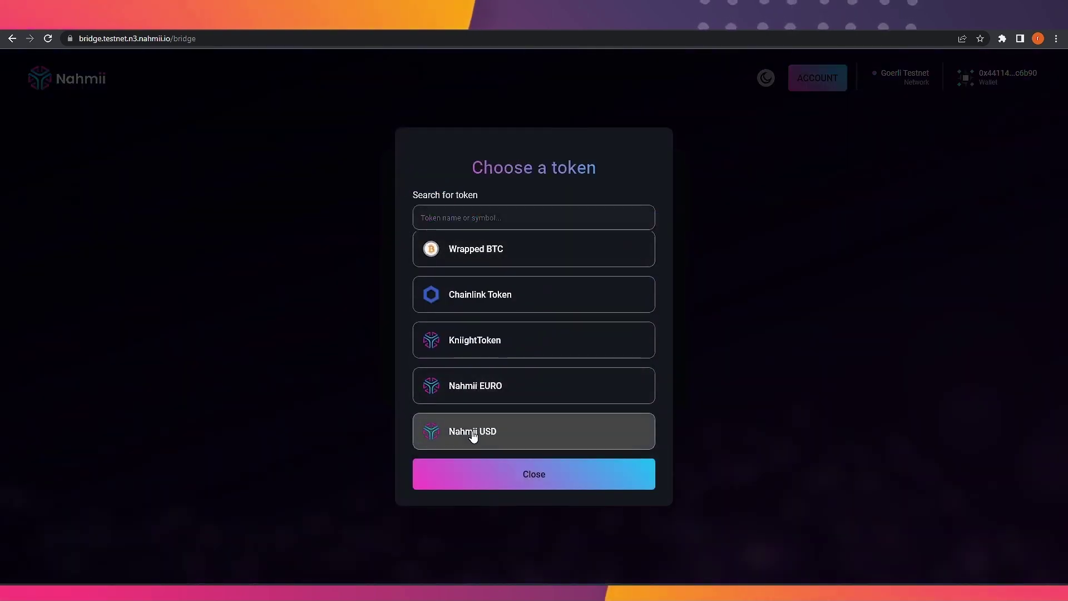
pyautogui.click(487, 439)
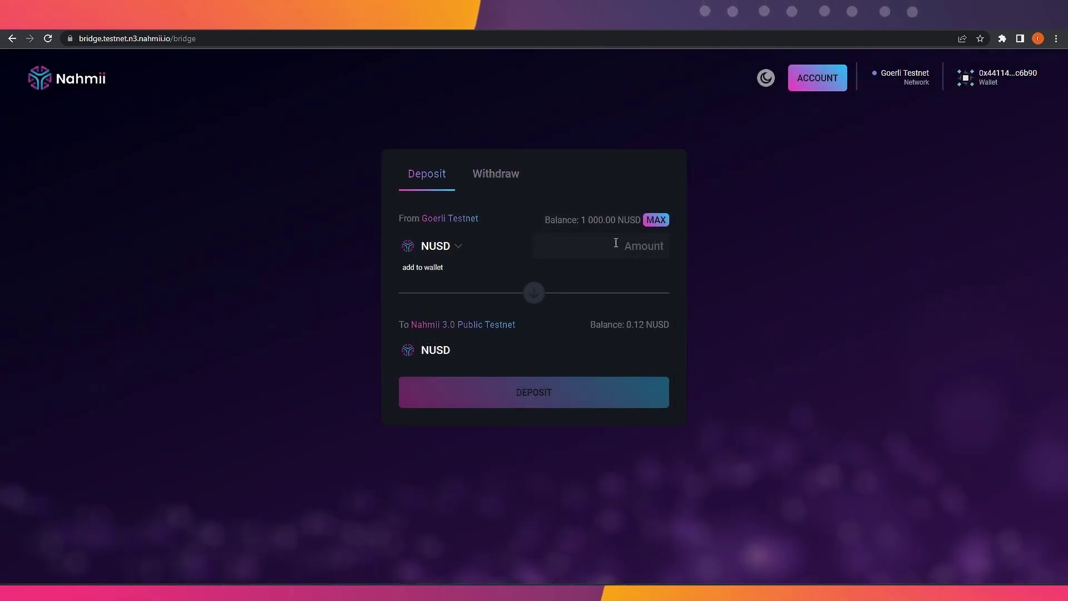
pyautogui.click(639, 248)
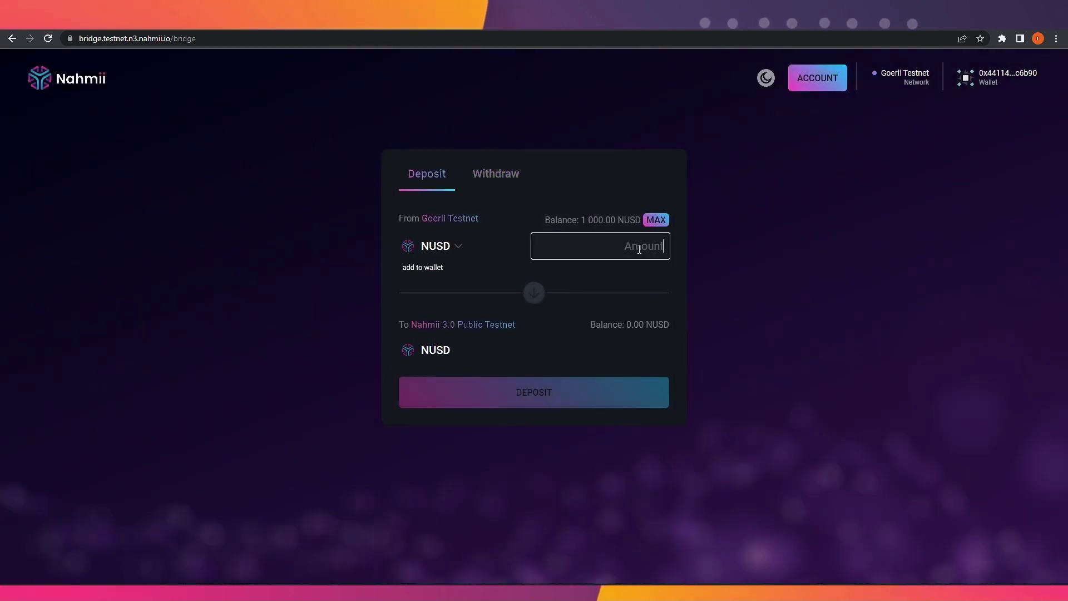
pyautogui.write('1000.00')
# Approve the bridge's NUSD spending in MetaMask with the default cap of 1000 and highlight the approval notice.
pyautogui.click(537, 396)
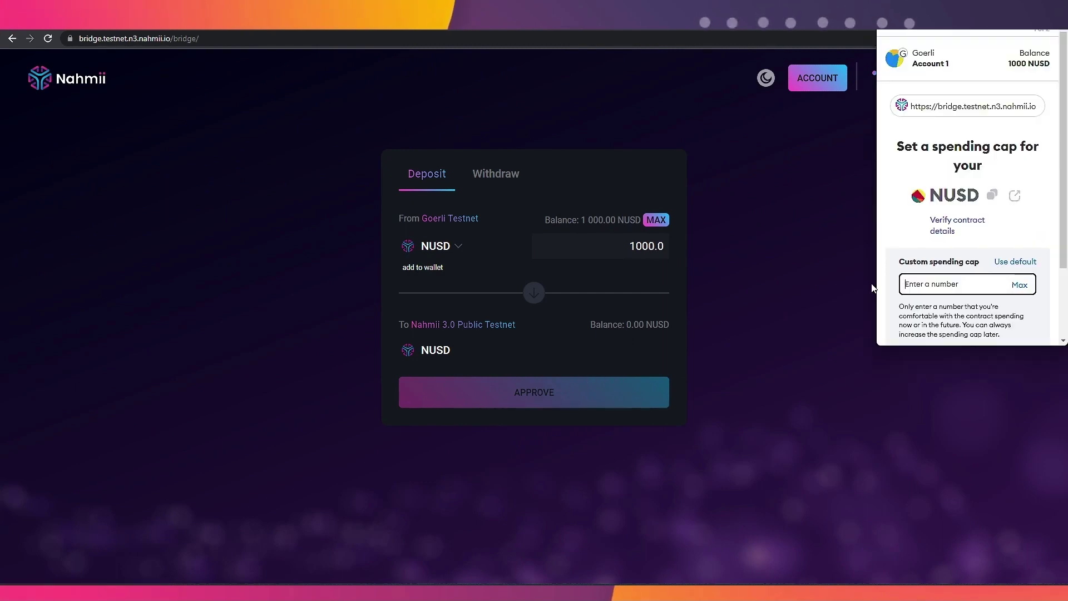
pyautogui.scroll(-1, 1002, 245)
pyautogui.scroll(1, 1001, 245)
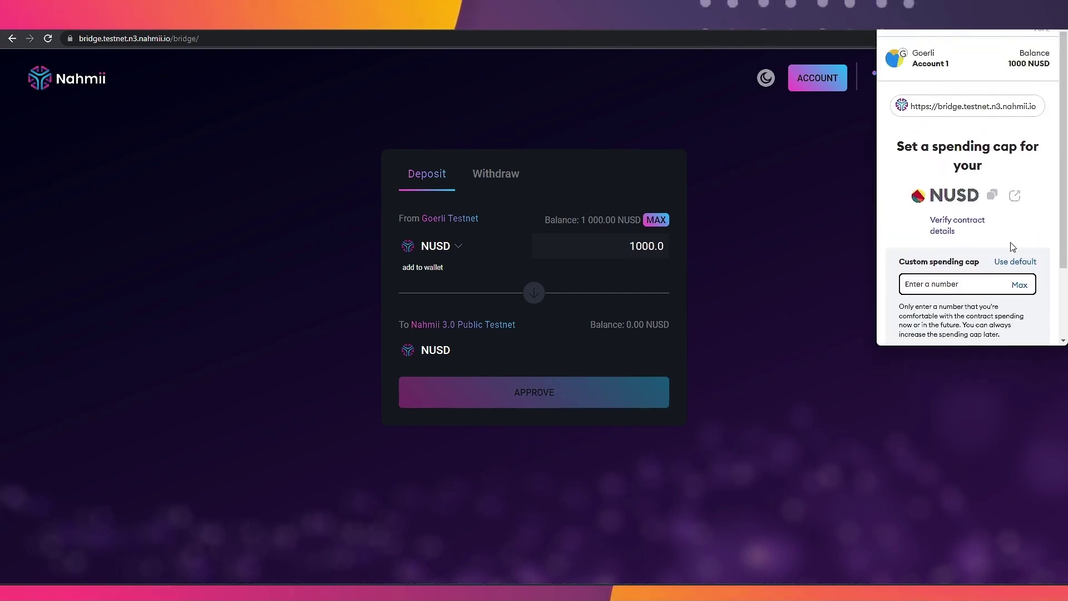
pyautogui.scroll(-2, 1001, 247)
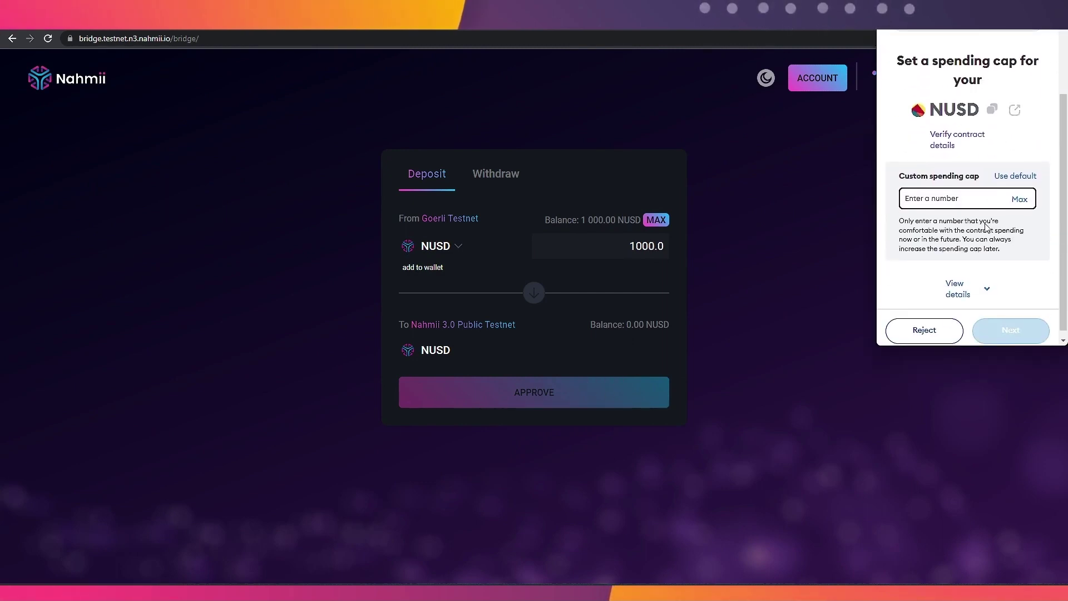
pyautogui.click(1021, 192)
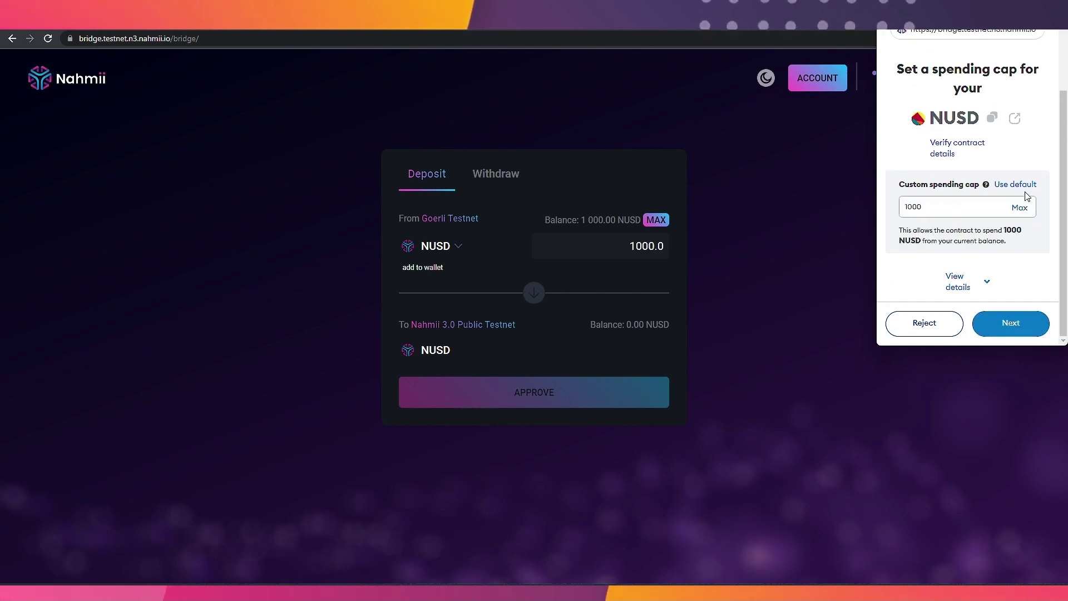
pyautogui.click(1012, 323)
pyautogui.scroll(-1, 1008, 251)
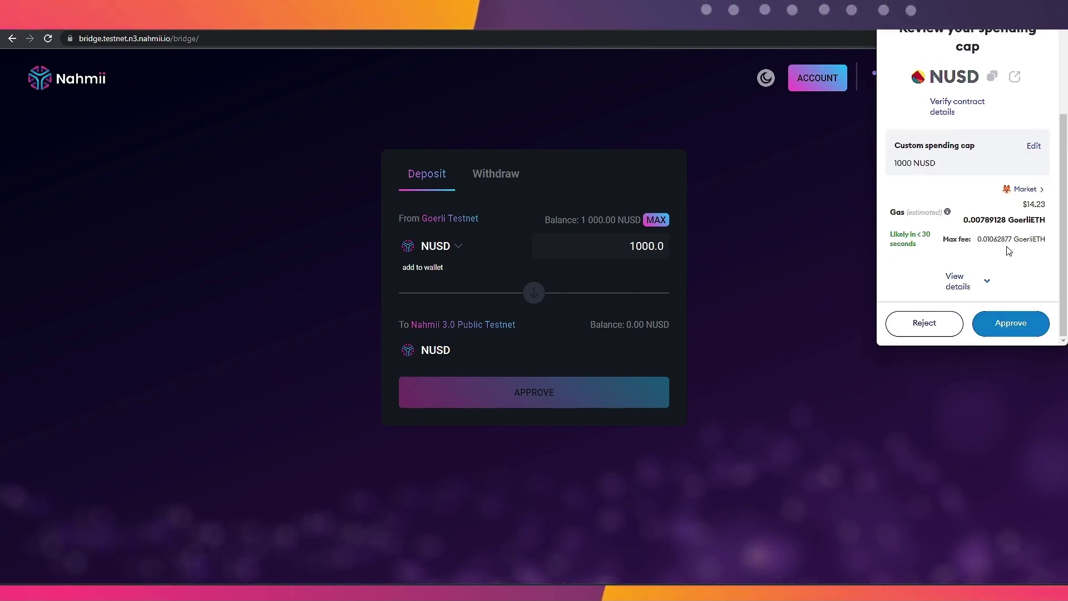
pyautogui.click(1007, 324)
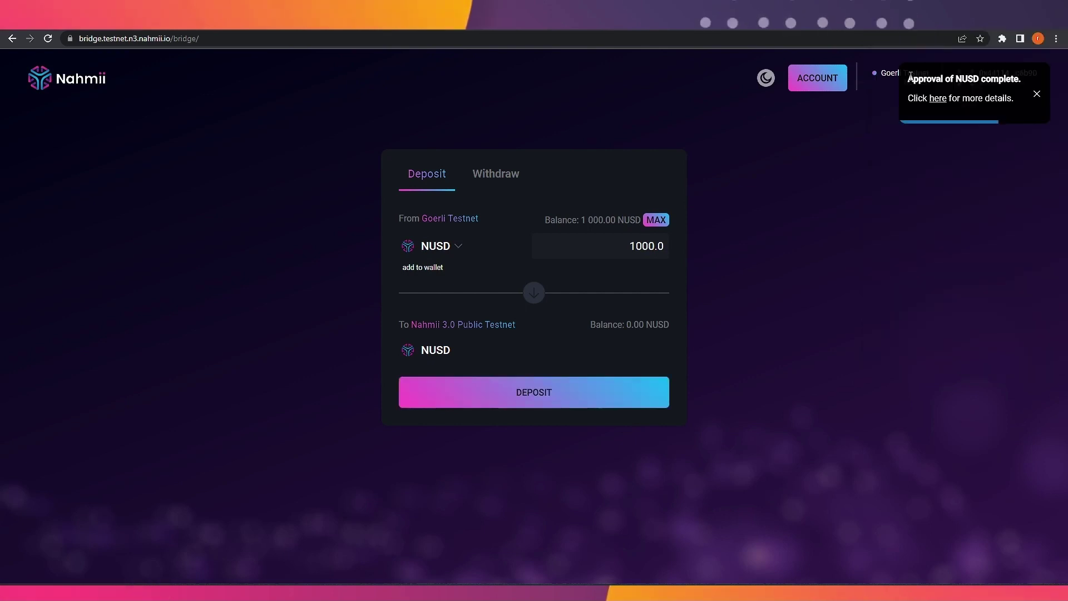
pyautogui.moveTo(909, 79); pyautogui.dragTo(1023, 79)
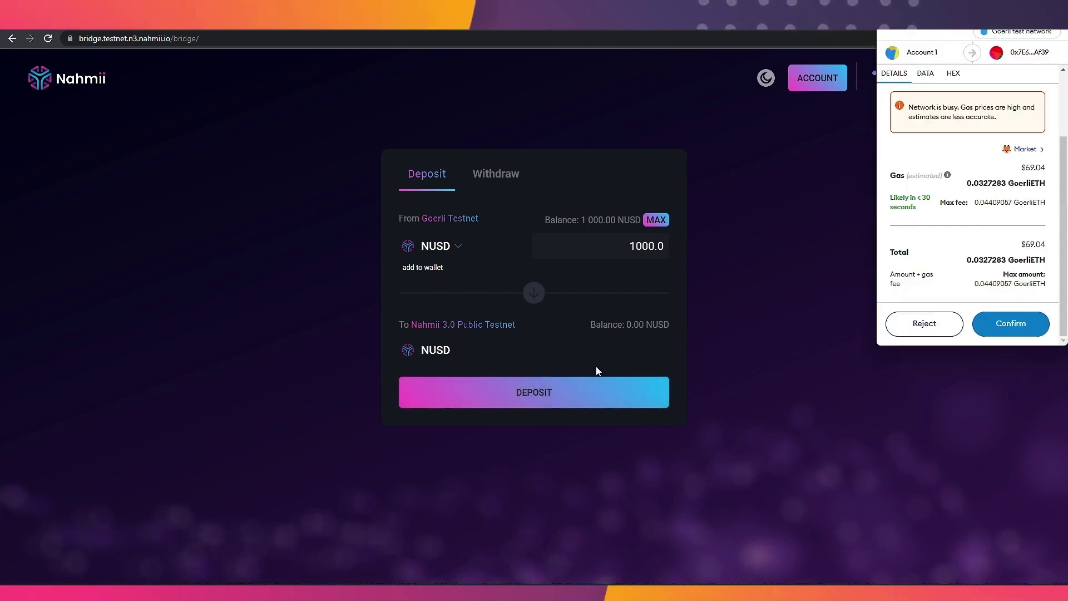
# Deposit the 1000 NUSD into the Nahmii 3.0 Public Testnet and confirm the transaction in MetaMask.
pyautogui.click(662, 222)
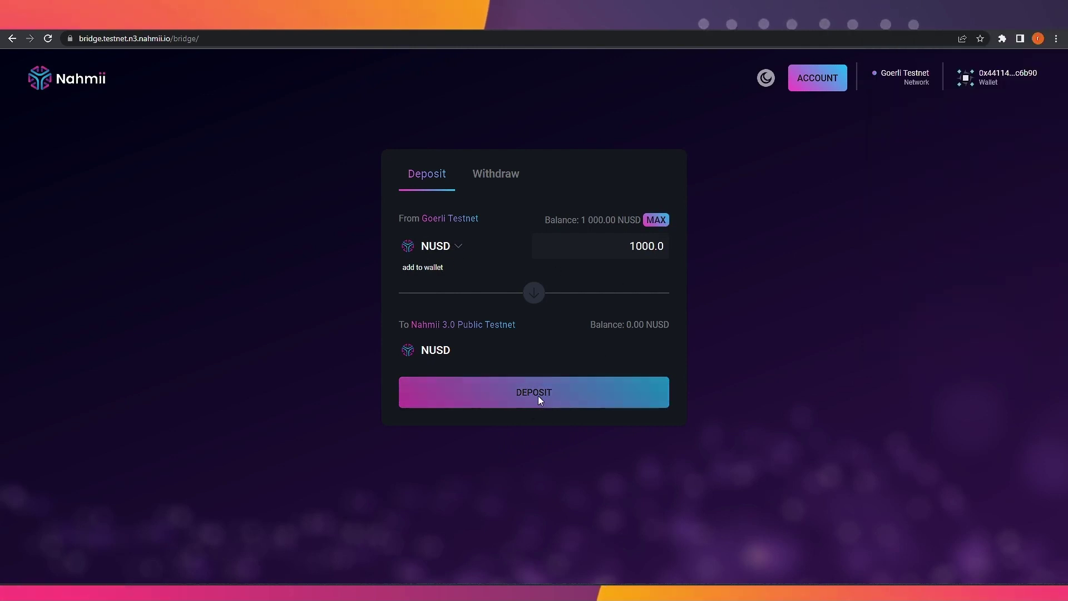
pyautogui.click(567, 396)
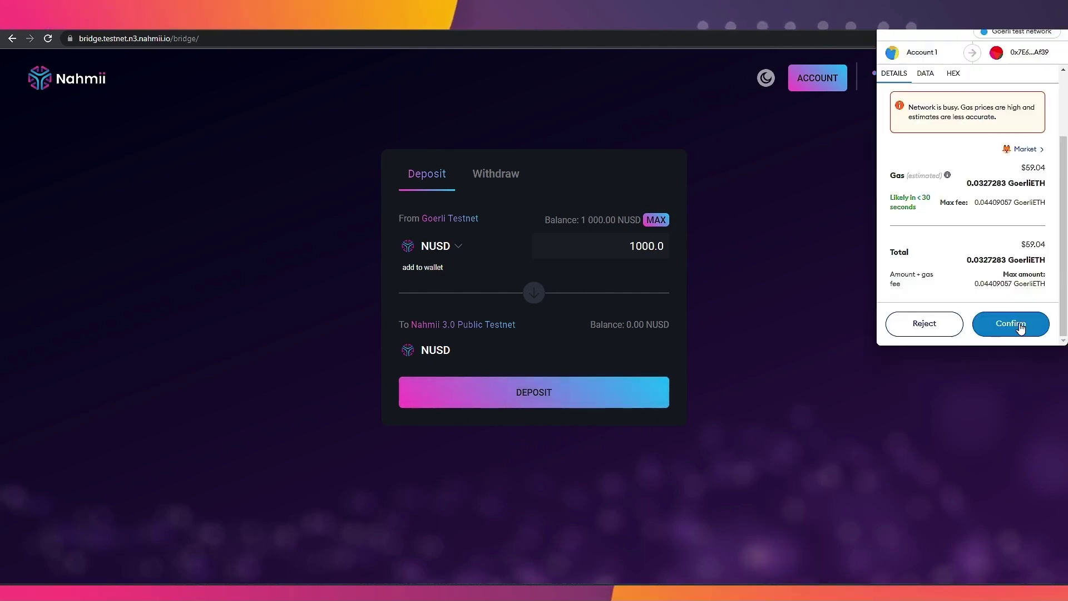
pyautogui.click(1021, 329)
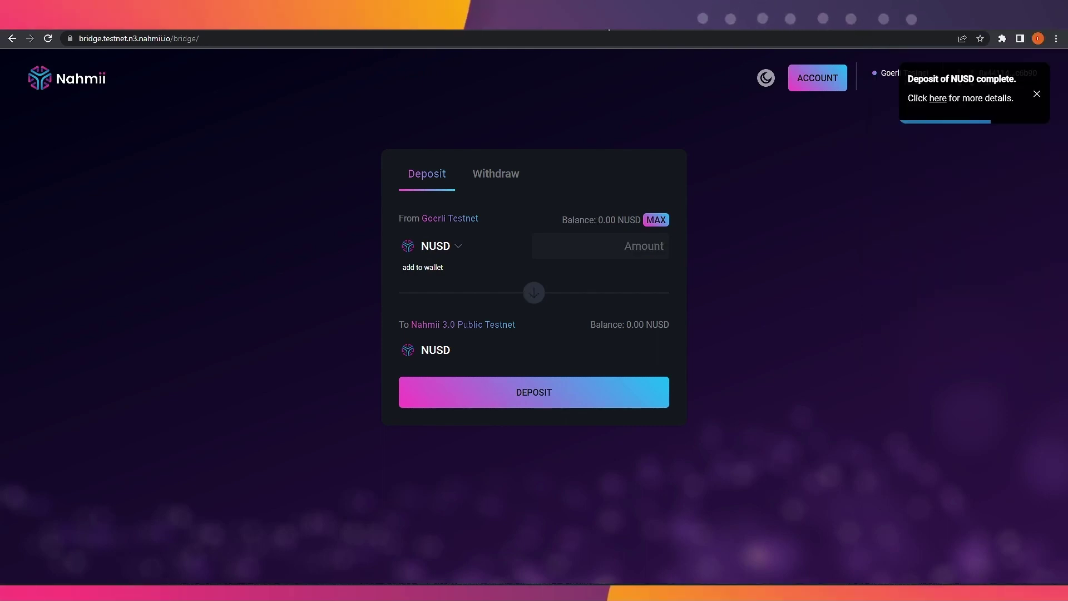
# Return to the Nahmii challenge page and review the "Deposit NUSD tokens" and "Withdraw NUSD tokens" challenges.
pyautogui.hotkey('ctrl', 'shift', 'Tab')
pyautogui.scroll(-1, 453, 384)
pyautogui.scroll(1, 454, 359)
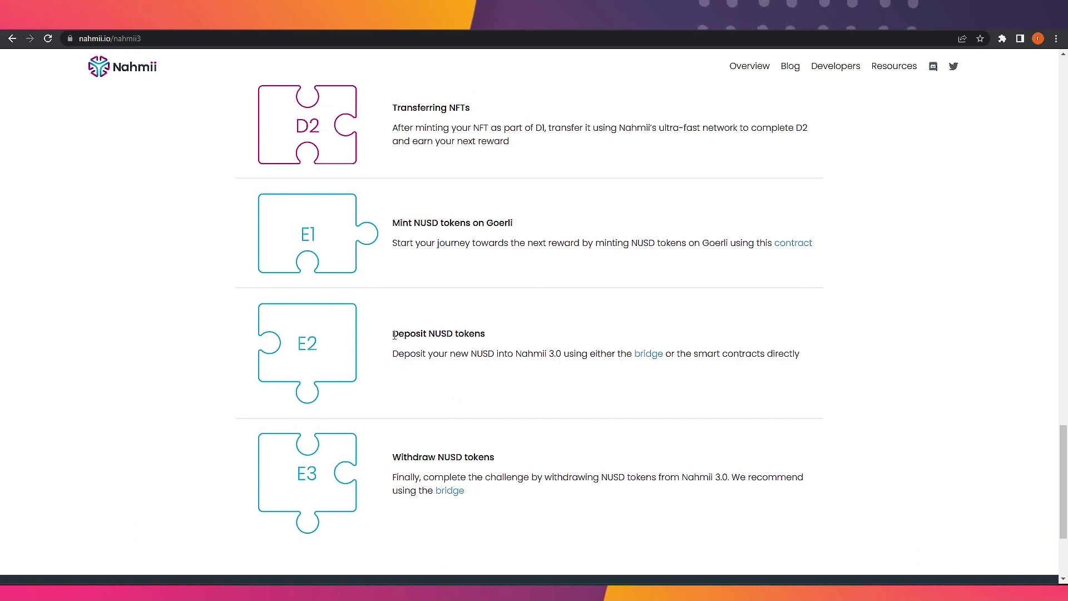
# Read the "Deposit NUSD tokens" and "Withdraw NUSD tokens" challenge descriptions, highlighting their text.
pyautogui.moveTo(418, 335); pyautogui.dragTo(636, 361)
pyautogui.click(539, 356)
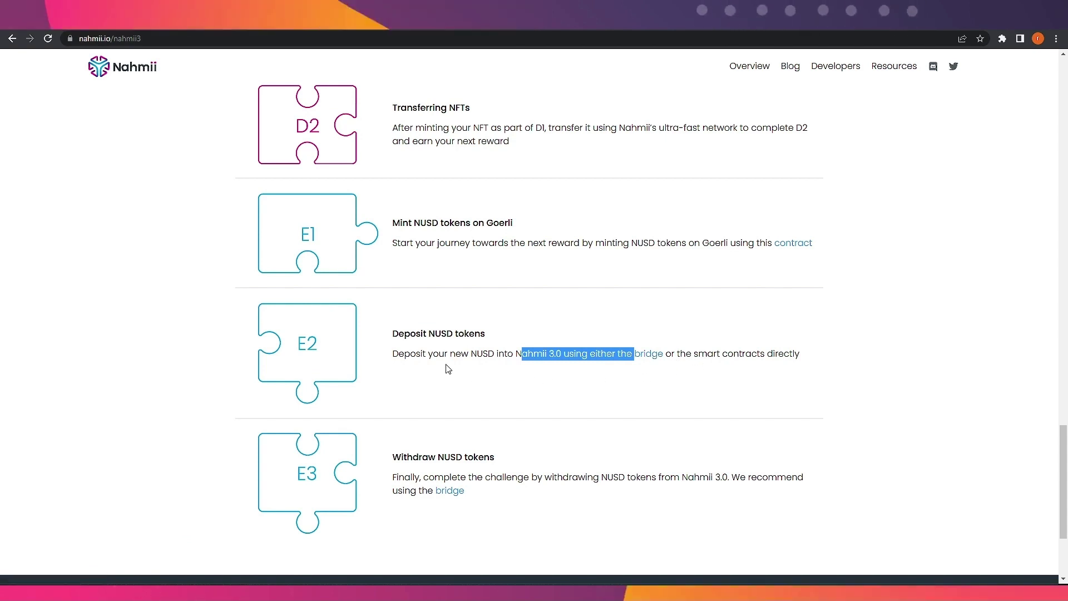
pyautogui.moveTo(393, 354); pyautogui.dragTo(840, 360)
pyautogui.scroll(-3, 838, 363)
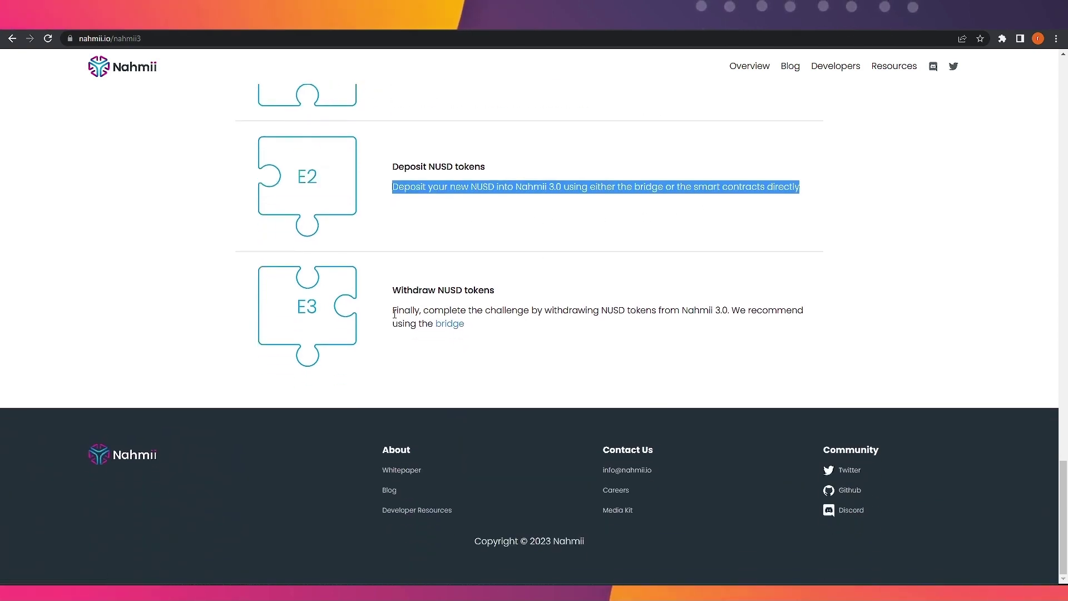
pyautogui.moveTo(394, 312); pyautogui.dragTo(807, 325)
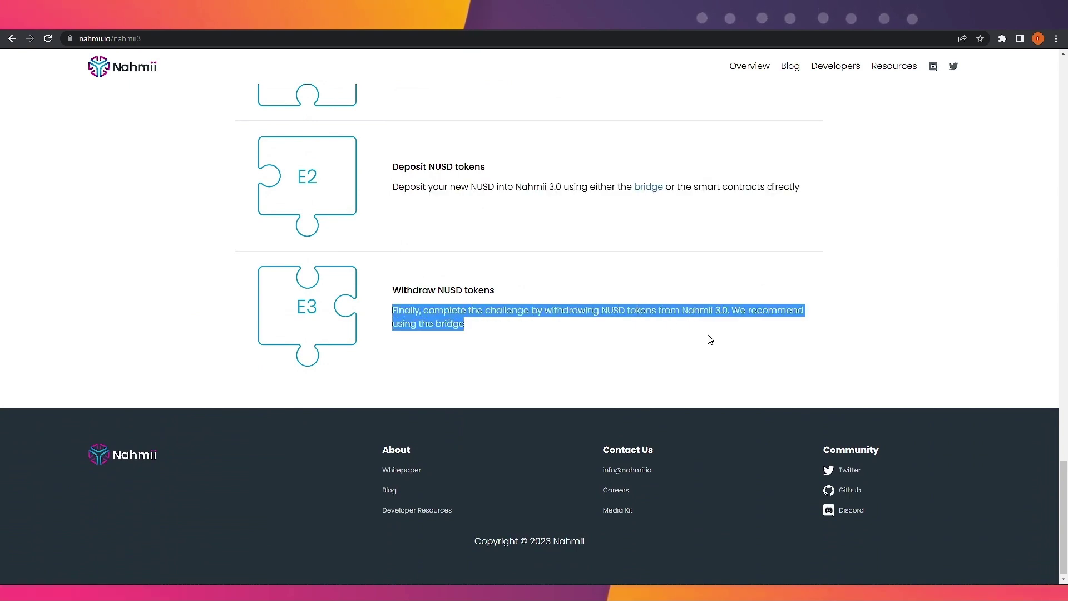
pyautogui.click(701, 321)
pyautogui.moveTo(695, 312); pyautogui.dragTo(758, 324)
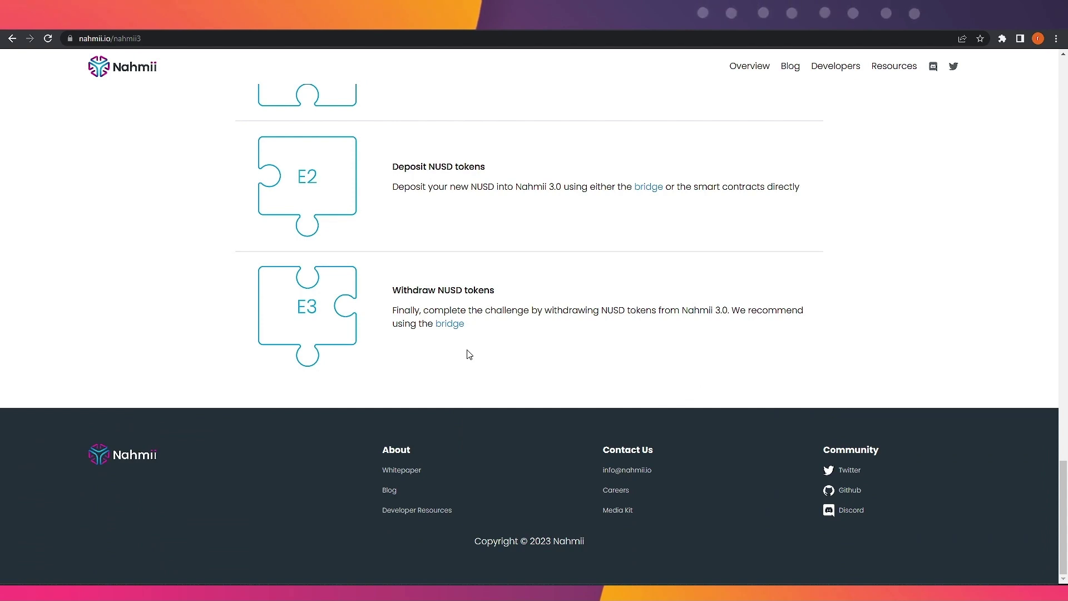
pyautogui.scroll(4, 618, 356)
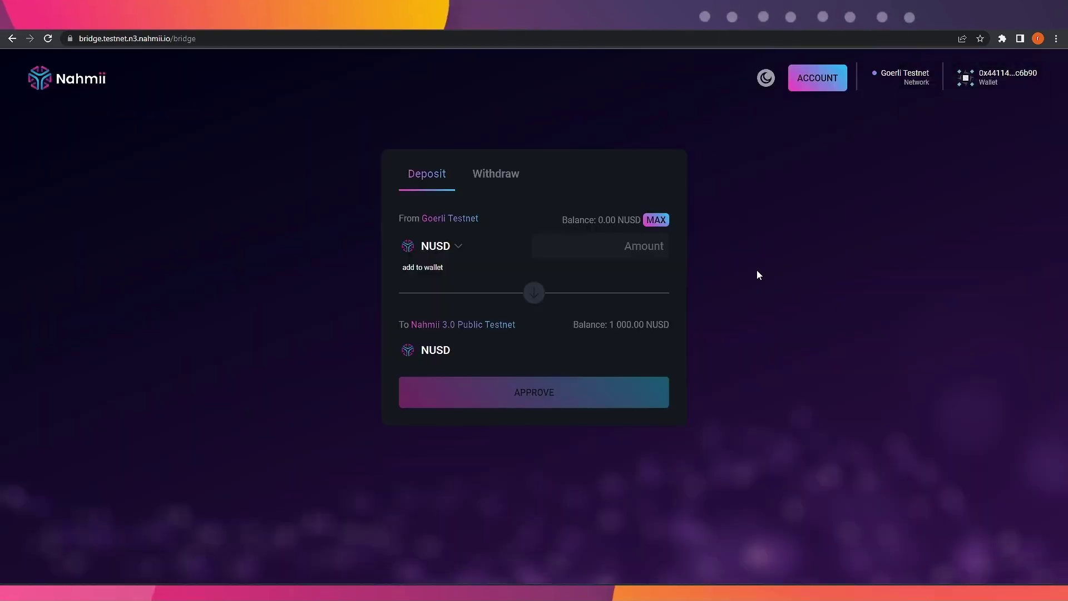
# Set the Nahmii Bridge to withdraw, approve the network switch to Nahmii 3.0 Public Testnet in MetaMask, and select Nahmii USD.
pyautogui.click(492, 179)
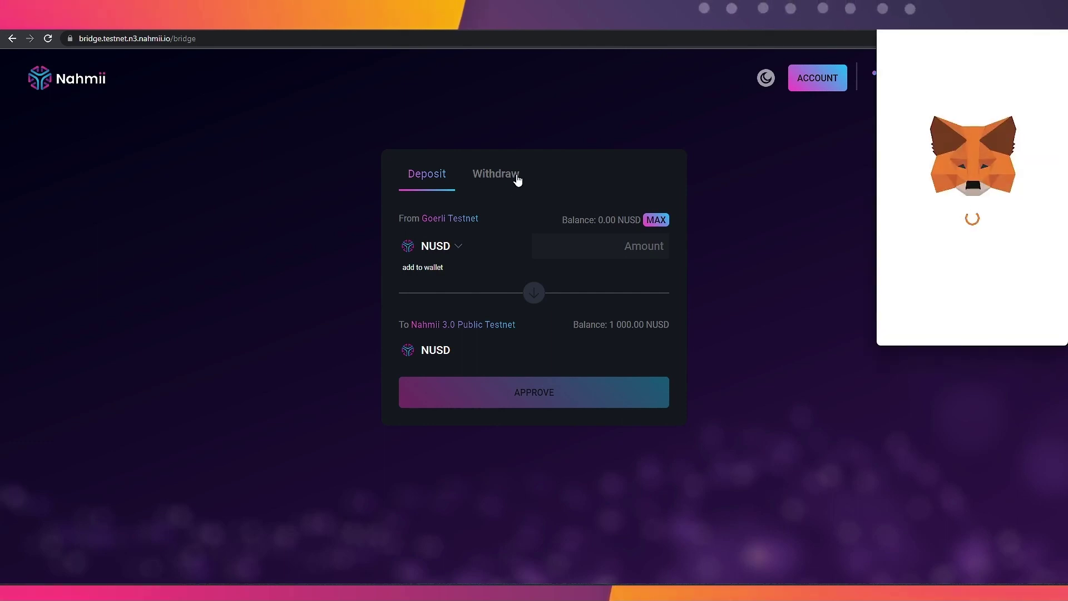
pyautogui.click(1020, 320)
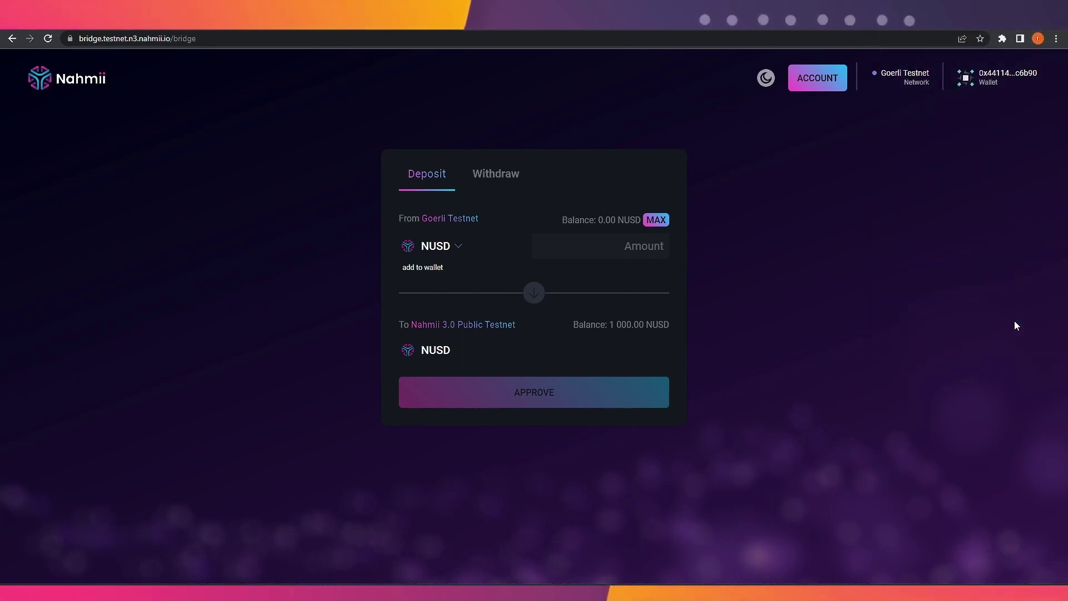
pyautogui.click(443, 249)
pyautogui.scroll(-3, 456, 312)
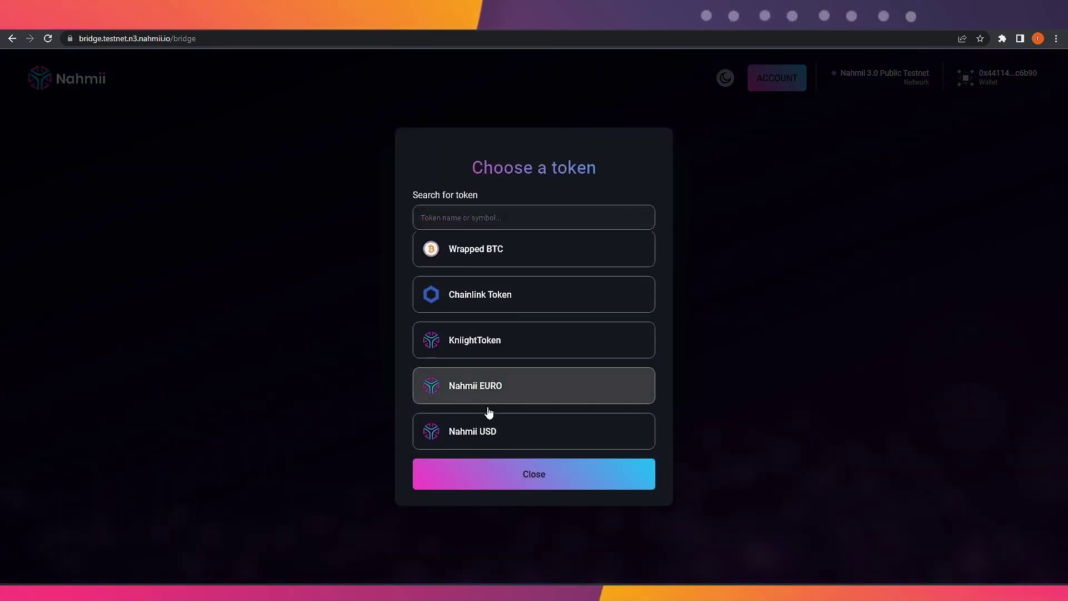
pyautogui.click(473, 435)
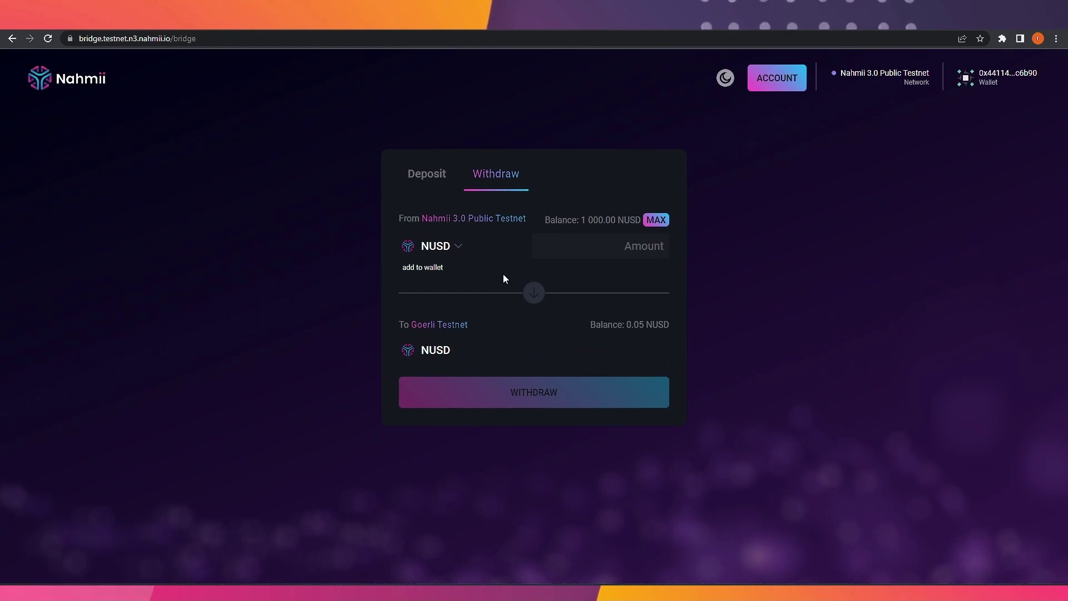
# Highlight the available NUSD balance on the Nahmii 3.0 Public Testnet and set the withdrawal amount to 100.
pyautogui.doubleClick(582, 219)
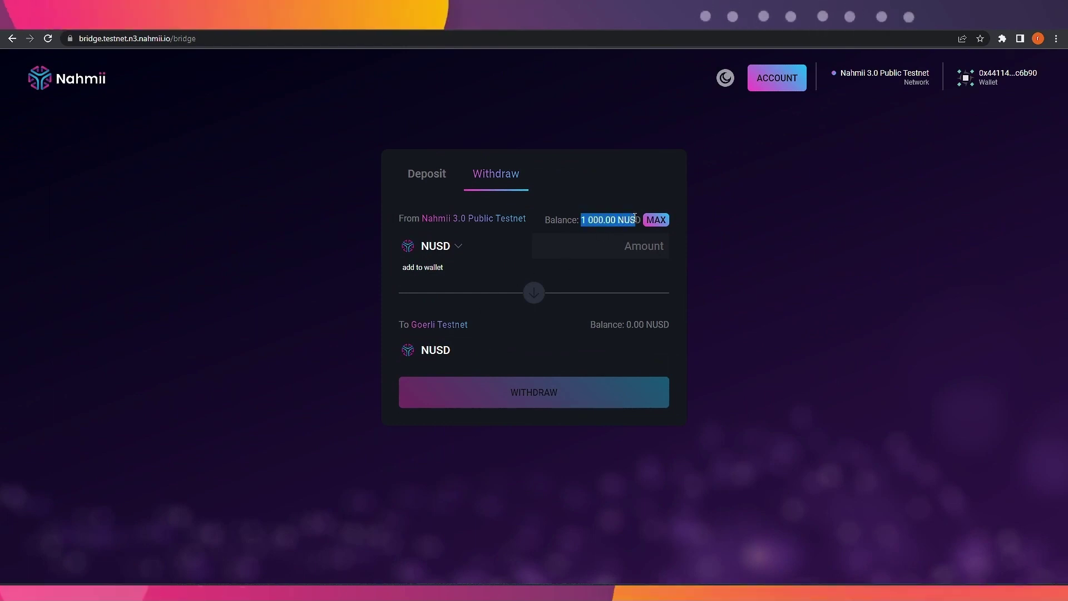
pyautogui.click(601, 229)
pyautogui.moveTo(580, 220); pyautogui.dragTo(625, 220)
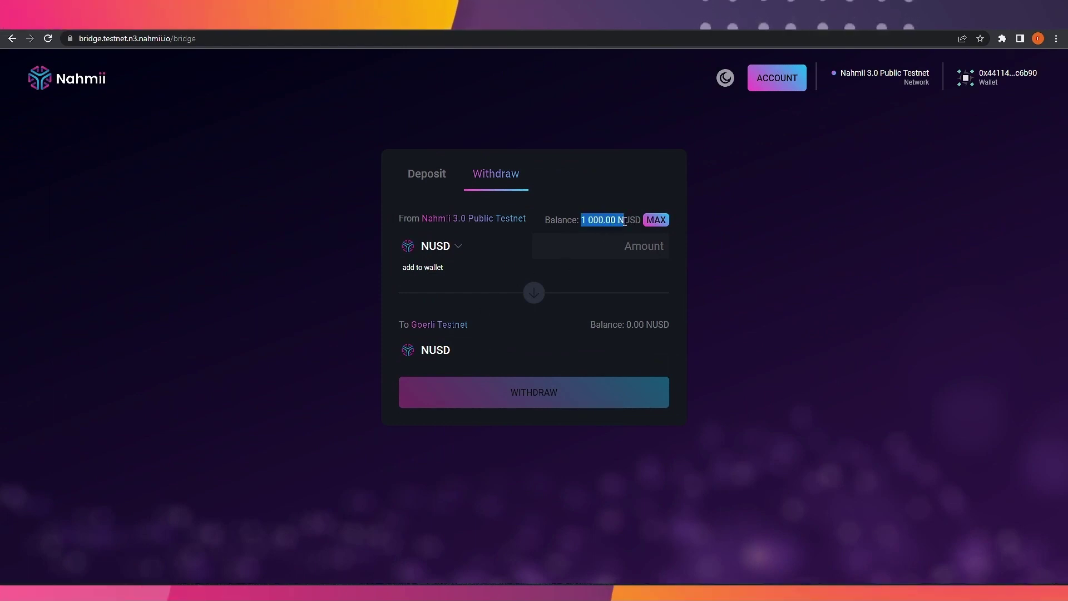
pyautogui.click(600, 253)
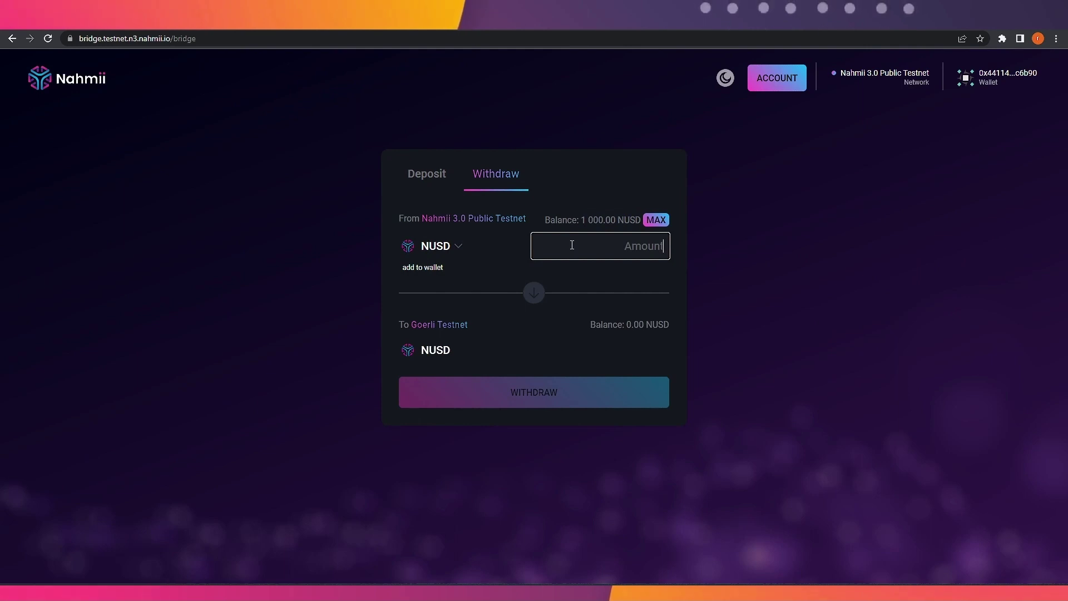
pyautogui.write('100')
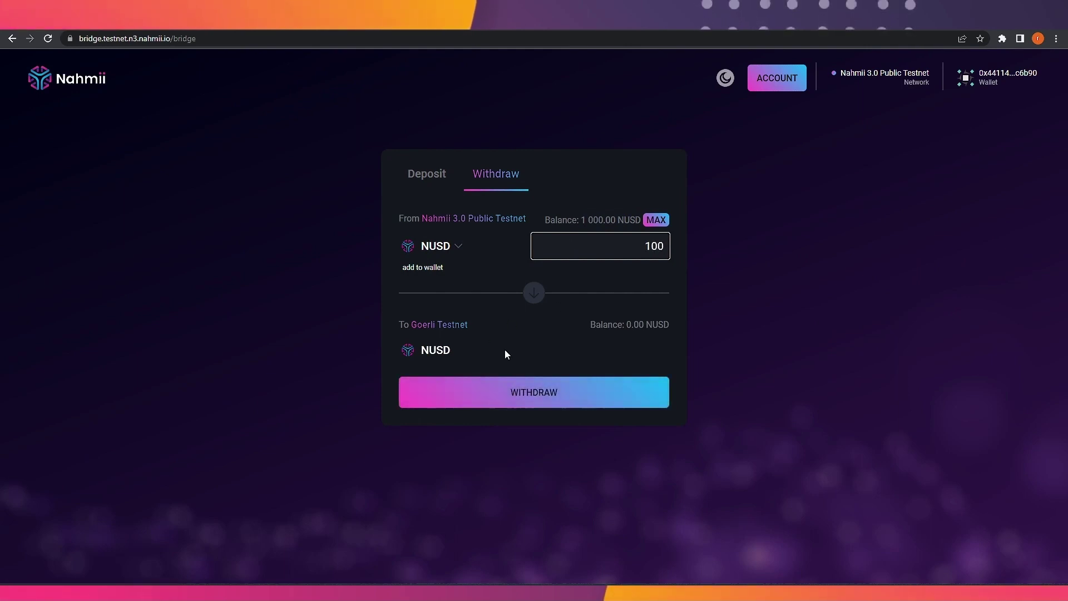
# Submit the NUSD withdrawal to the Goerli Testnet, confirm the transaction in MetaMask, and reopen the wallet.
pyautogui.click(539, 392)
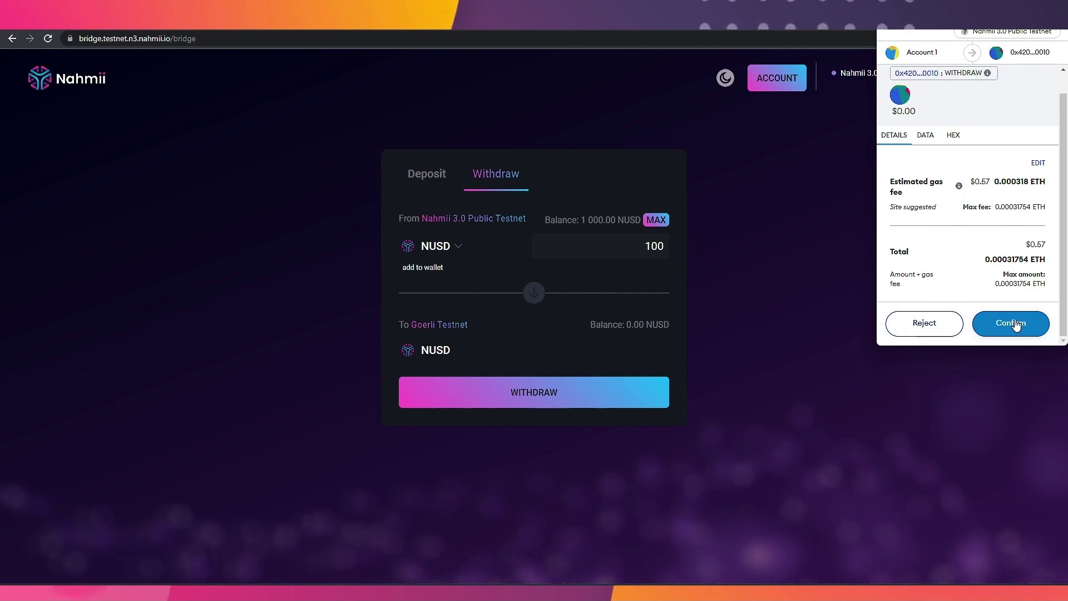
pyautogui.click(1016, 325)
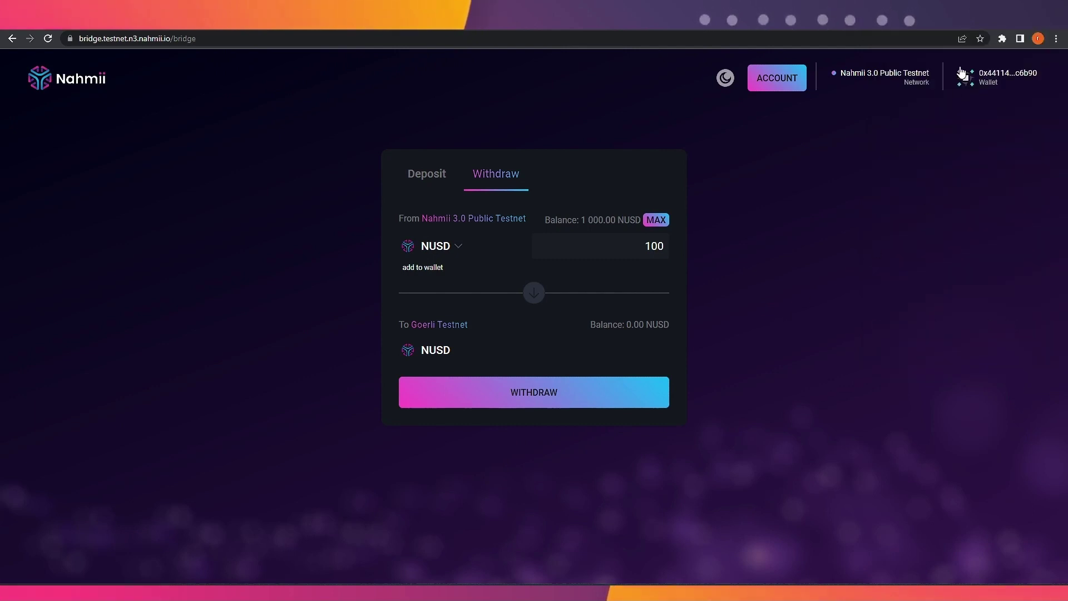
pyautogui.click(1007, 38)
pyautogui.click(896, 210)
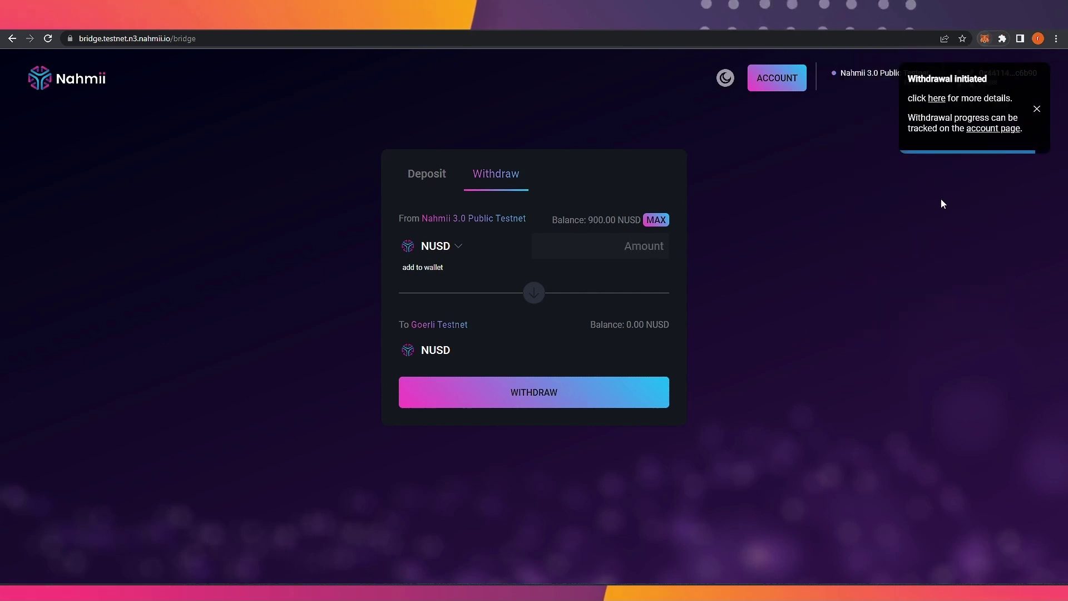
# Open the bridge's account page from the withdrawal notice and highlight the ETH balance in MetaMask.
pyautogui.click(993, 128)
pyautogui.click(985, 38)
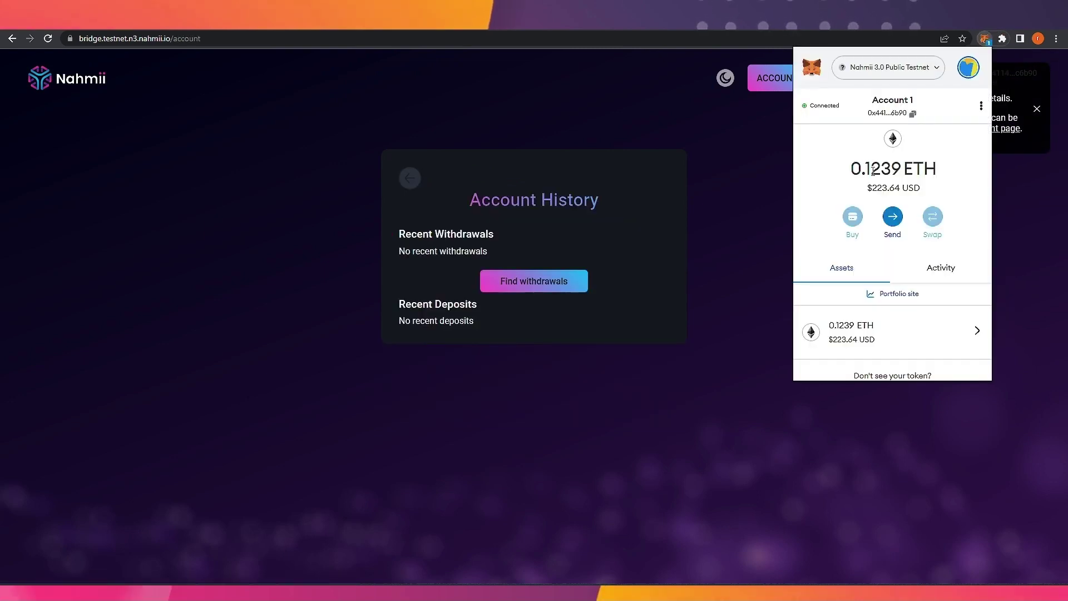
pyautogui.moveTo(865, 167); pyautogui.dragTo(903, 168)
pyautogui.click(873, 197)
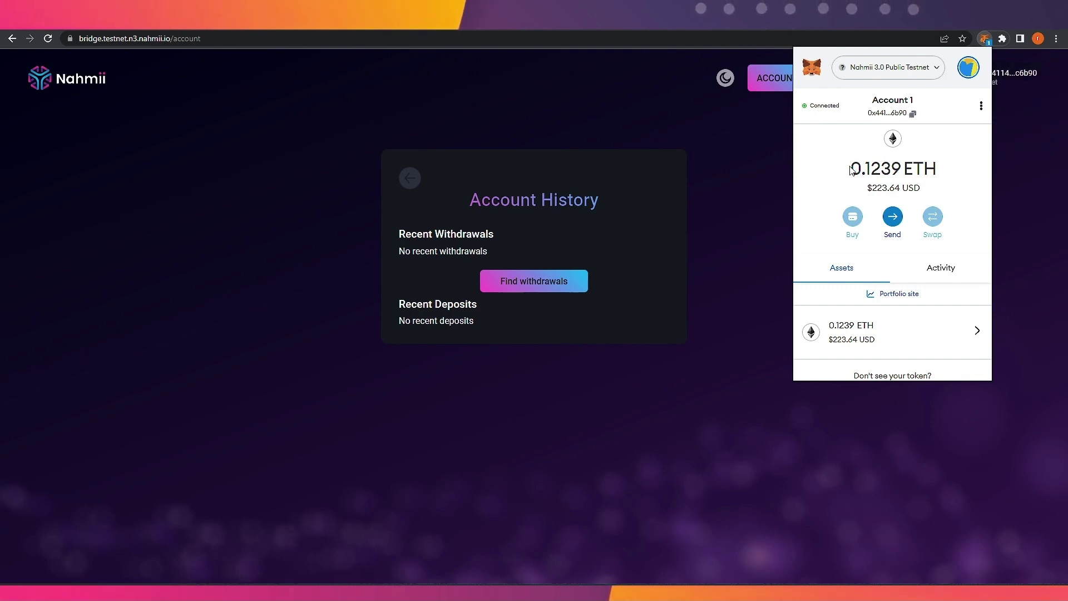
pyautogui.moveTo(850, 168); pyautogui.dragTo(945, 173)
pyautogui.click(945, 174)
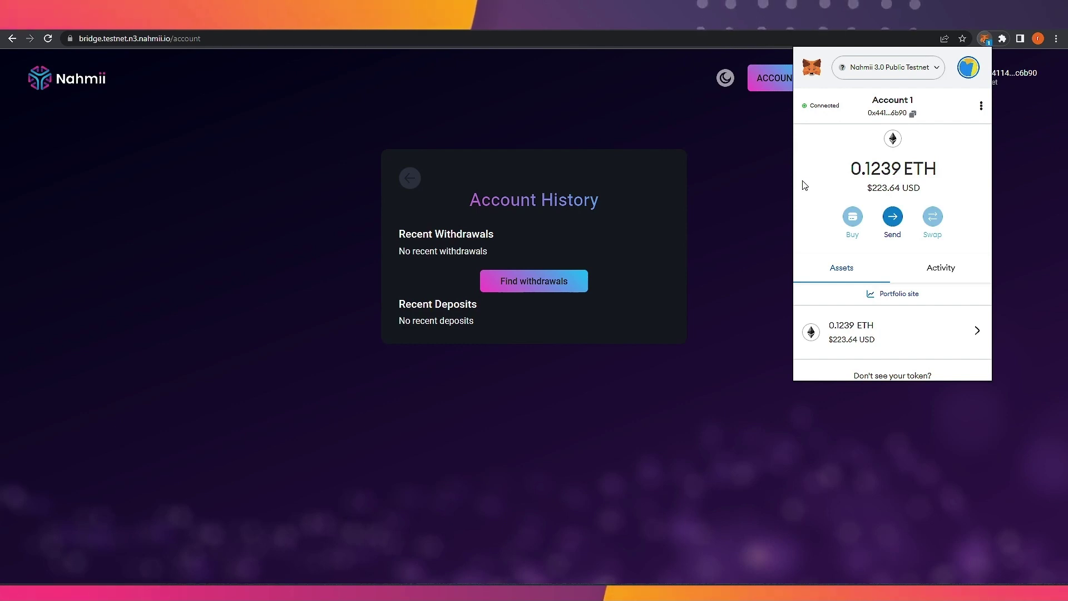
pyautogui.click(531, 177)
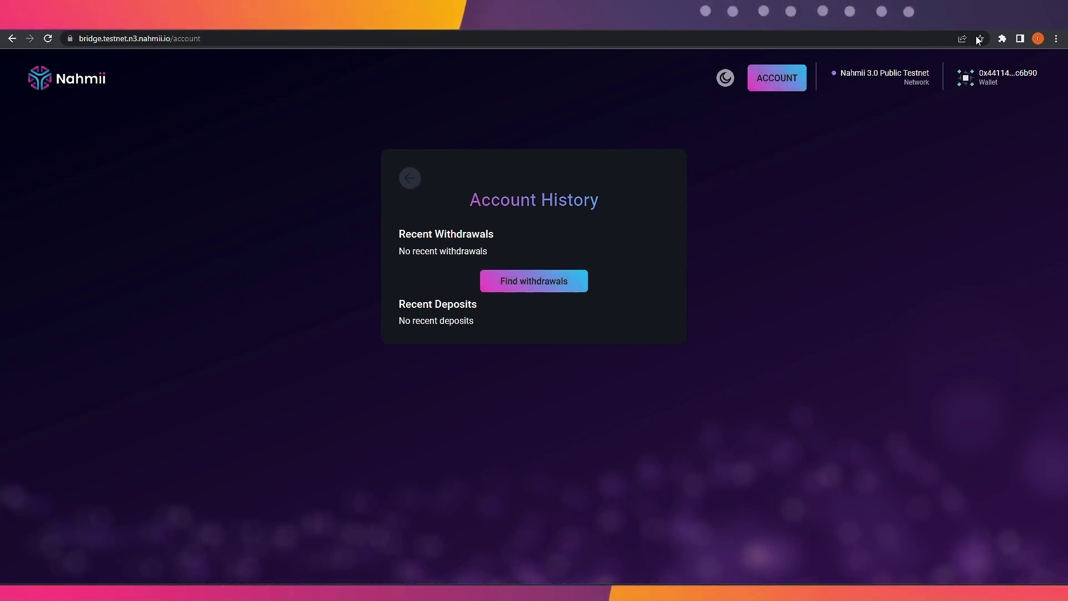
# Approve the bridge's pending request in MetaMask to switch from Nahmii 3.0 Public Testnet to Goerli, leaving the account history in view.
pyautogui.click(1002, 38)
pyautogui.click(882, 209)
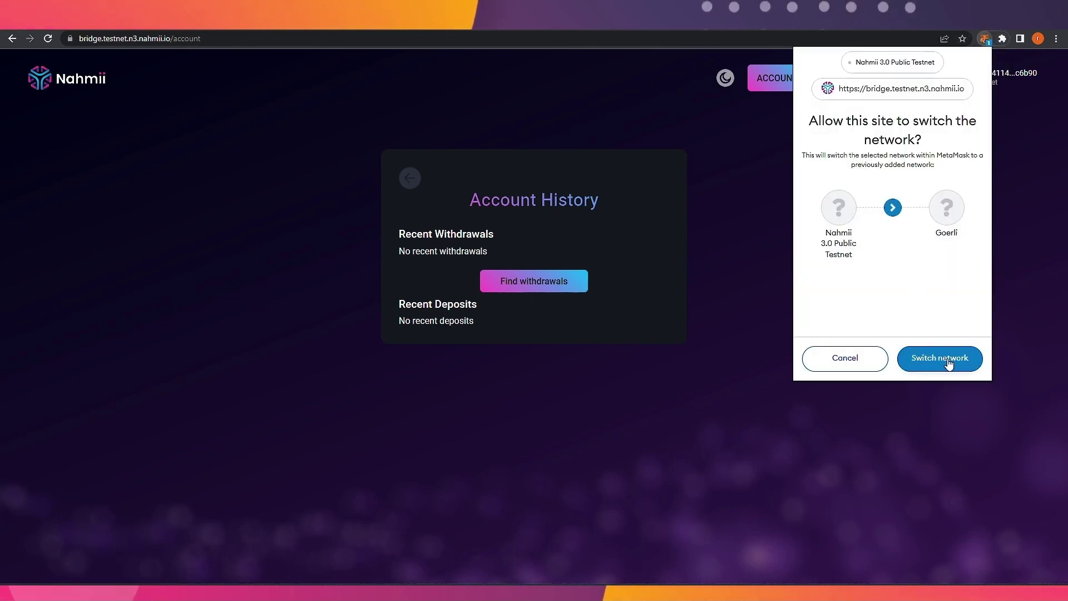
pyautogui.click(934, 362)
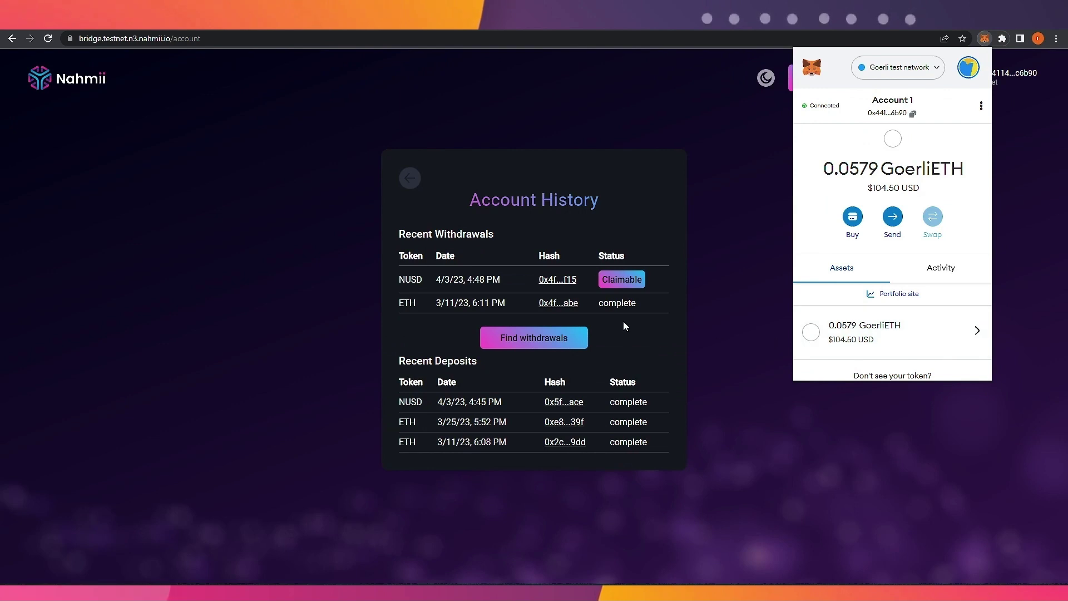
pyautogui.click(677, 271)
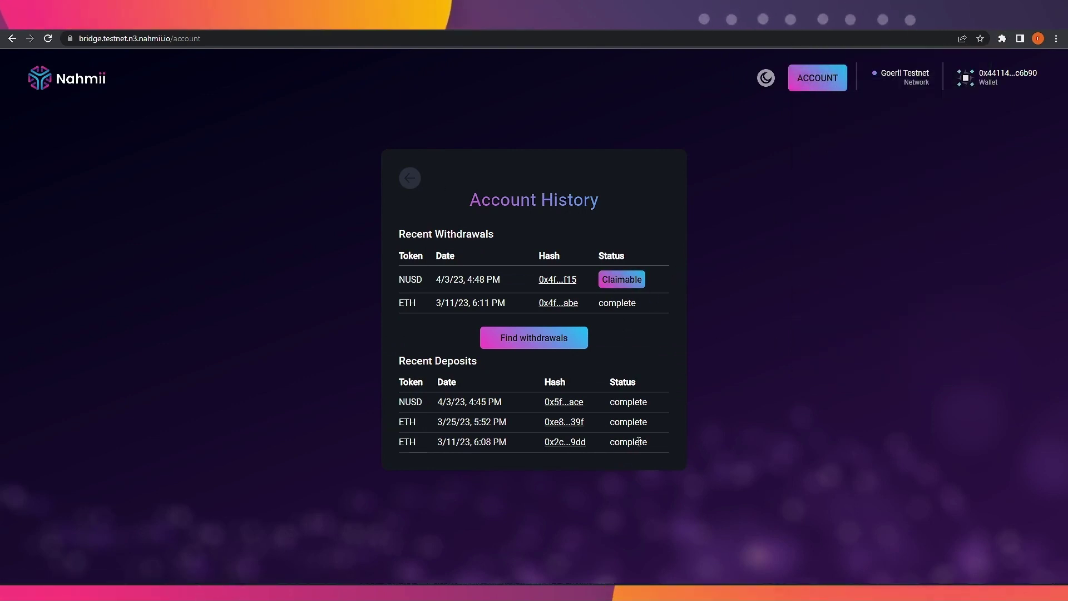
# Claim the claimable NUSD withdrawal and open its unapproved Relay Message request from the MetaMask activity list.
pyautogui.doubleClick(623, 280)
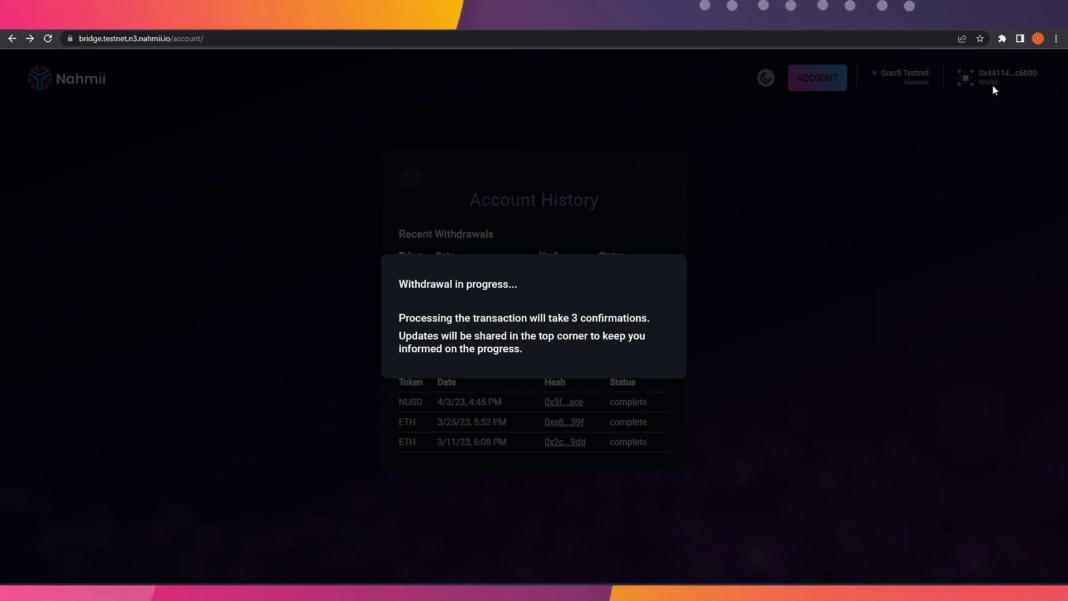
pyautogui.click(999, 47)
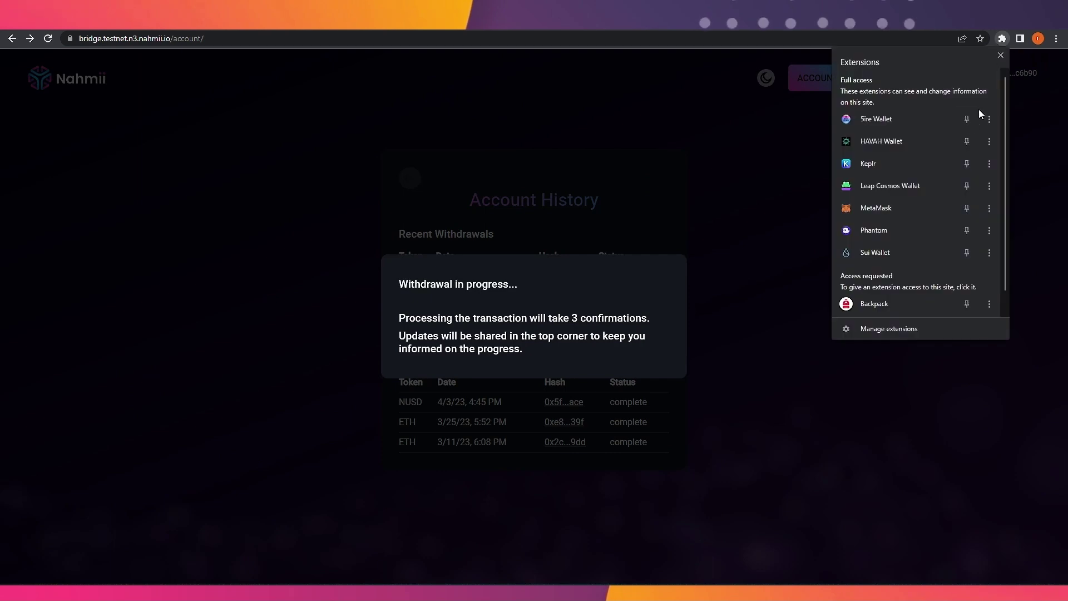
pyautogui.click(875, 205)
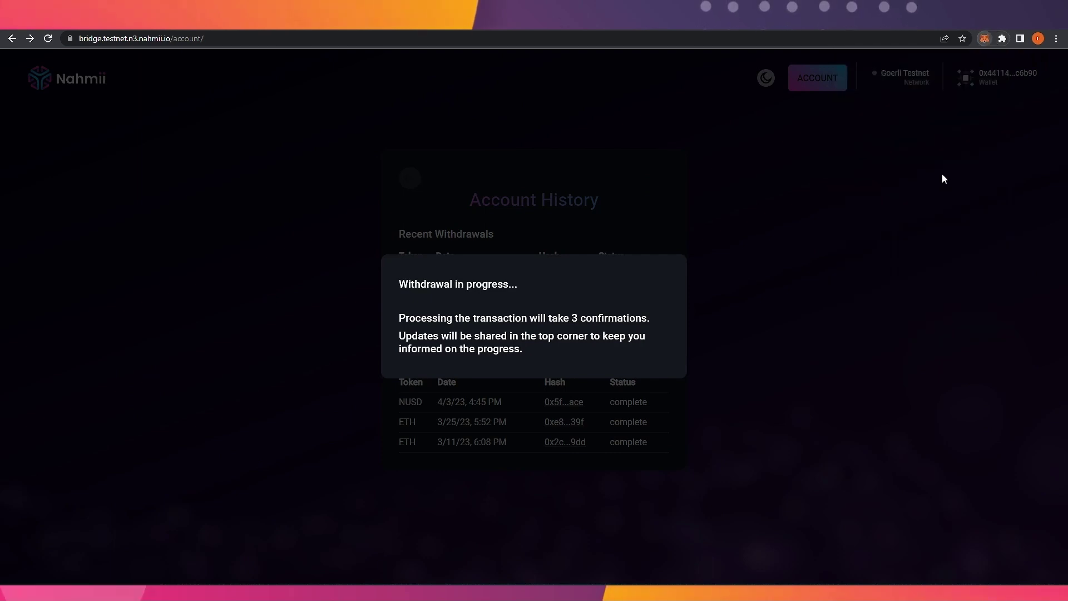
pyautogui.scroll(-1, 882, 169)
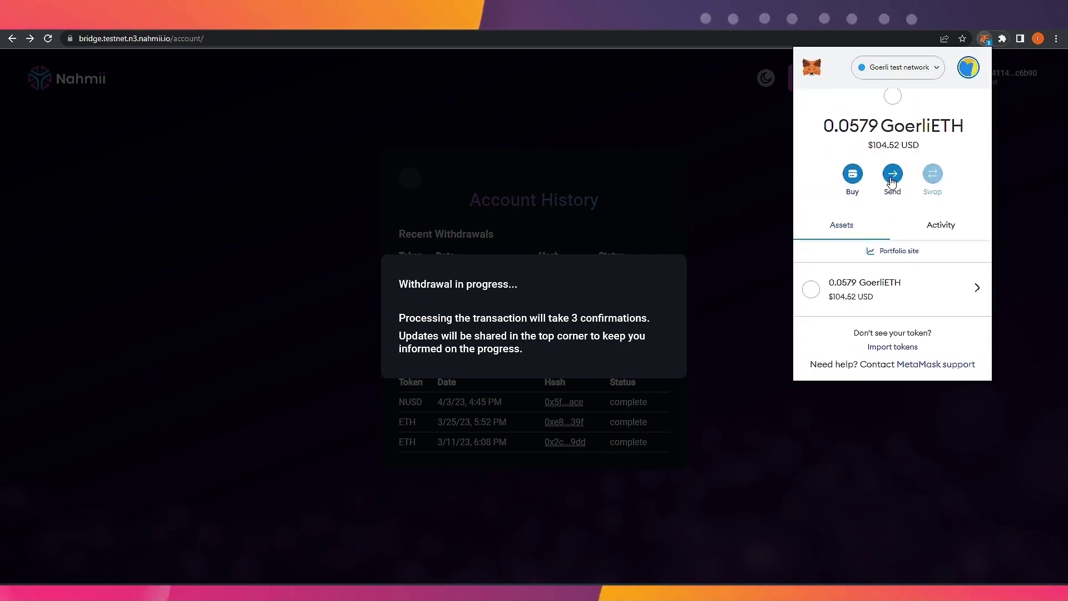
pyautogui.scroll(1, 891, 195)
pyautogui.scroll(-1, 903, 217)
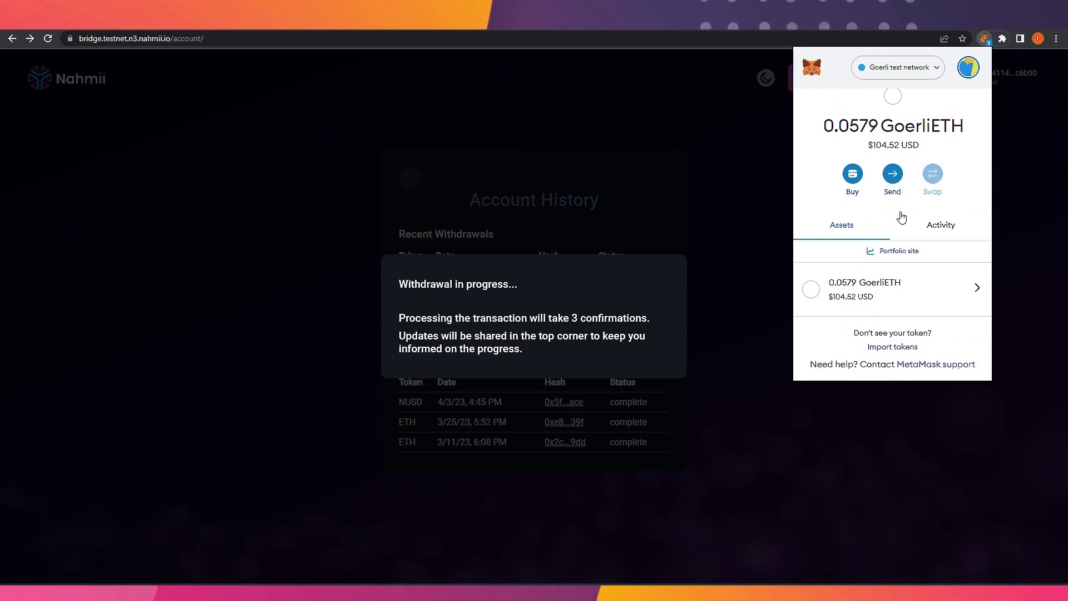
pyautogui.click(930, 225)
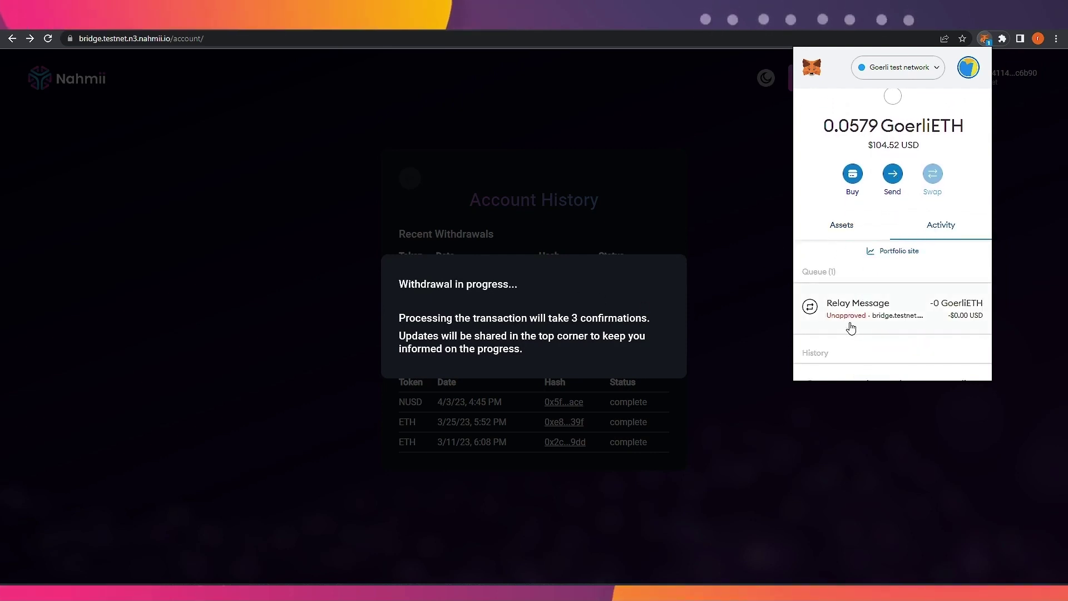
pyautogui.scroll(1, 852, 232)
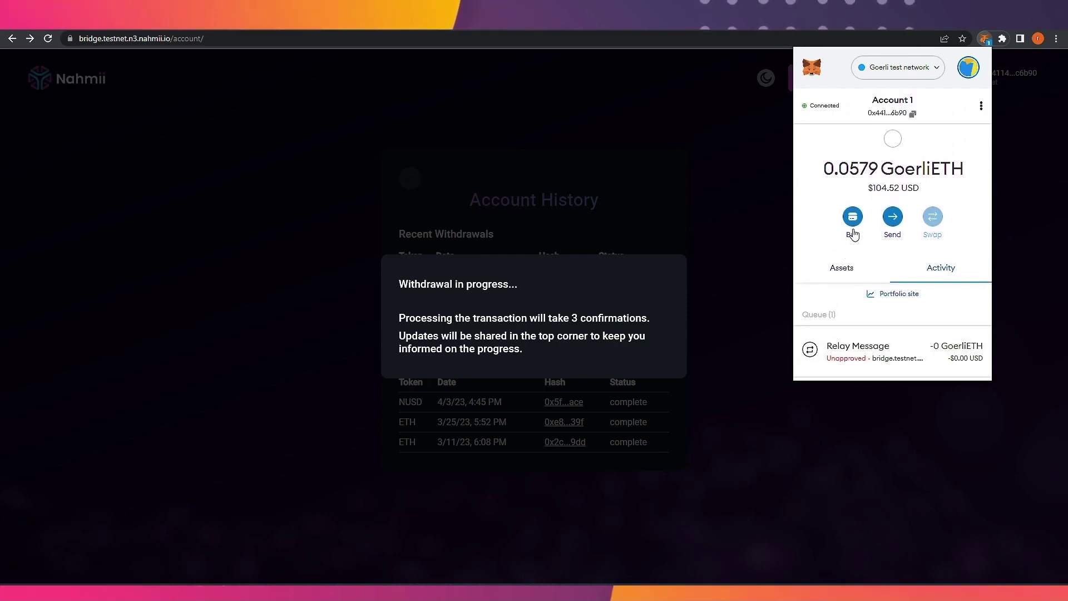
pyautogui.scroll(-2, 866, 259)
pyautogui.scroll(1, 874, 234)
pyautogui.scroll(-1, 857, 223)
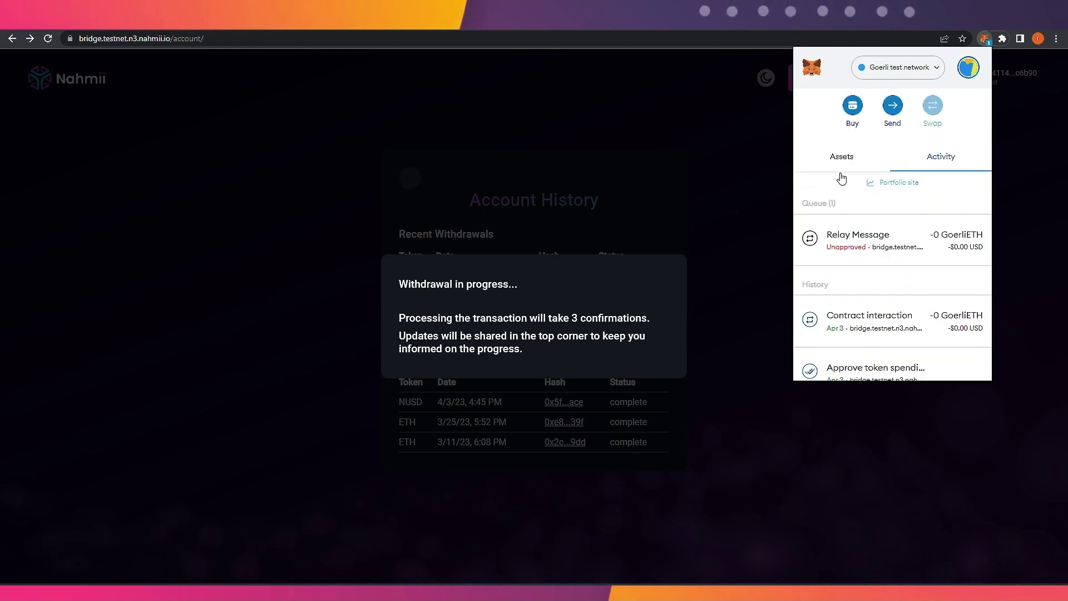
pyautogui.click(887, 238)
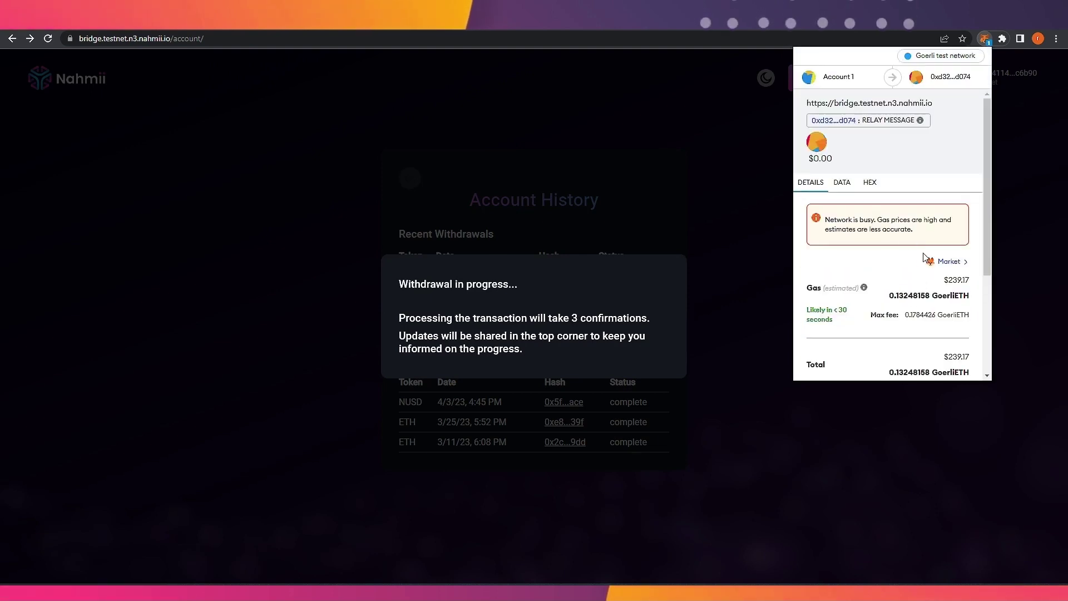
# Review the relay message's gas fee details and highlight the total GoerliETH amount.
pyautogui.scroll(-5, 924, 256)
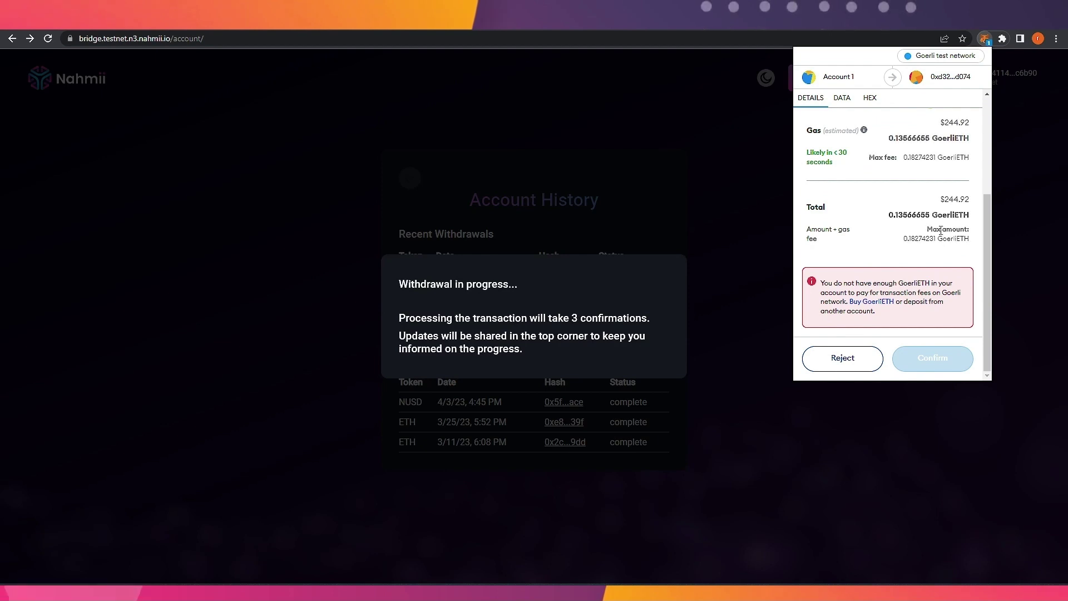
pyautogui.moveTo(895, 214); pyautogui.dragTo(933, 217)
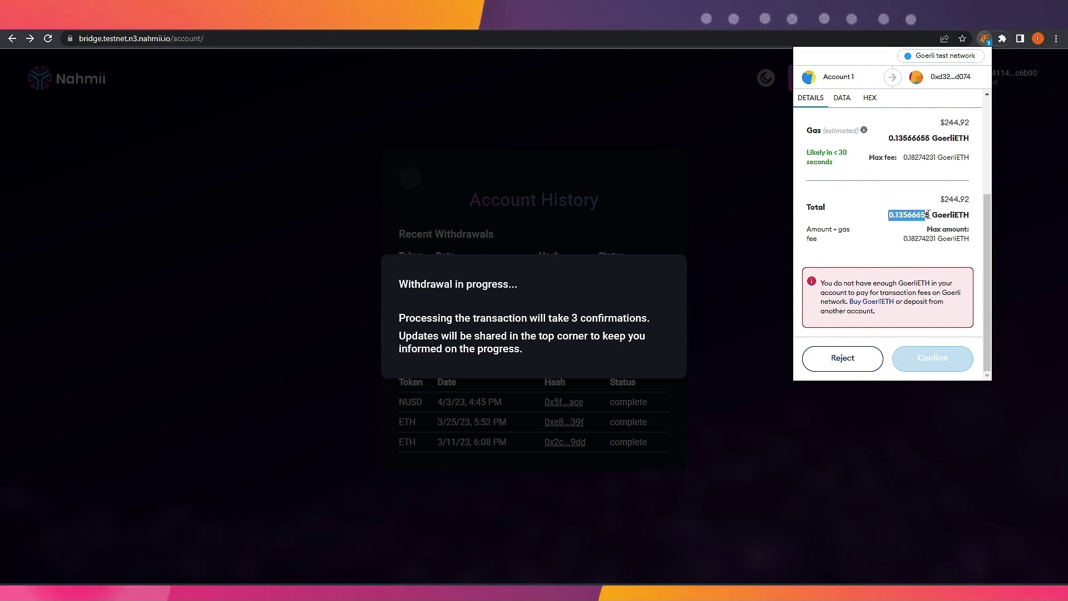
pyautogui.click(936, 217)
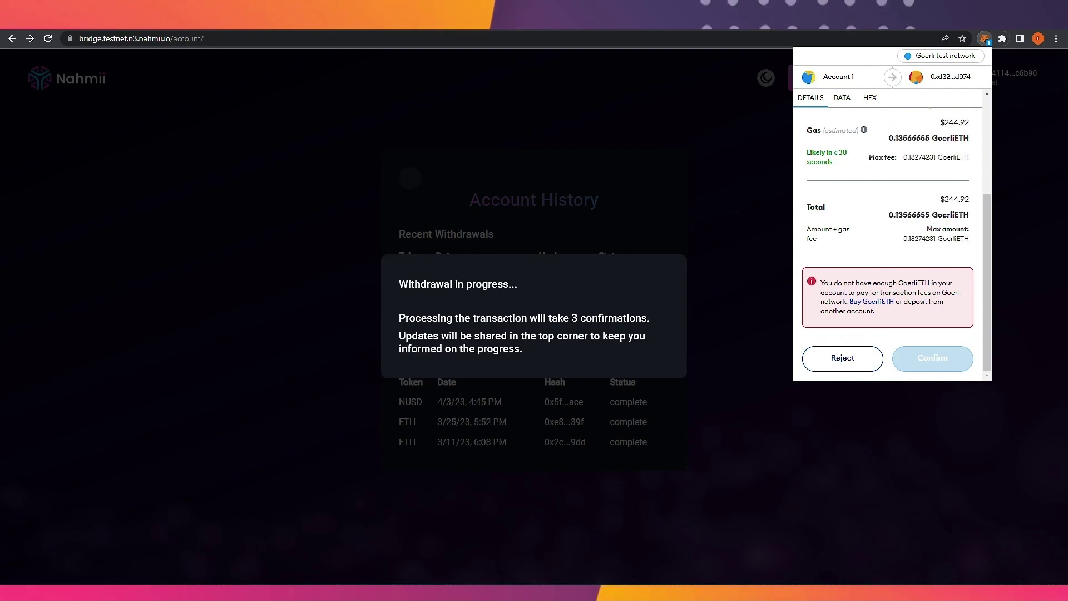
# Recheck the relay message's total GoerliETH amount, confirm the transaction in MetaMask and close the wallet.
pyautogui.scroll(1, 939, 218)
pyautogui.scroll(-1, 939, 220)
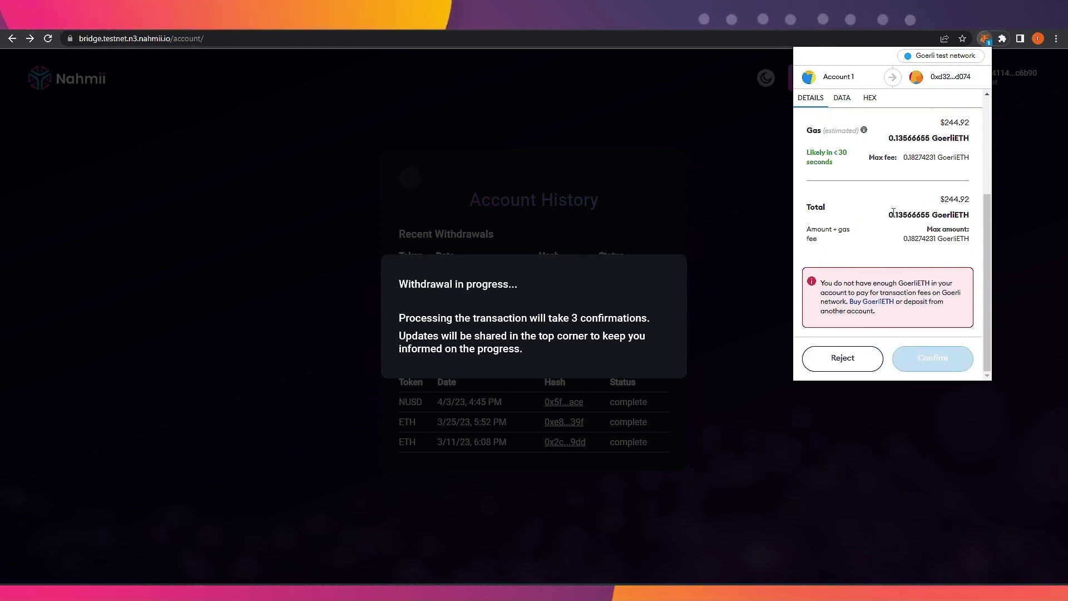
pyautogui.moveTo(925, 212); pyautogui.dragTo(969, 215)
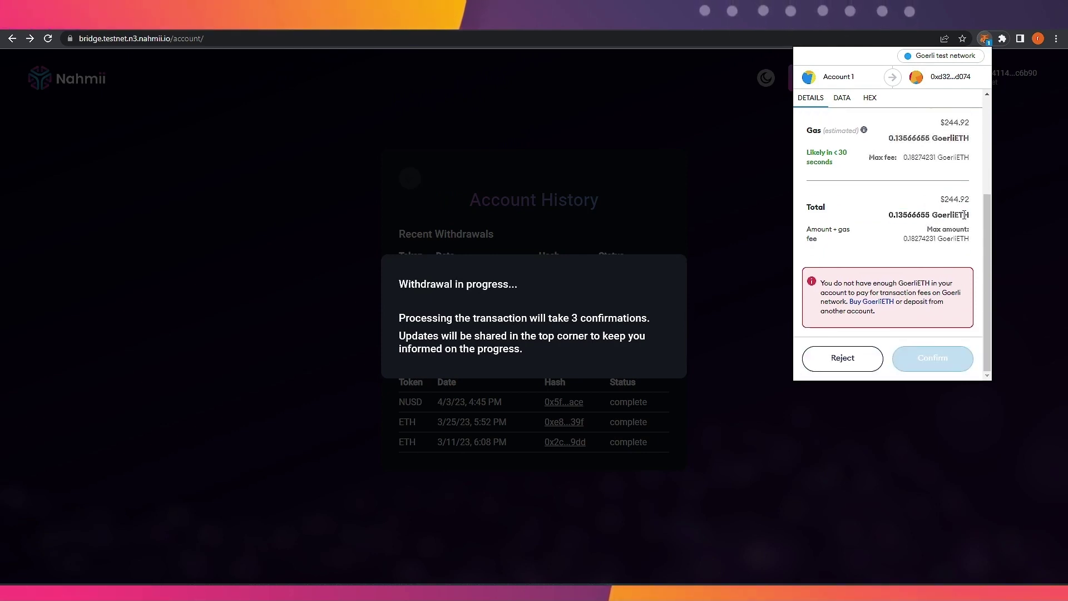
pyautogui.moveTo(902, 215); pyautogui.dragTo(890, 214)
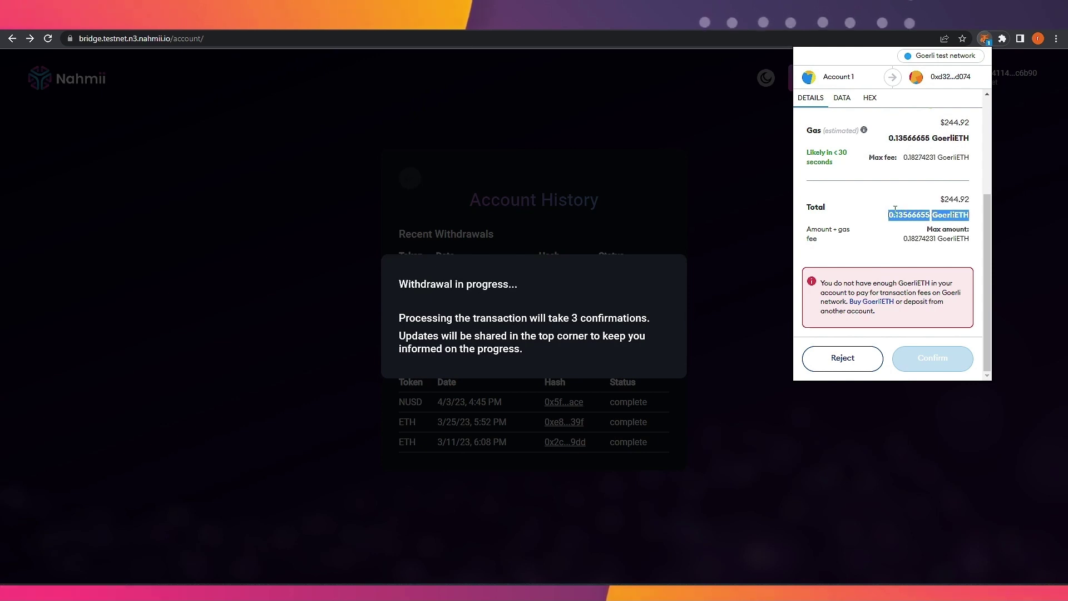
pyautogui.scroll(-3, 906, 271)
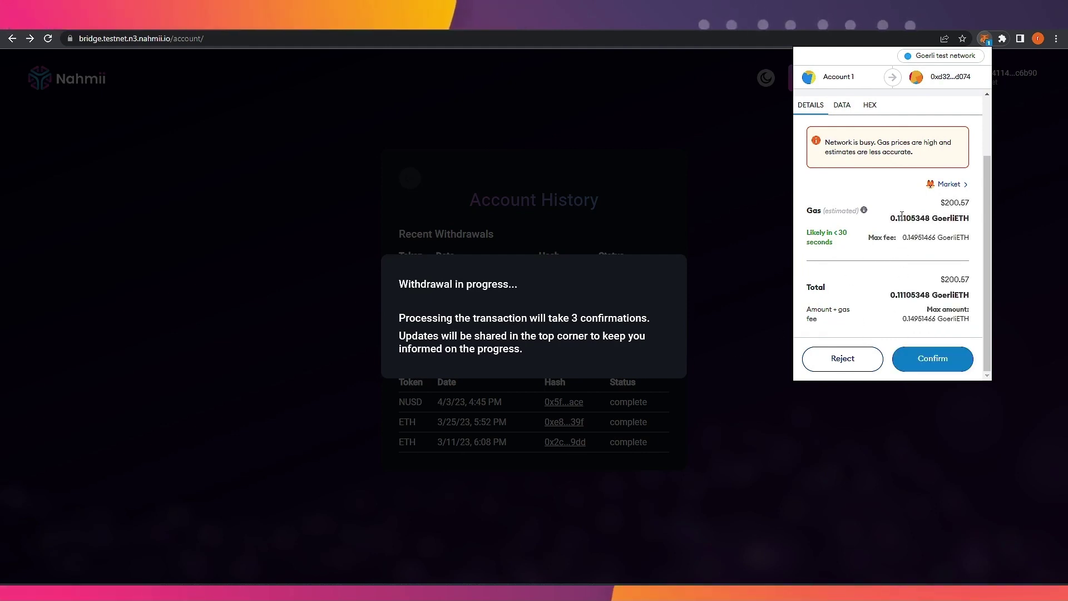
pyautogui.click(933, 360)
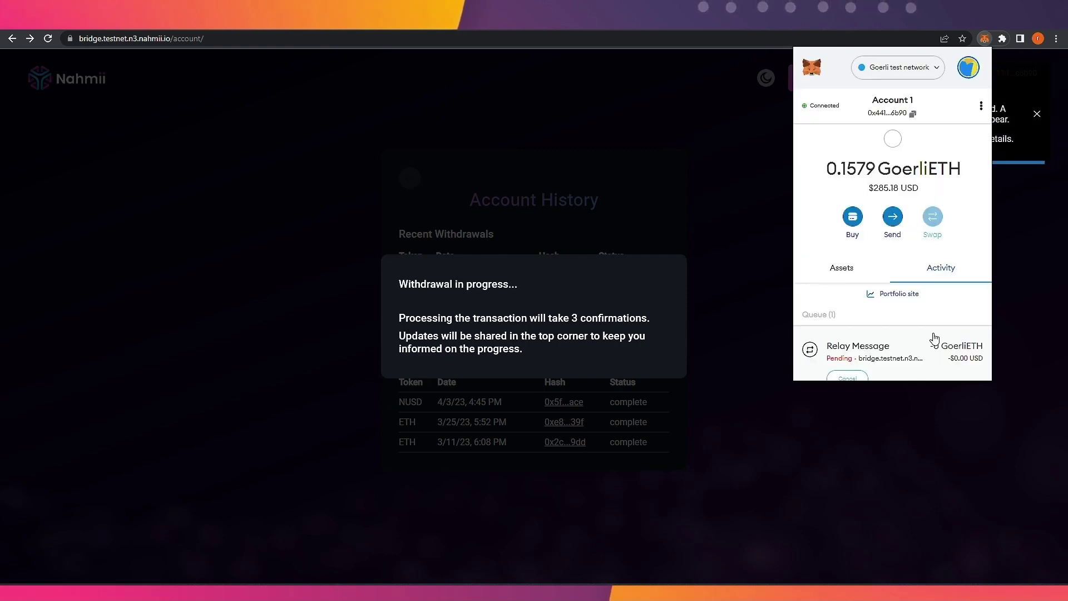
pyautogui.click(1005, 206)
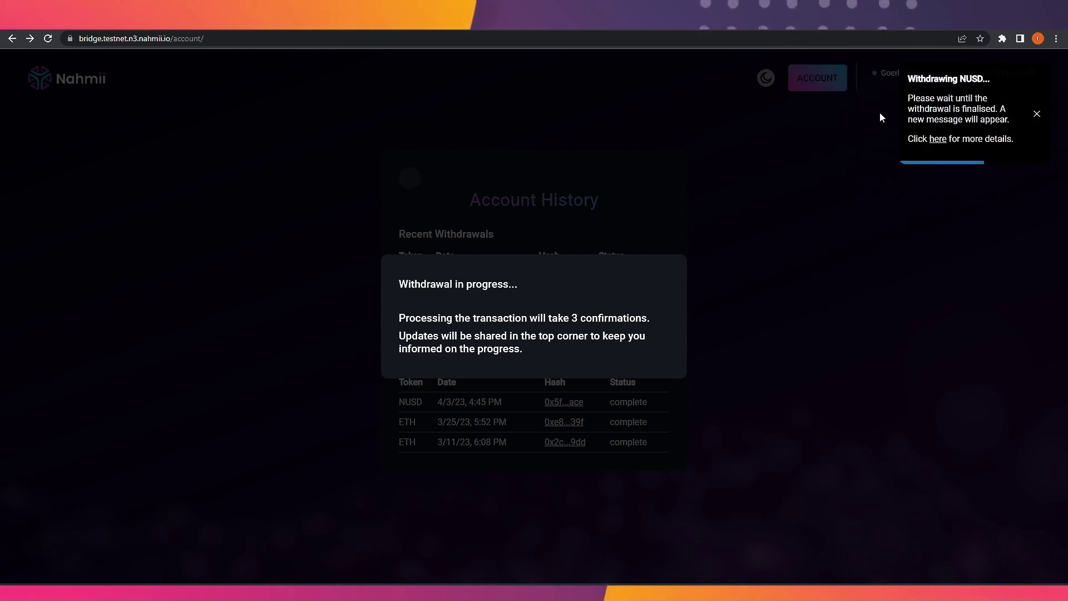
# Check the NUSD withdrawal notice, MetaMask's asset balances and the withdrawal statuses in the account history.
pyautogui.moveTo(920, 83); pyautogui.dragTo(995, 85)
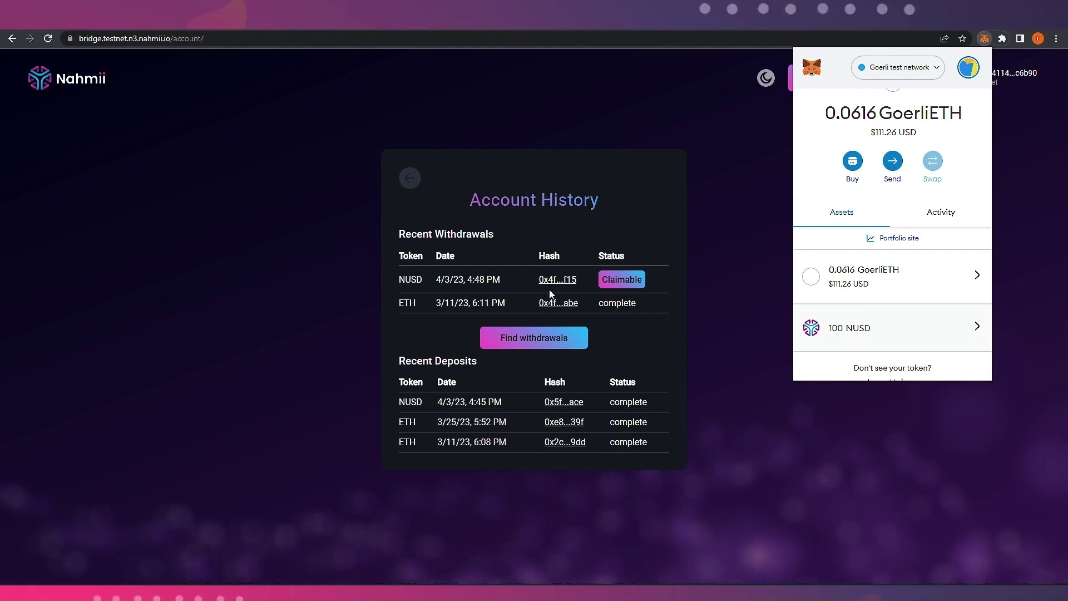
pyautogui.click(633, 259)
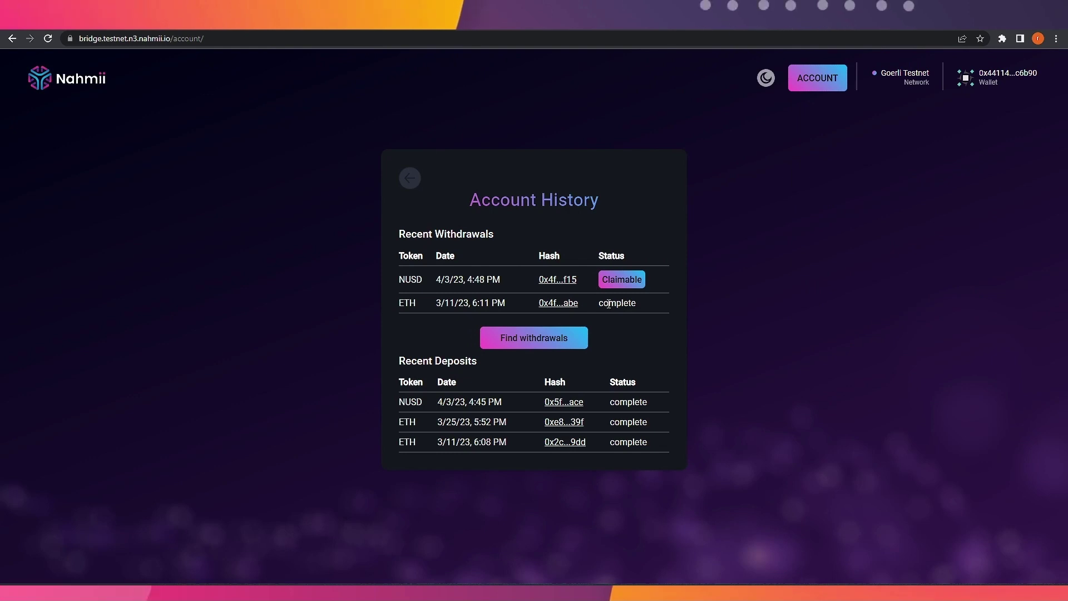
pyautogui.moveTo(604, 303); pyautogui.dragTo(624, 303)
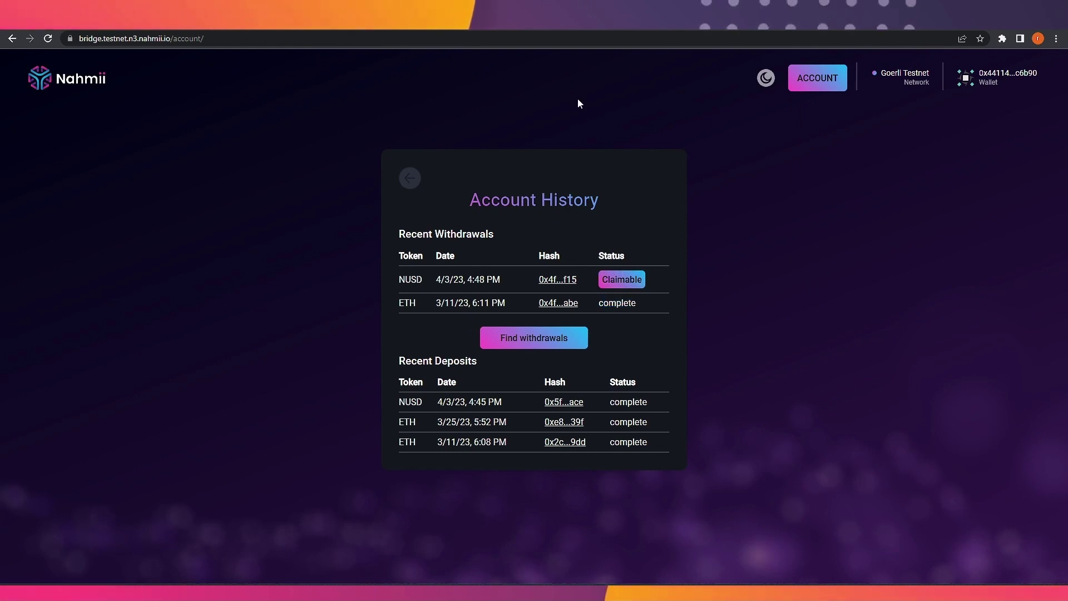
# Switch to Discord and examine the completion posts and account history screenshots in the Nahmii Protocol testnet-feedback channel.
pyautogui.hotkey('ctrl', 'Tab')
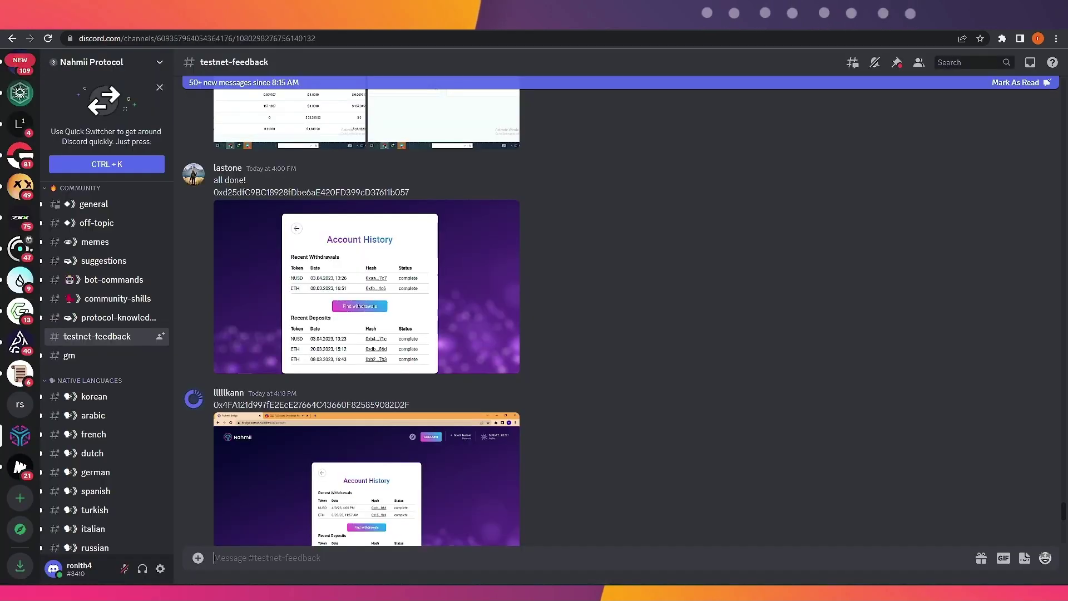
pyautogui.scroll(-2, 384, 325)
pyautogui.scroll(2, 384, 334)
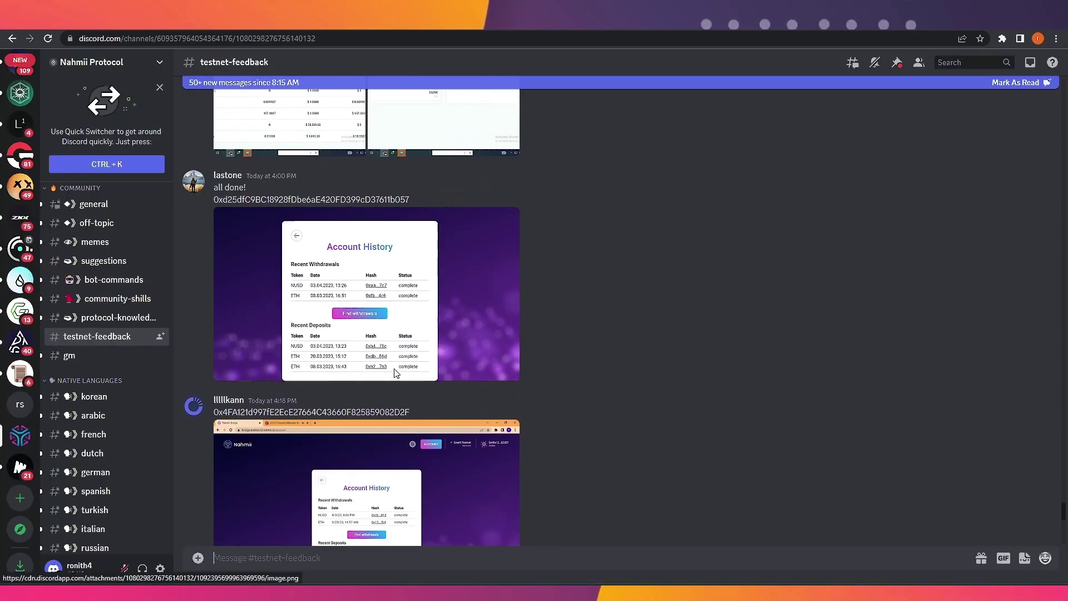
pyautogui.scroll(-5, 382, 390)
pyautogui.scroll(-2, 382, 420)
pyautogui.scroll(-2, 114, 341)
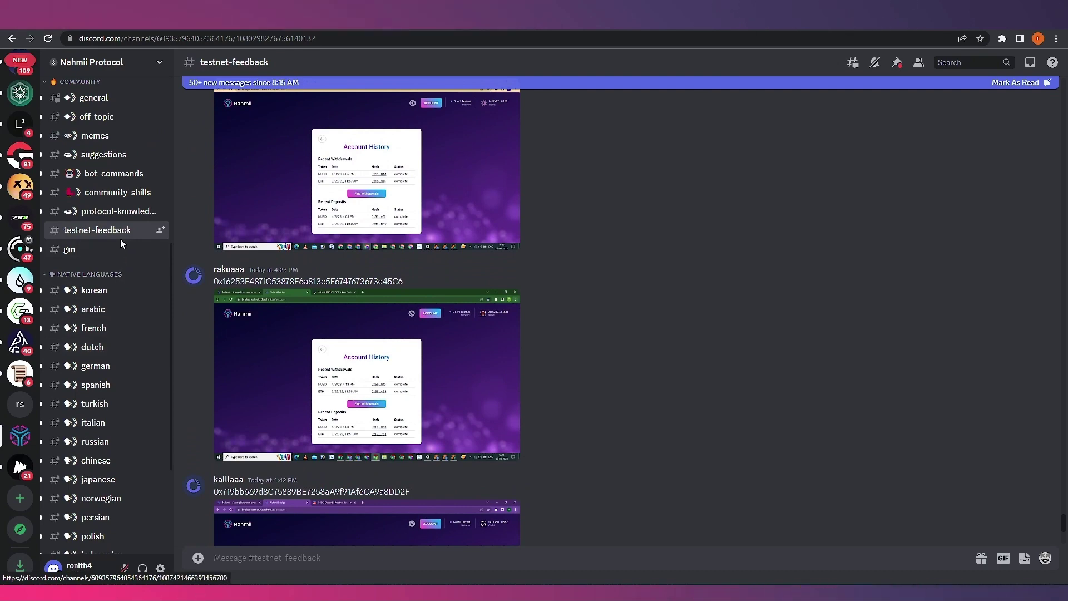
pyautogui.scroll(-3, 419, 427)
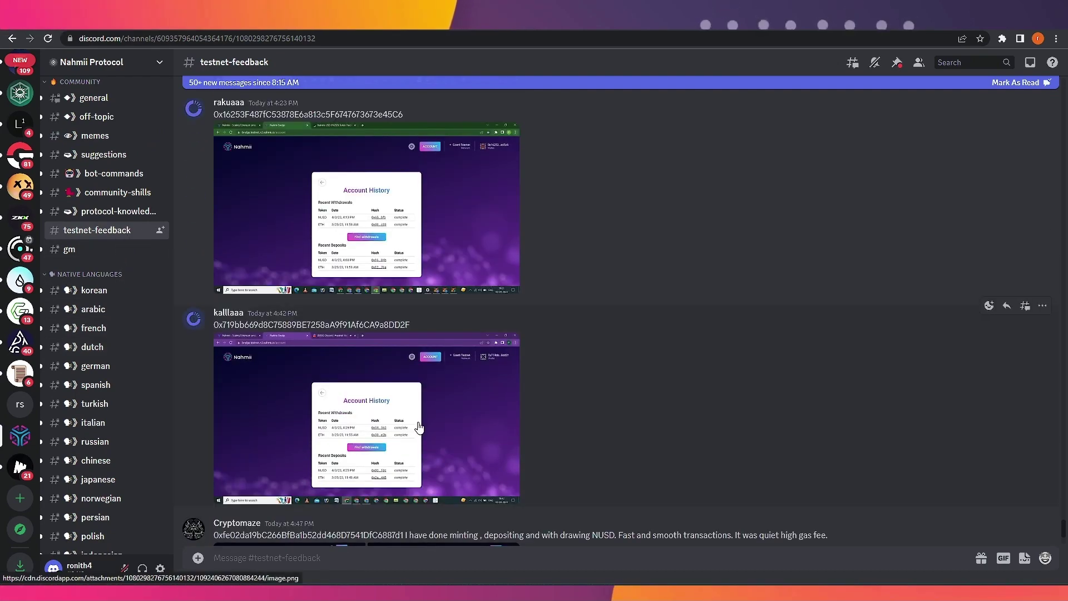
pyautogui.scroll(-2, 456, 416)
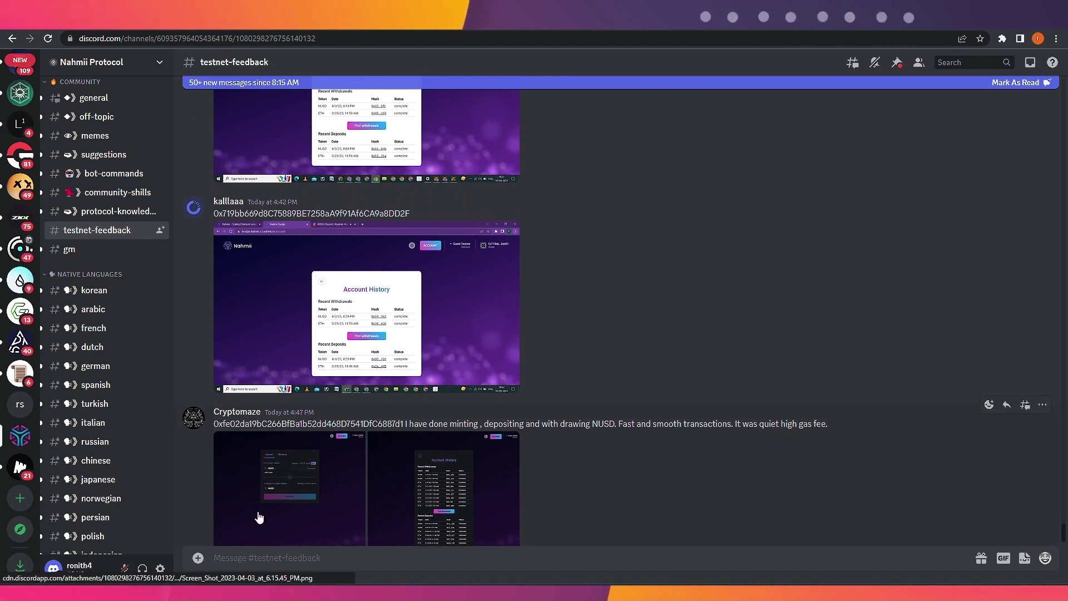
pyautogui.scroll(2, 234, 399)
pyautogui.scroll(-2, 300, 462)
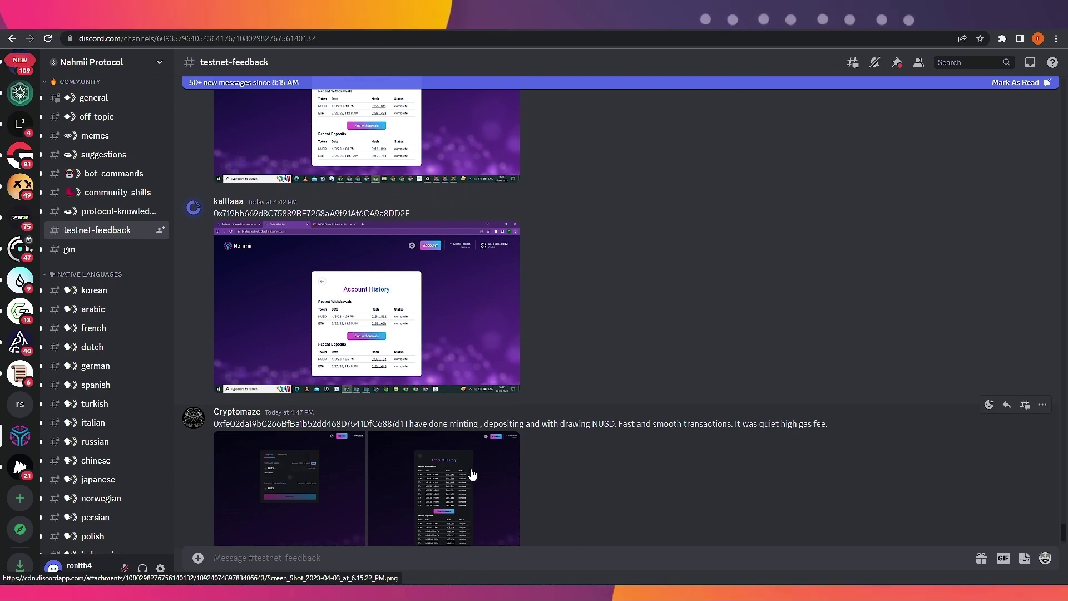
pyautogui.scroll(-1, 483, 475)
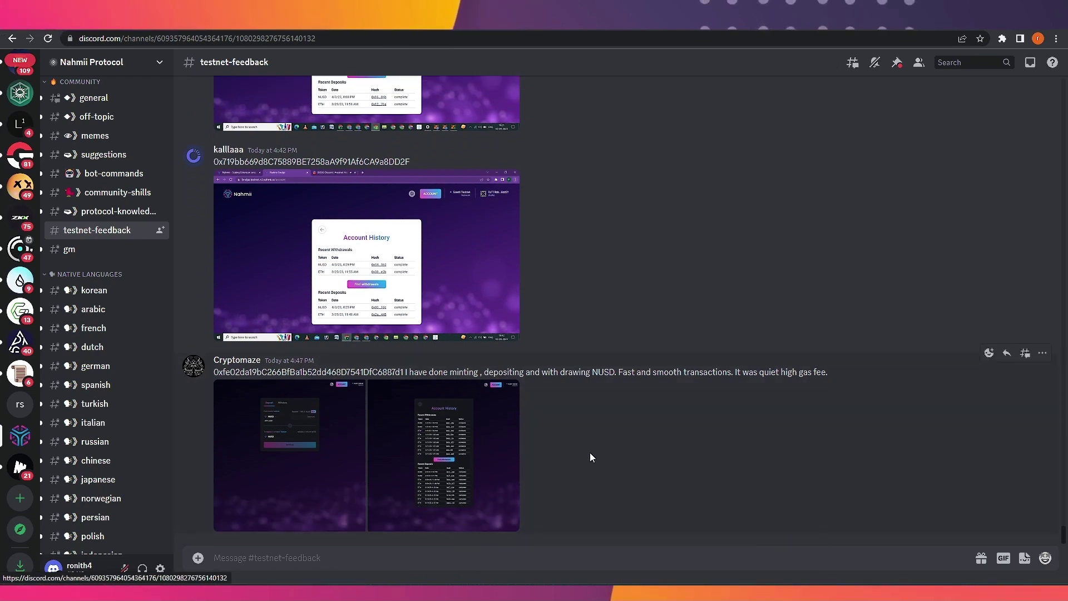
pyautogui.scroll(2, 591, 457)
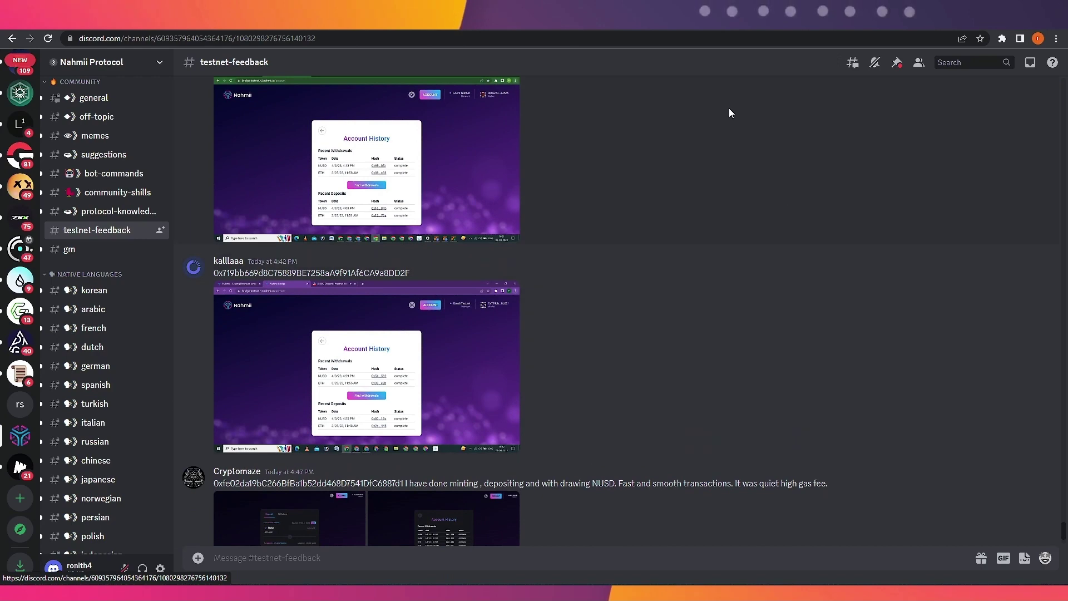
# Switch to the Nahmii 3.0 challenge page, review tasks E1 to E3 and highlight the E1 minting instructions.
pyautogui.click(569, 14)
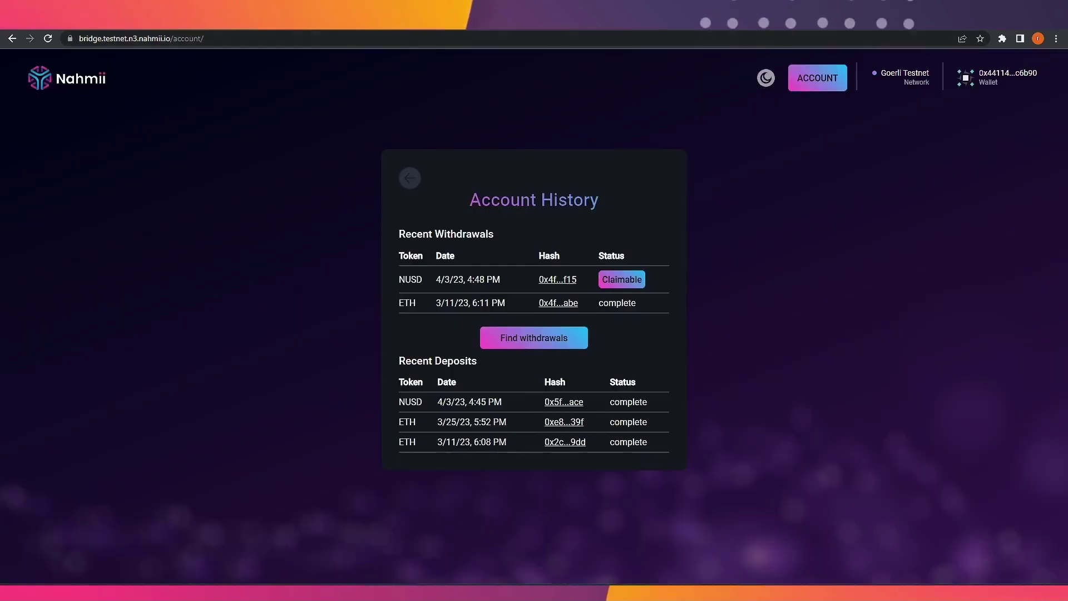
pyautogui.hotkey('ctrl', 'Tab')
pyautogui.scroll(-3, 493, 245)
pyautogui.scroll(3, 461, 282)
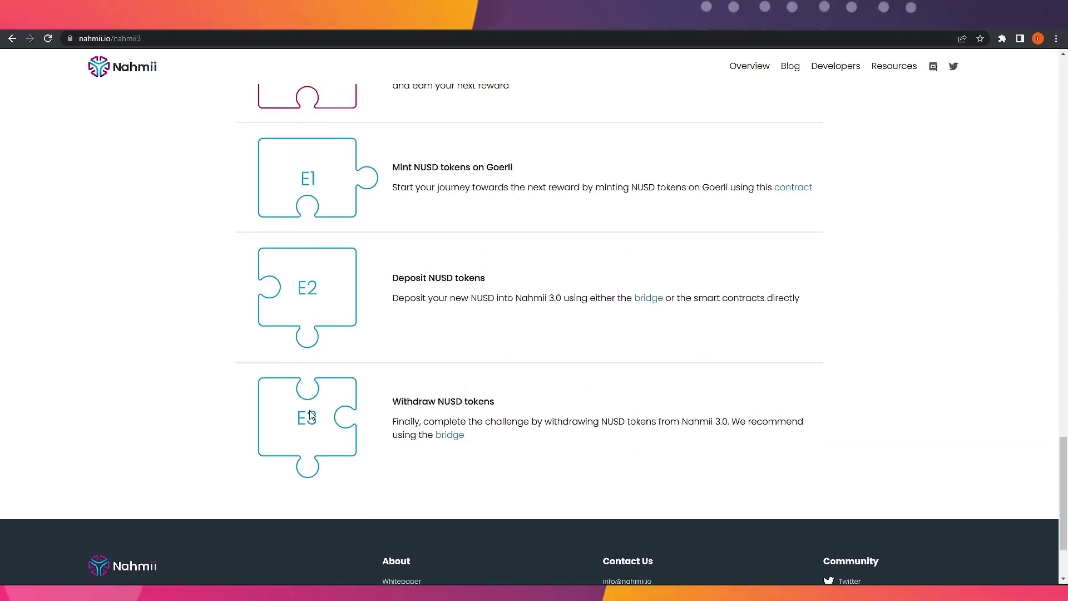
pyautogui.scroll(10, 323, 400)
pyautogui.scroll(-10, 332, 365)
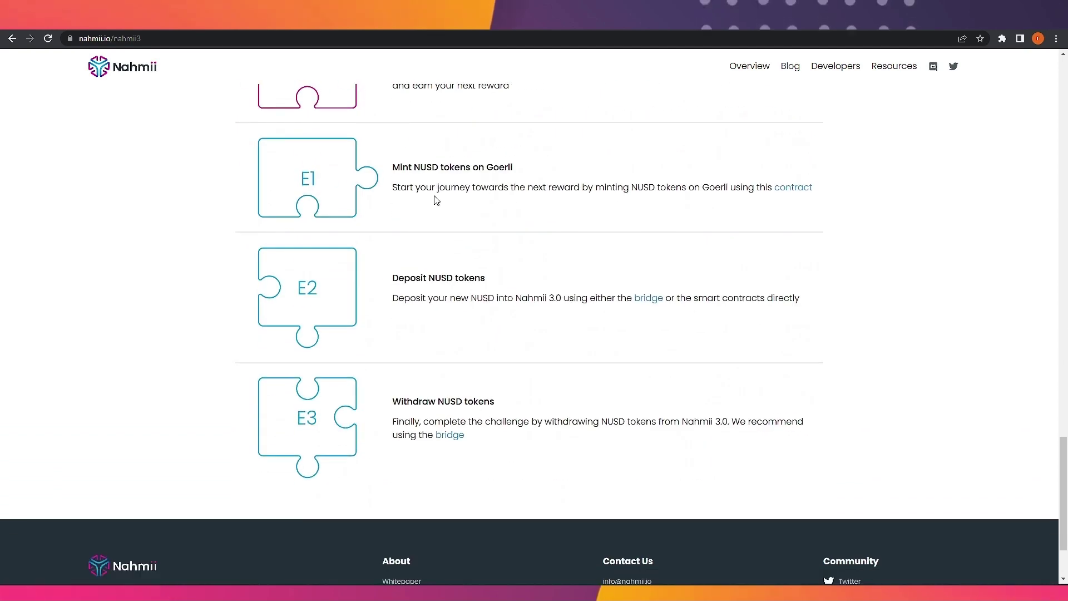
pyautogui.moveTo(393, 188); pyautogui.dragTo(824, 184)
pyautogui.click(840, 210)
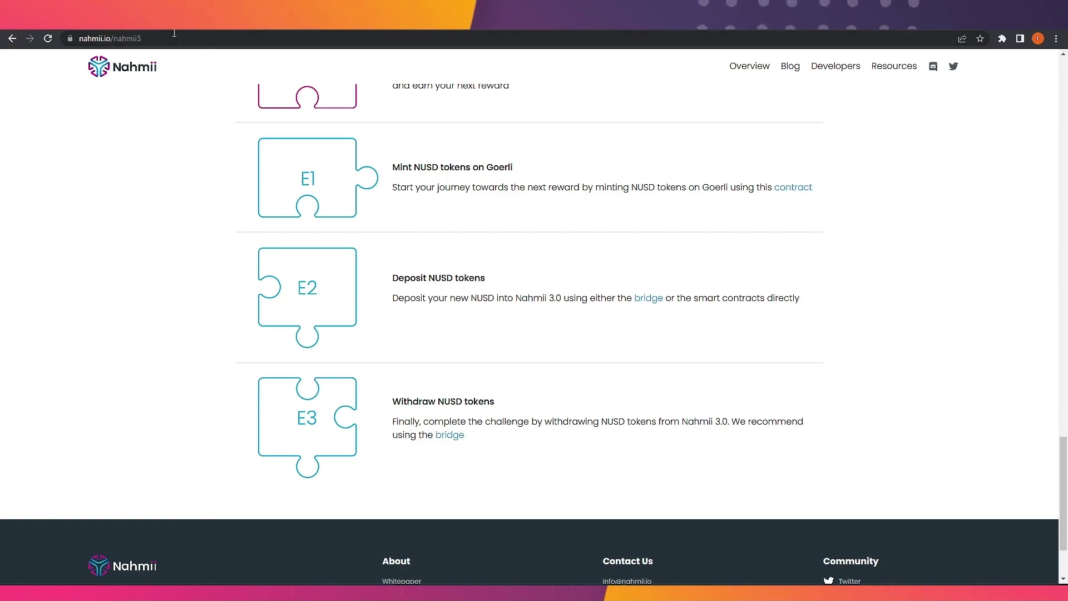
# Switch to the YouTube channel's videos page and look through the latest uploads for the Sei network video.
pyautogui.click(100, 30)
pyautogui.scroll(-2, 576, 299)
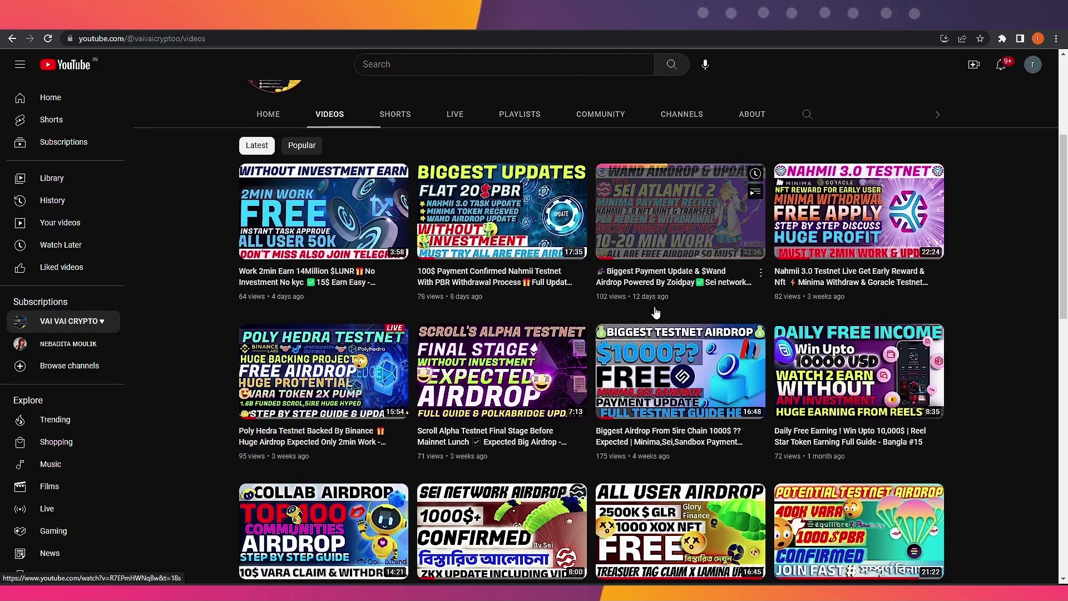
pyautogui.moveTo(663, 270)
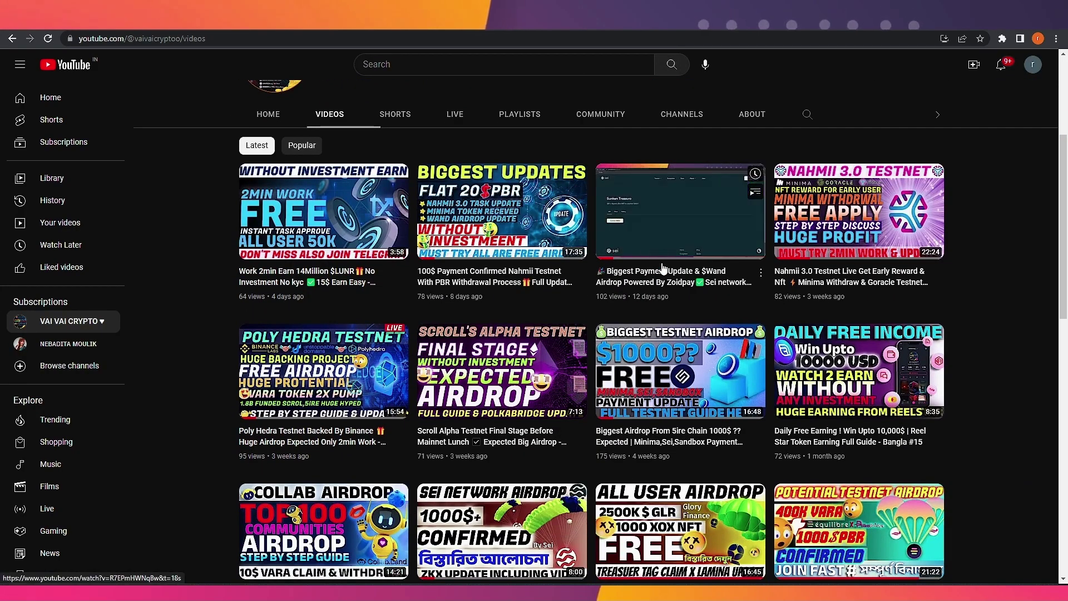
# Switch to Sei's Sunken Treasure page, open the Gift section and recheck the connected wallet's eligibility.
pyautogui.click(159, 32)
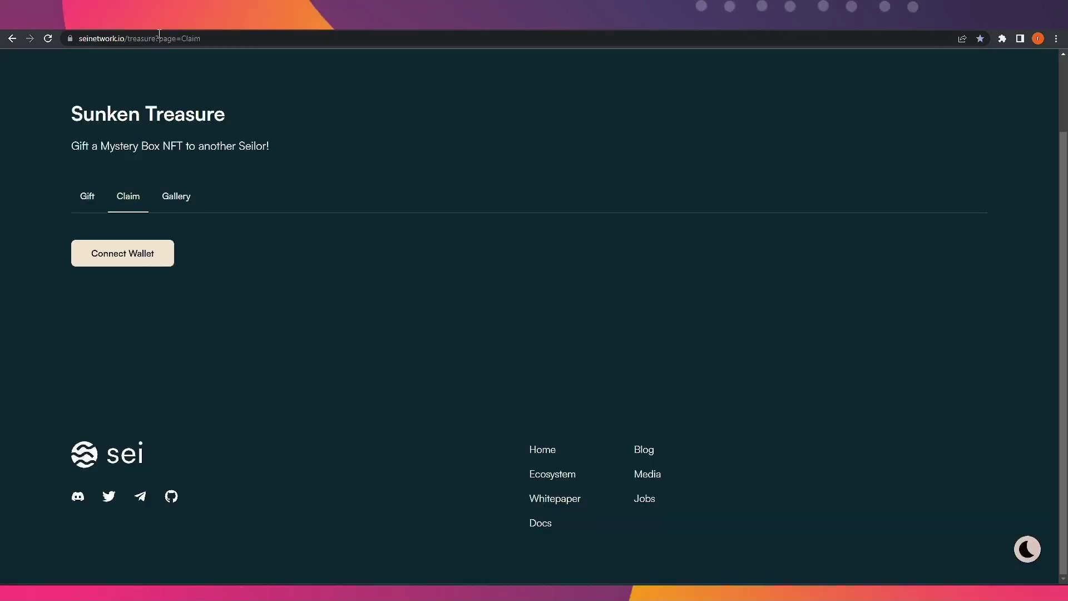
pyautogui.click(79, 207)
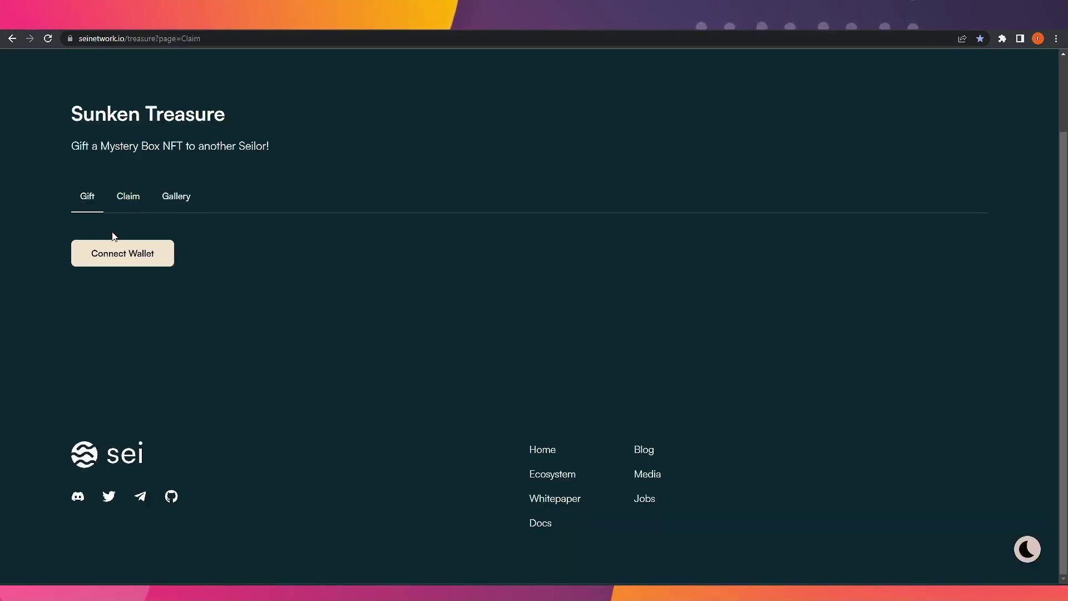
pyautogui.scroll(-3, 159, 359)
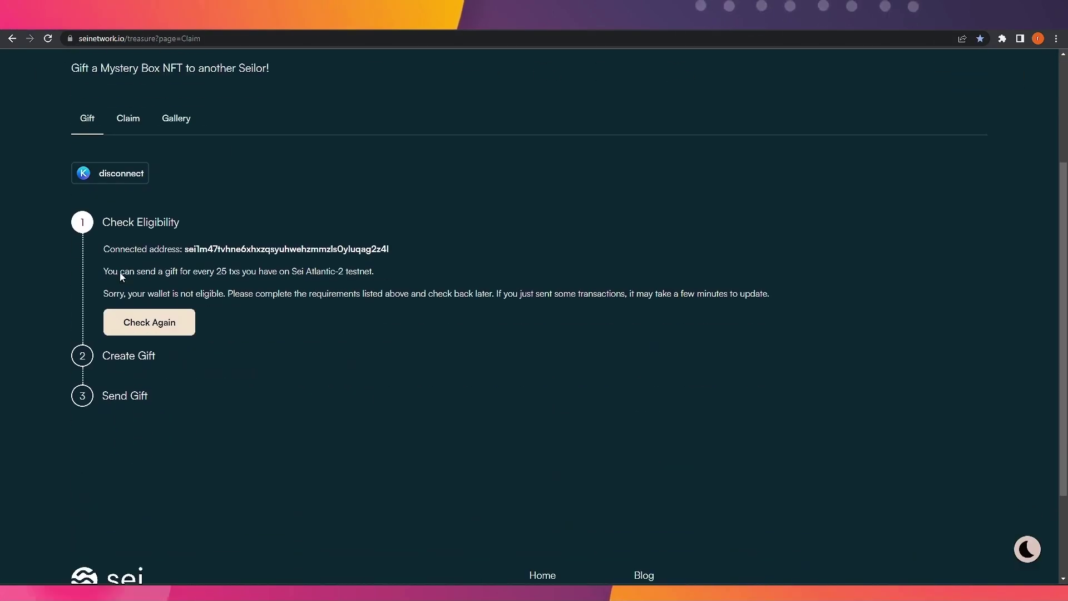
pyautogui.click(157, 325)
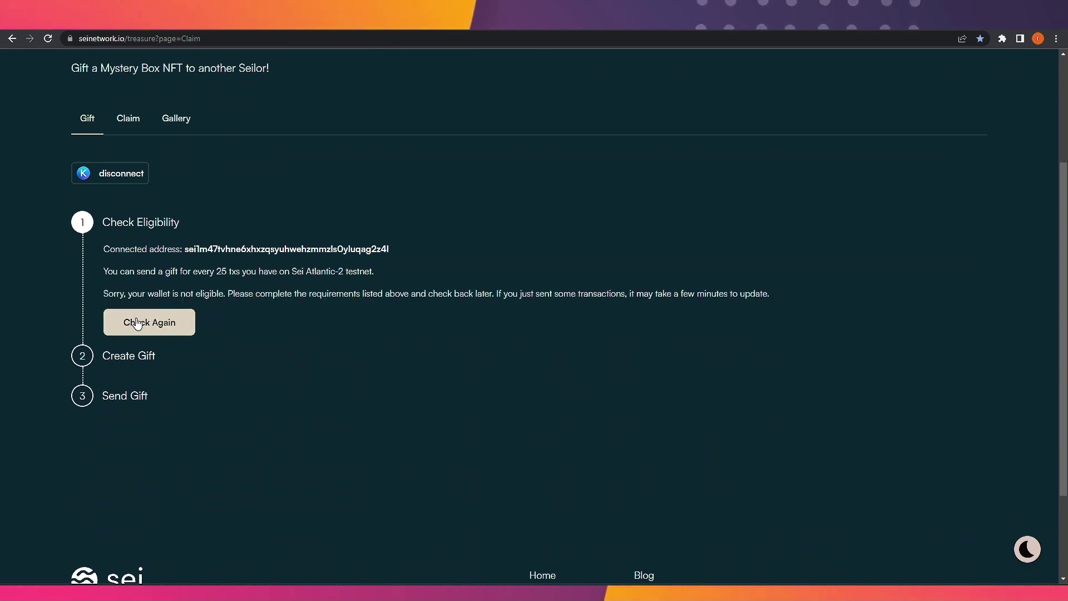
pyautogui.scroll(-1, 202, 336)
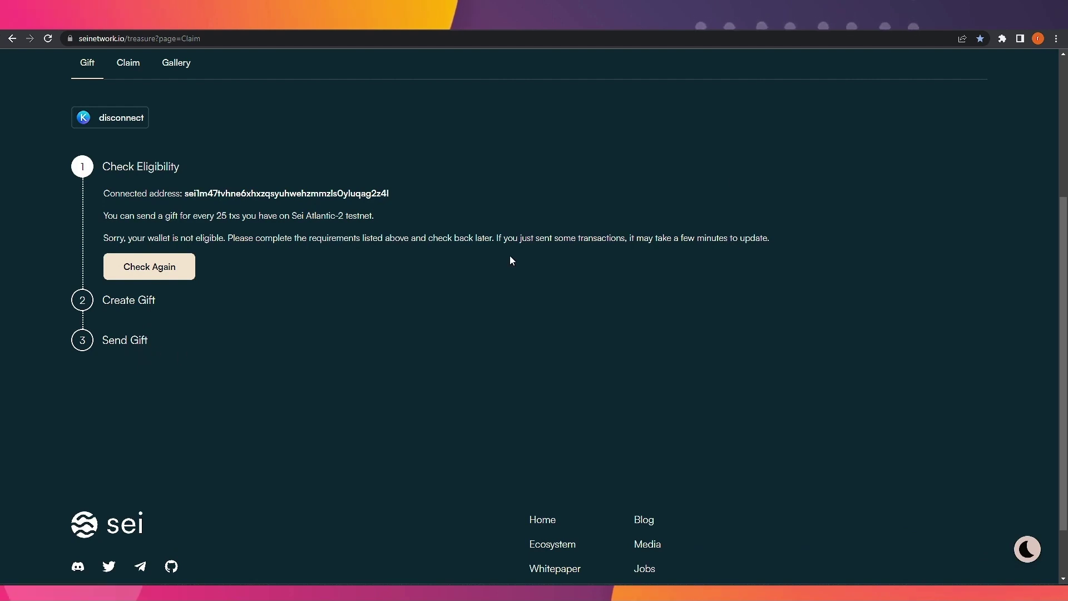
# Switch the Keplr wallet to the "vai vai 2" account, copy its address and close the wallet.
pyautogui.click(1002, 38)
pyautogui.click(900, 161)
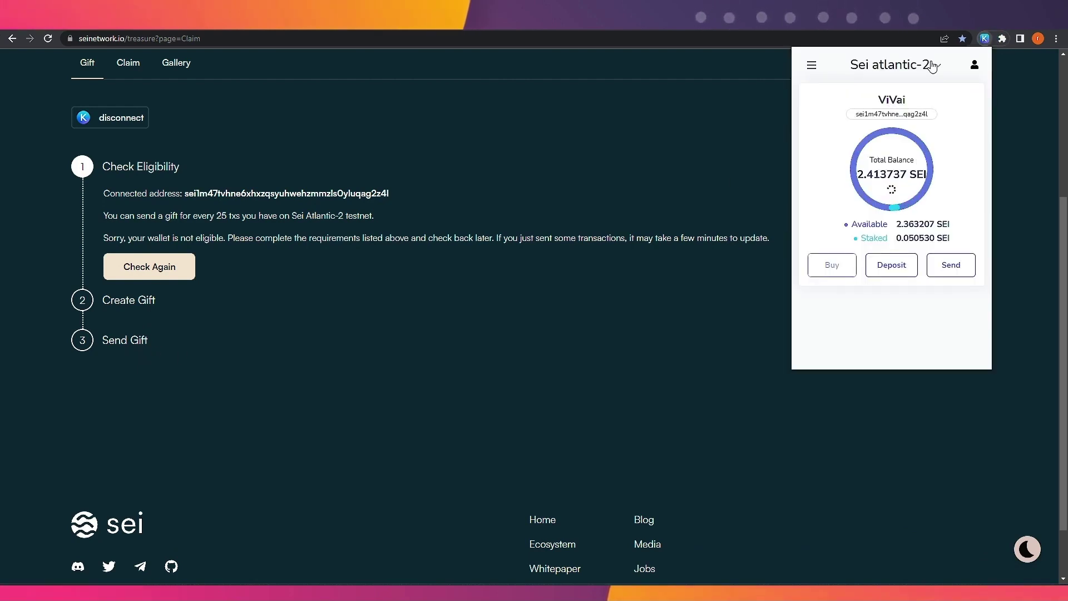
pyautogui.click(974, 64)
pyautogui.click(916, 168)
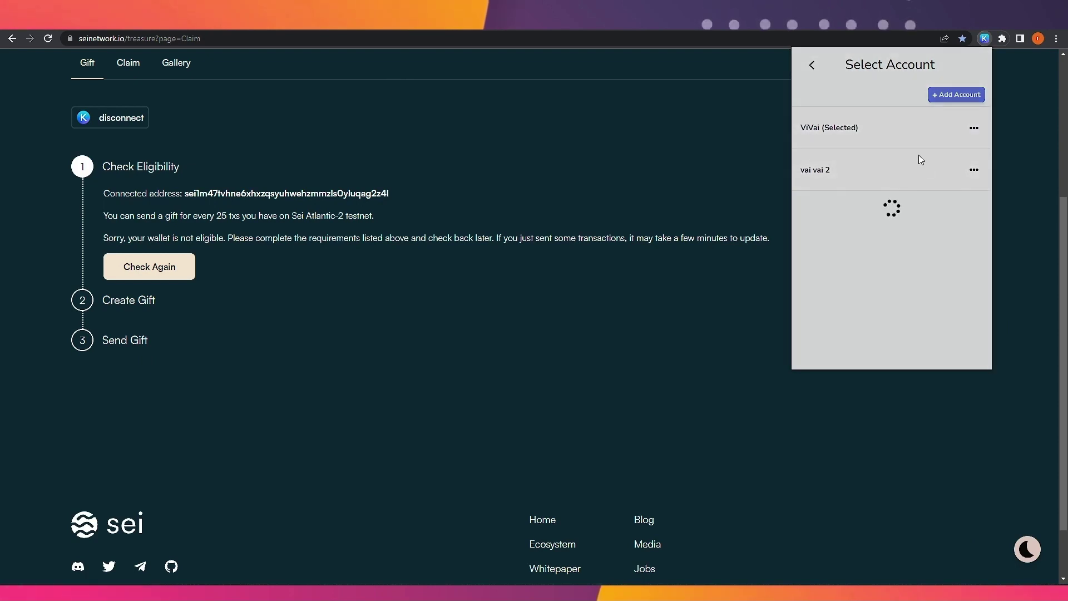
pyautogui.click(892, 95)
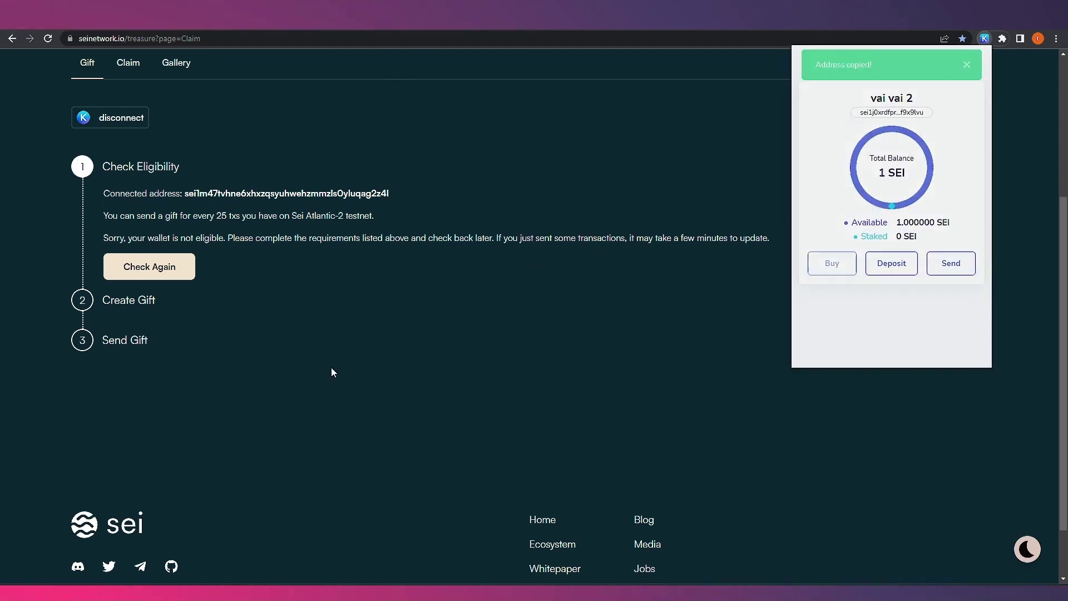
pyautogui.click(332, 369)
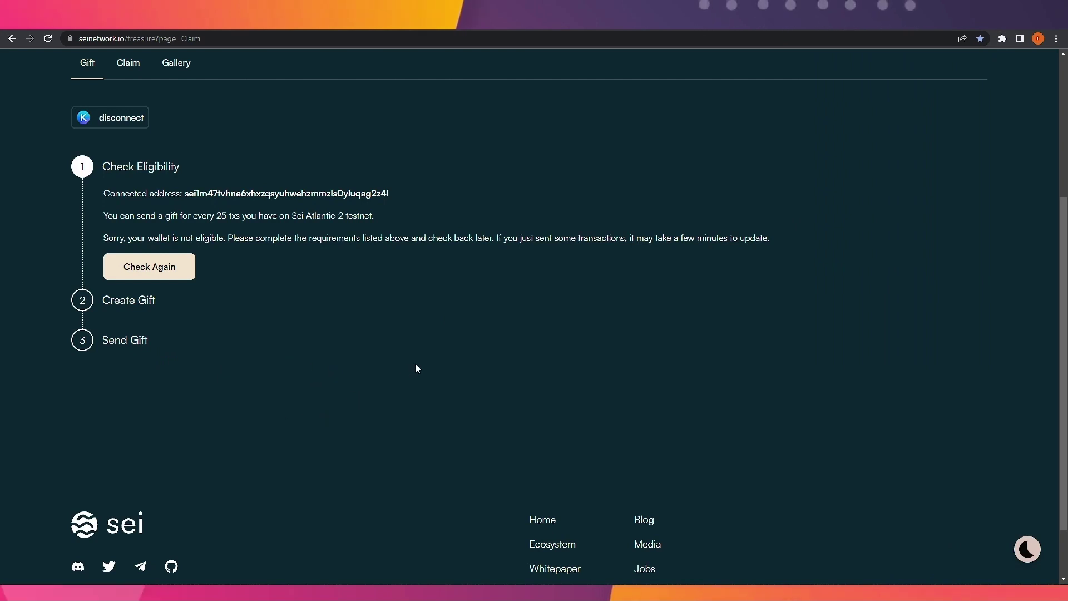
# Open the Claim section, highlight the received gift message, continue past Check Gift and start the Twitter verification.
pyautogui.scroll(1, 415, 365)
pyautogui.click(128, 118)
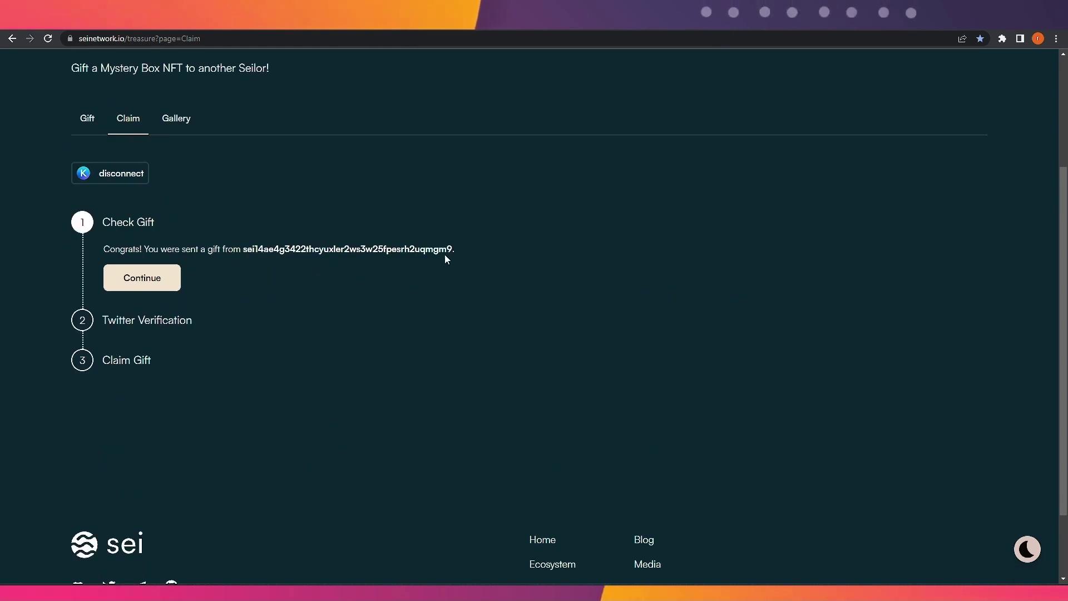
pyautogui.moveTo(103, 249); pyautogui.dragTo(394, 247)
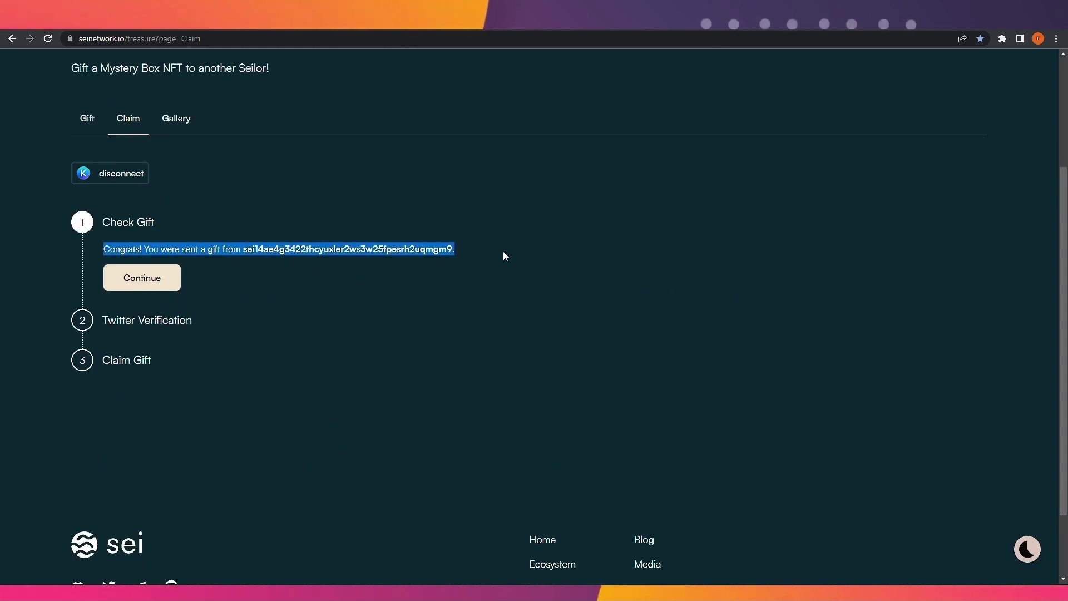
pyautogui.click(177, 285)
pyautogui.click(212, 325)
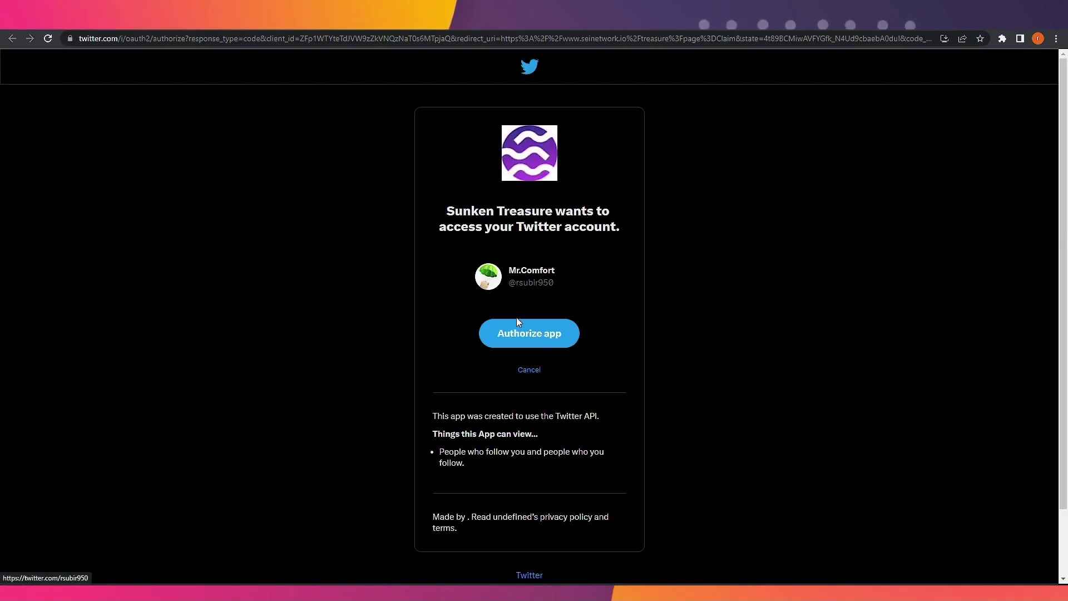
# Authorize the Sunken Treasure app on Twitter and reconnect the Keplr wallet in the Claim section.
pyautogui.click(522, 329)
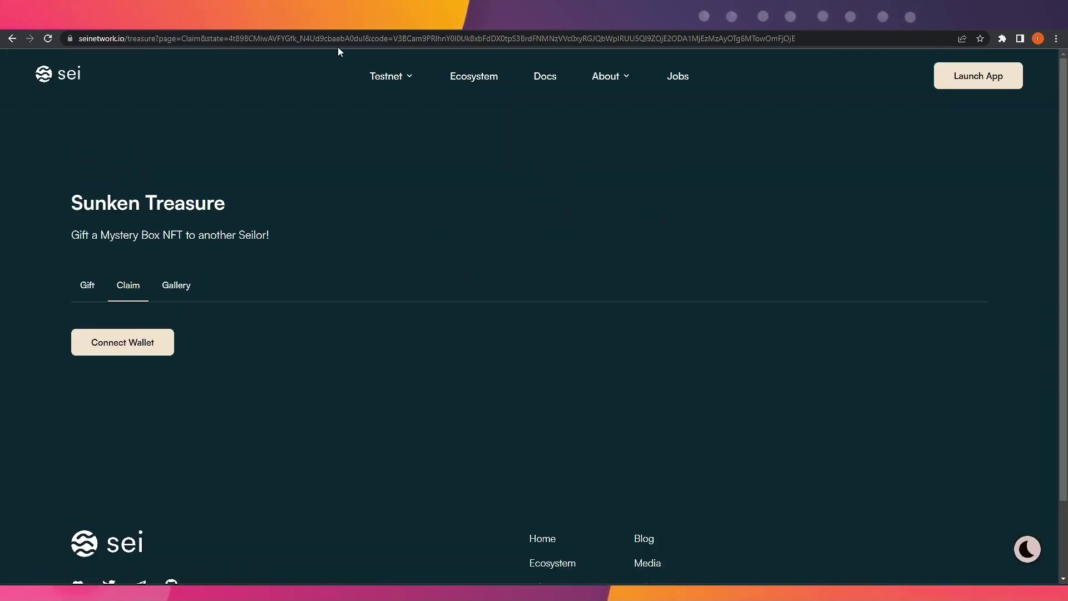
pyautogui.click(139, 343)
pyautogui.click(467, 311)
pyautogui.scroll(-1, 467, 310)
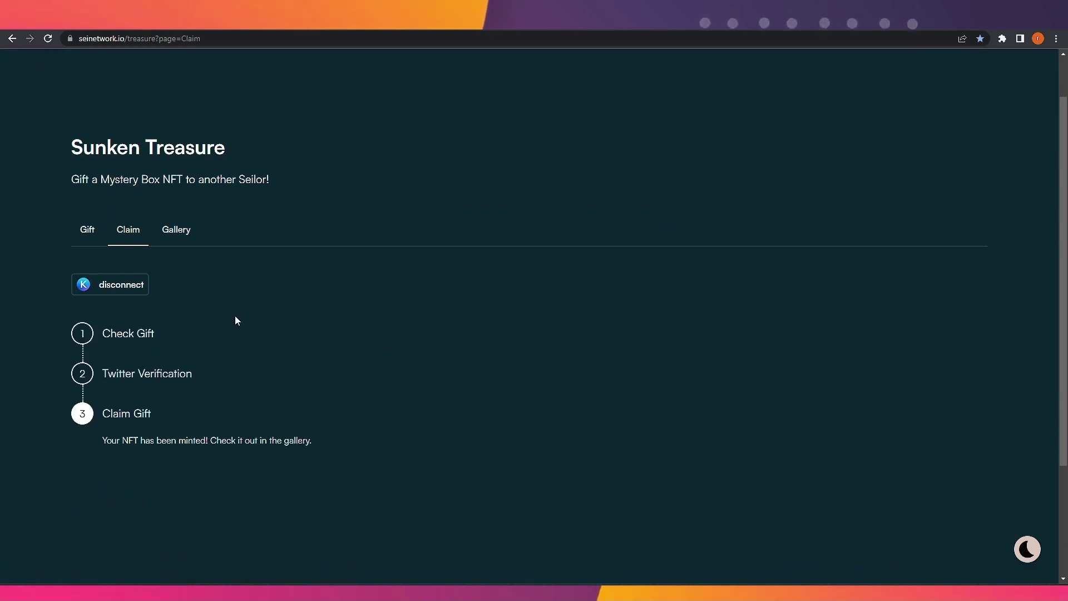
pyautogui.scroll(-1, 256, 318)
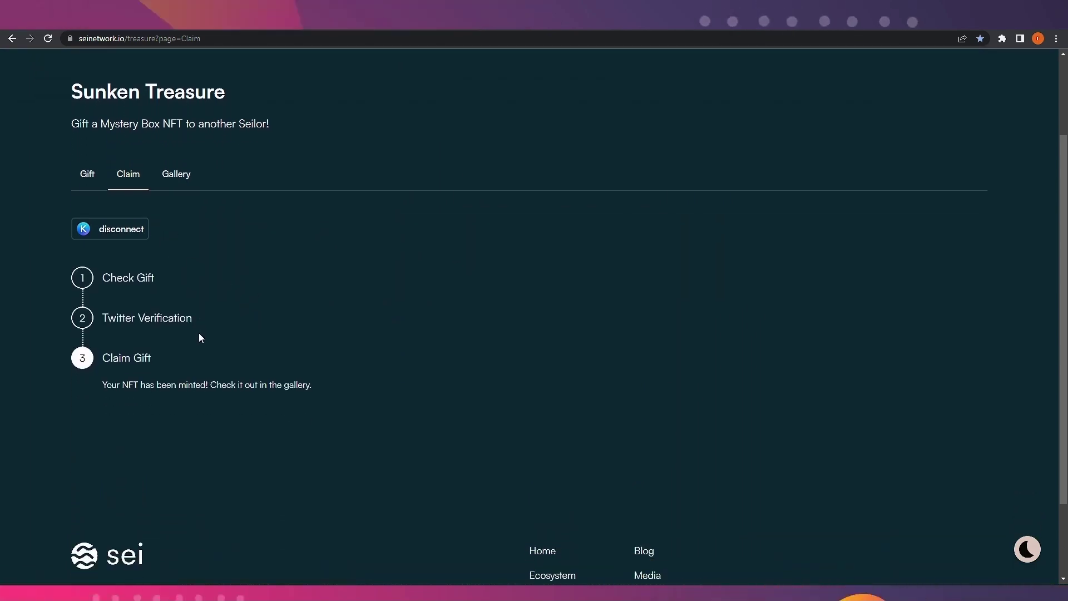
pyautogui.scroll(-1, 267, 336)
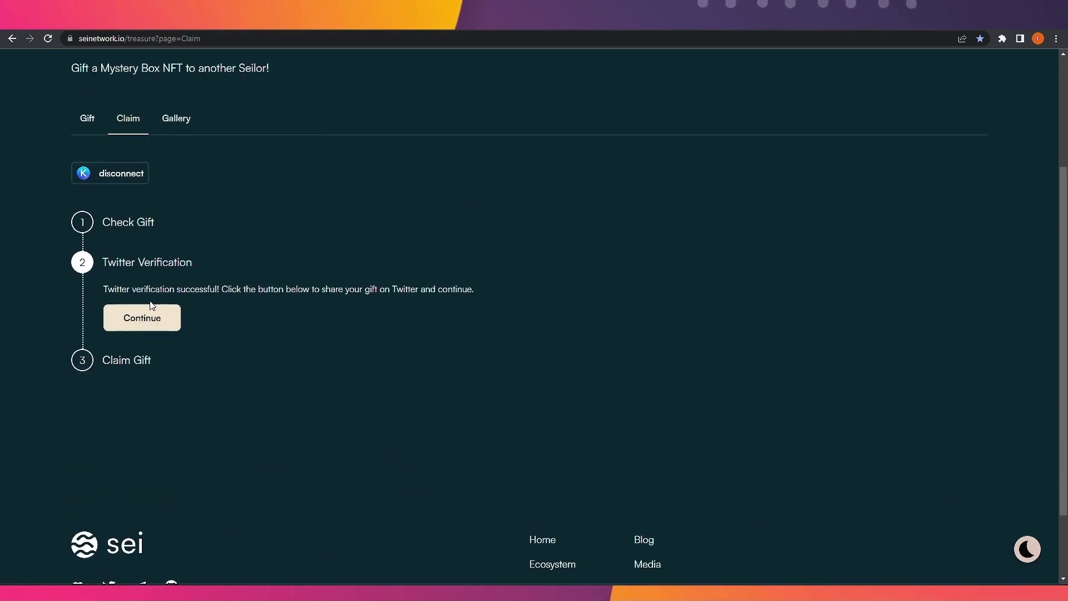
# Continue past Twitter Verification, try to post the prefilled #SeiSunkenTreasure tweet and close the tweet page.
pyautogui.click(144, 317)
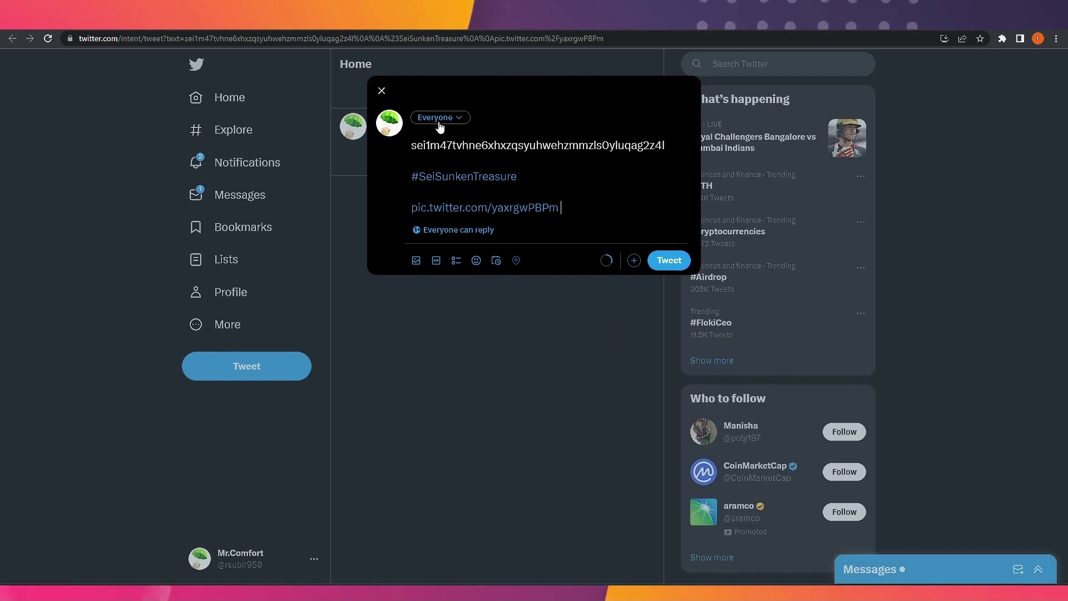
pyautogui.click(670, 260)
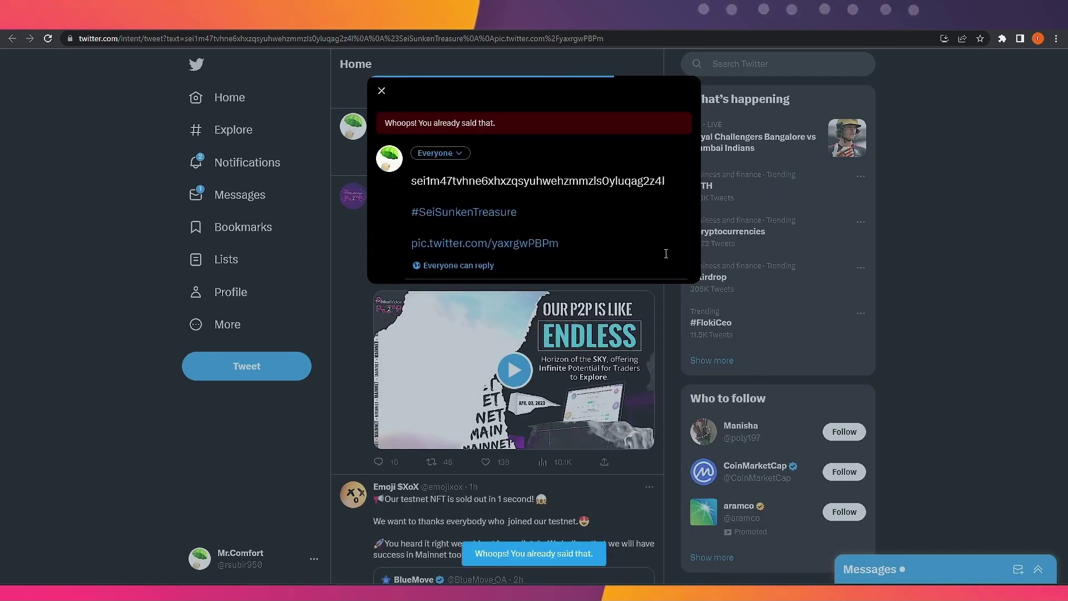
pyautogui.hotkey('ctrl', 'w')
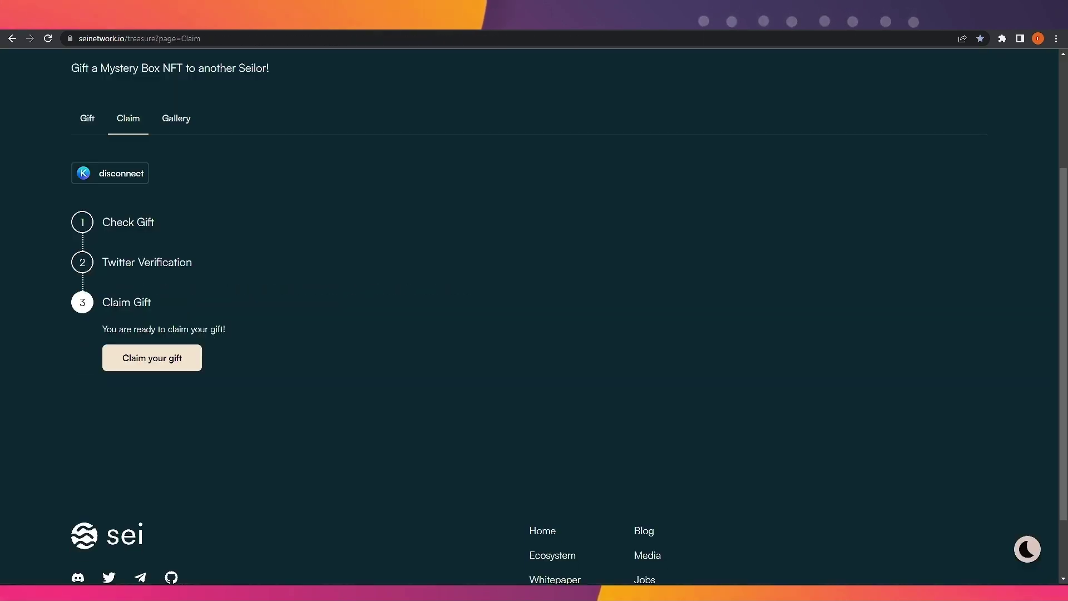
# Claim the gift to mint the Mystery Box NFT and open the Gallery section.
pyautogui.click(143, 358)
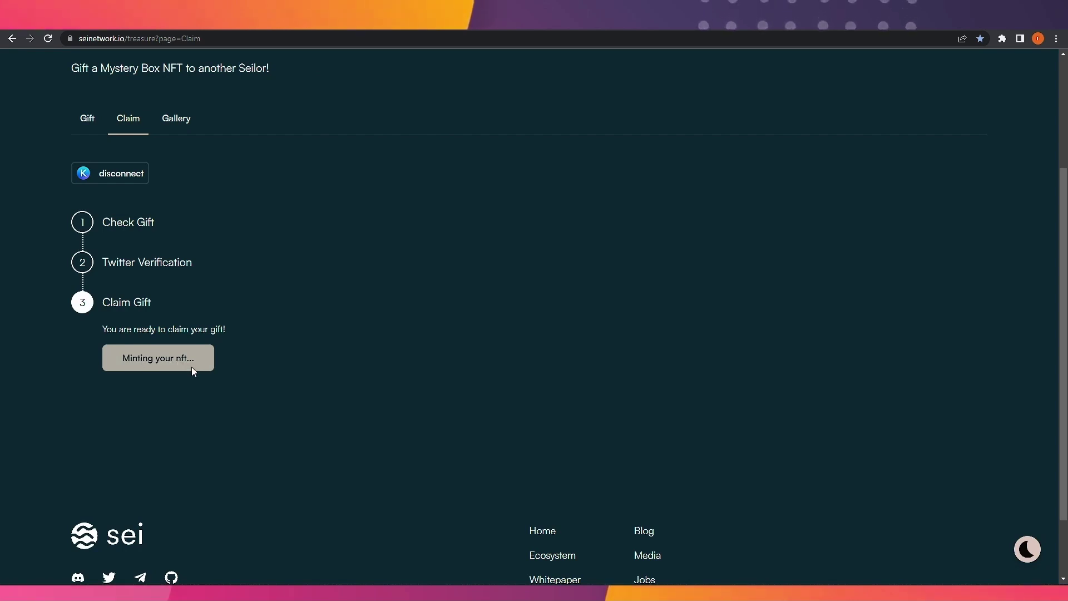
pyautogui.click(169, 142)
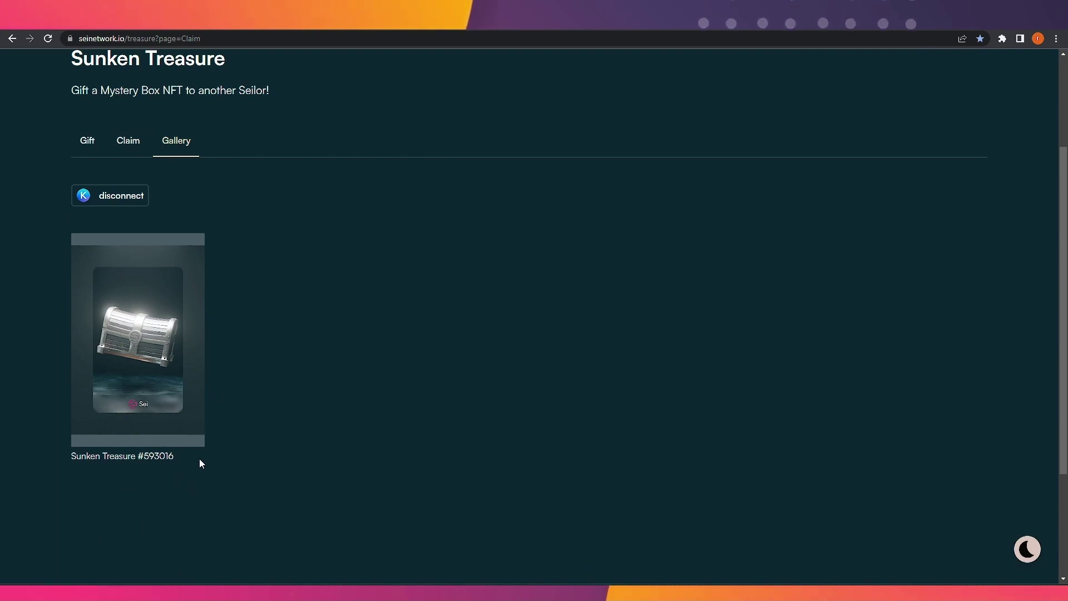
# Return to the Claim section and highlight the message under Claim Gift.
pyautogui.click(128, 140)
pyautogui.scroll(-2, 174, 384)
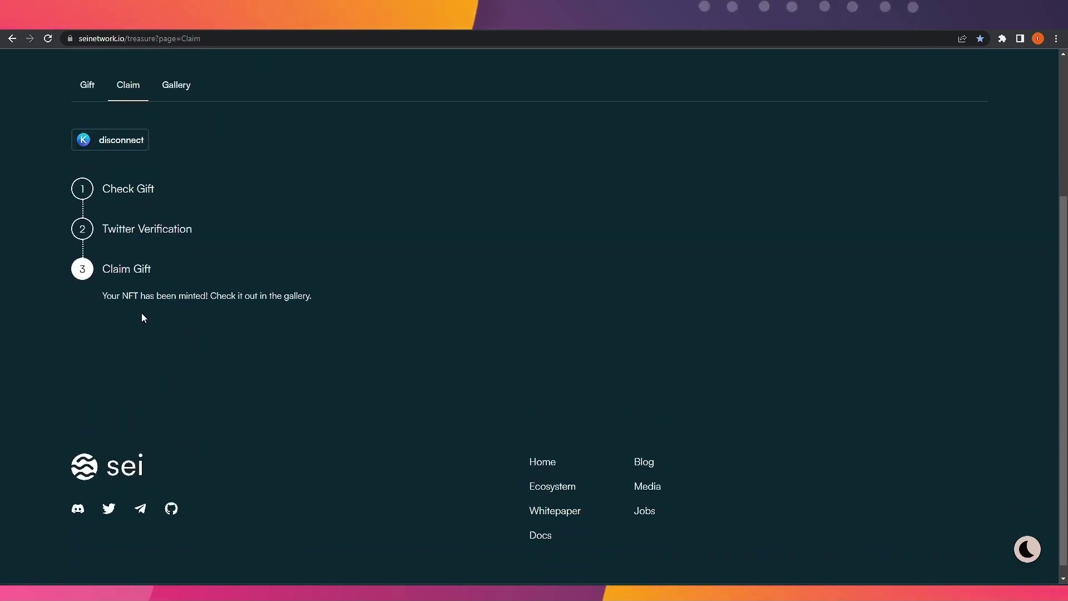
pyautogui.moveTo(104, 295); pyautogui.dragTo(322, 298)
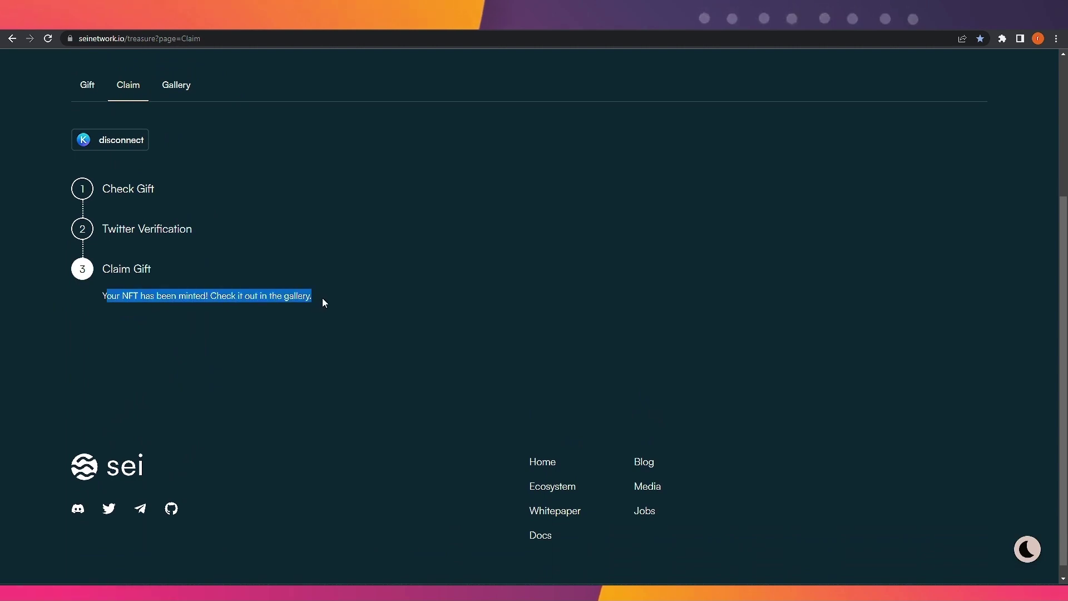
pyautogui.click(323, 298)
pyautogui.scroll(1, 292, 306)
pyautogui.scroll(-1, 294, 334)
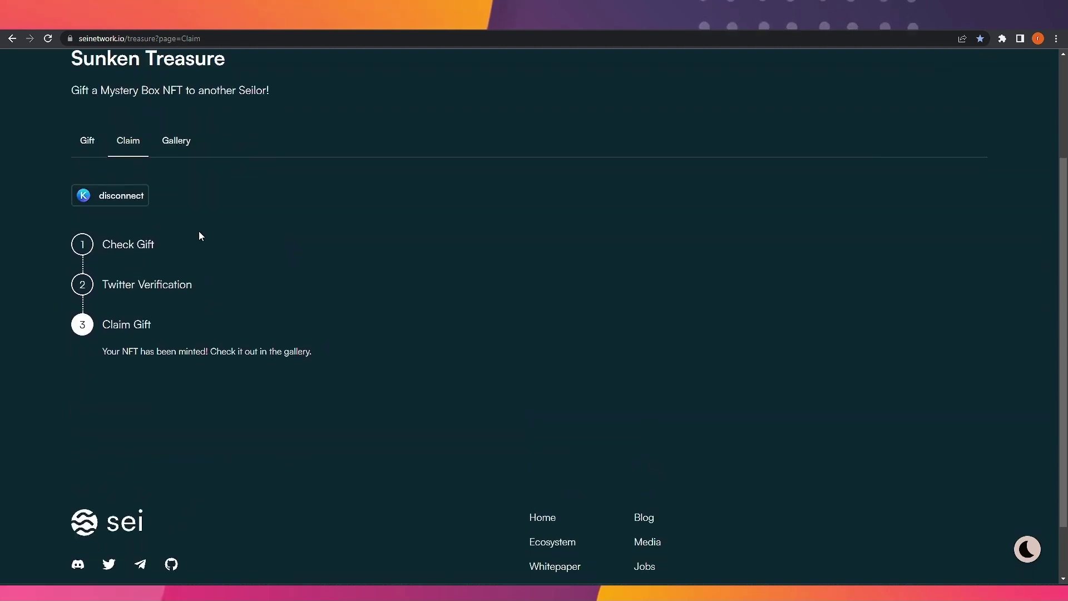
# Examine the minted Sunken Treasure NFT in the Gallery, comparing it with the status in the Claim section.
pyautogui.click(174, 148)
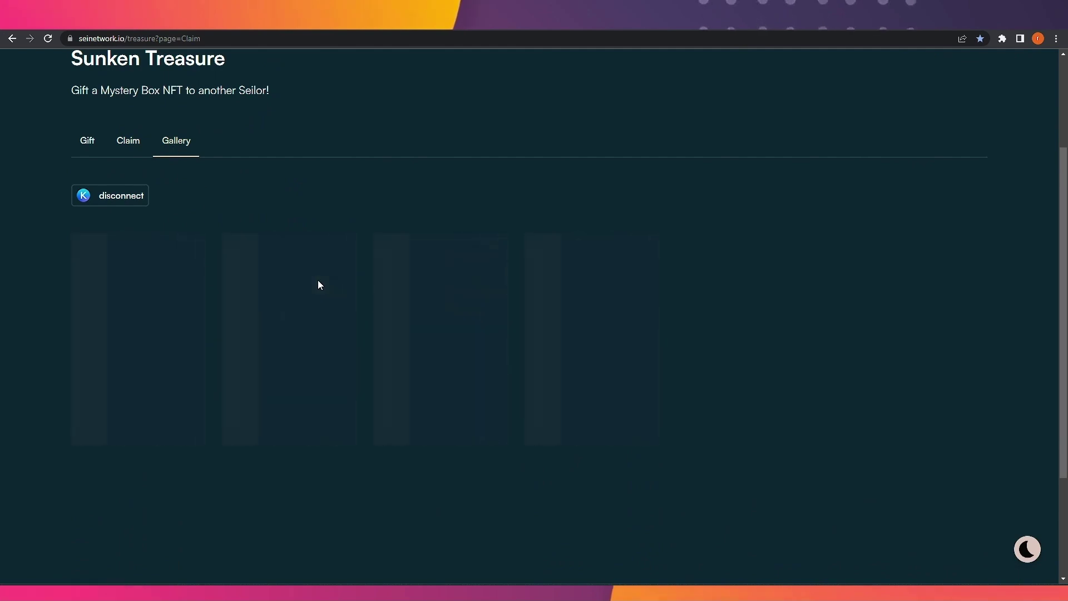
pyautogui.scroll(-1, 312, 283)
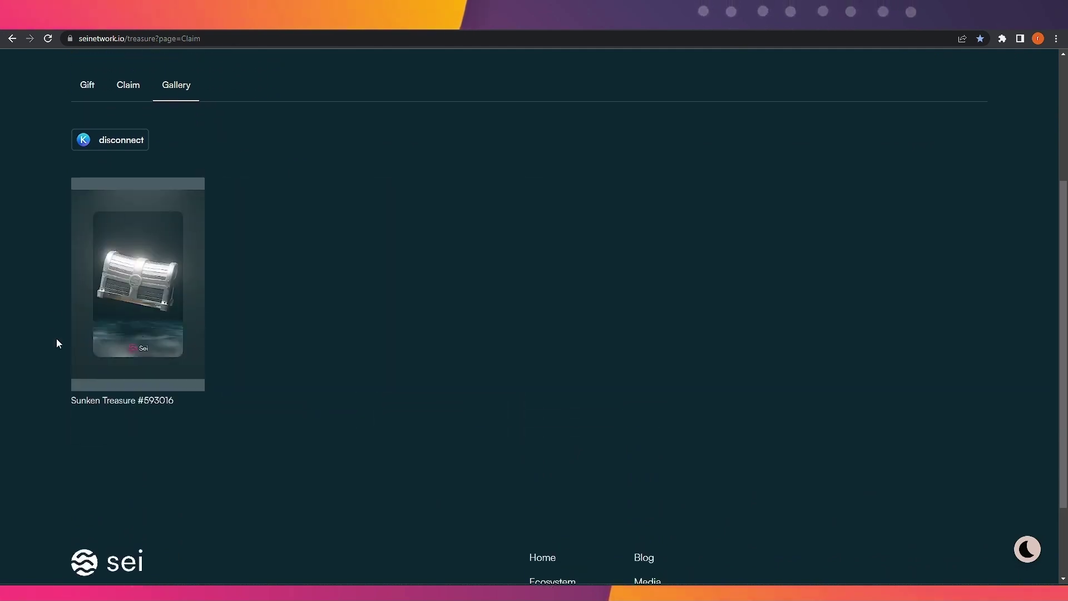
pyautogui.scroll(3, 132, 333)
pyautogui.click(128, 256)
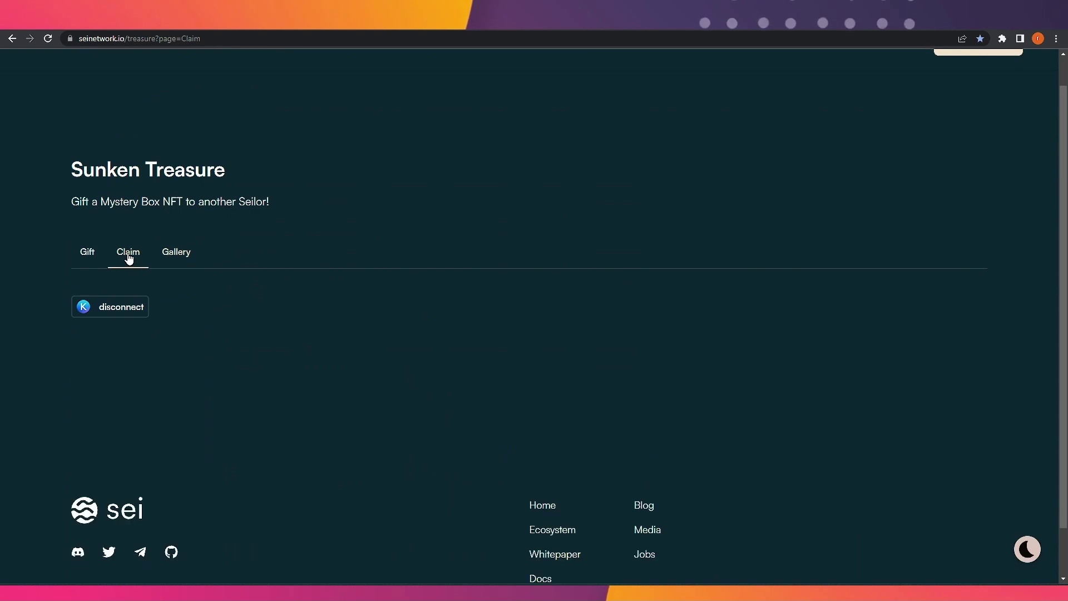
pyautogui.click(183, 262)
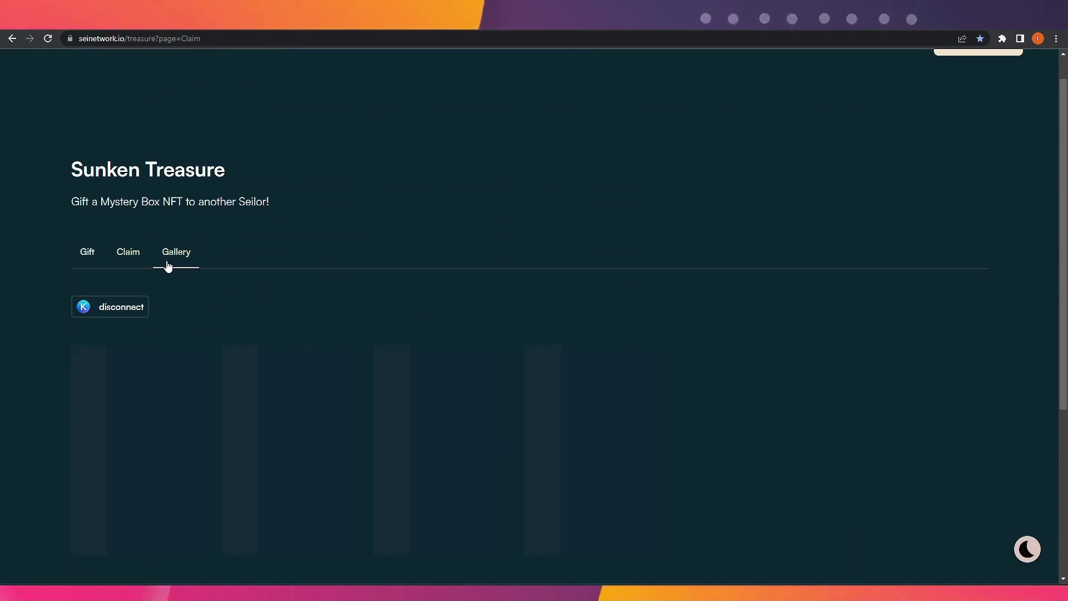
pyautogui.click(136, 262)
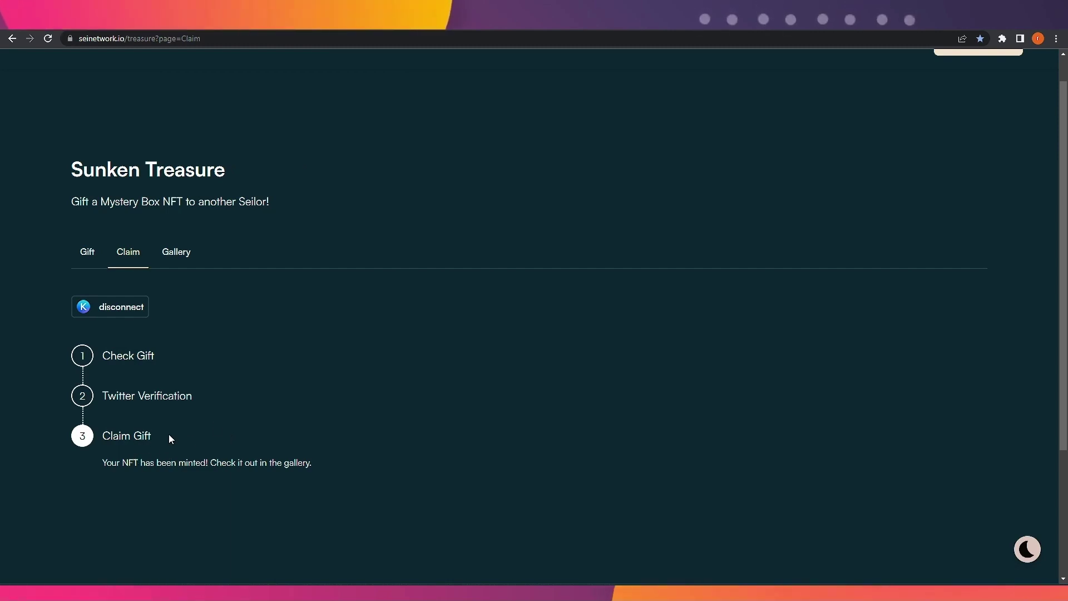
pyautogui.click(182, 253)
pyautogui.scroll(-2, 196, 298)
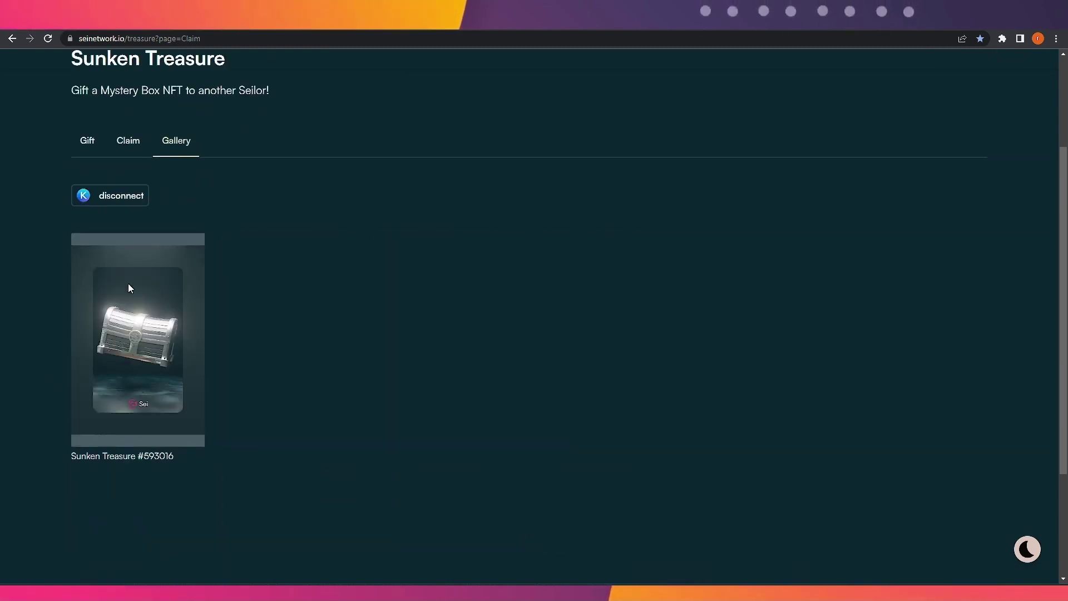
pyautogui.scroll(2, 186, 356)
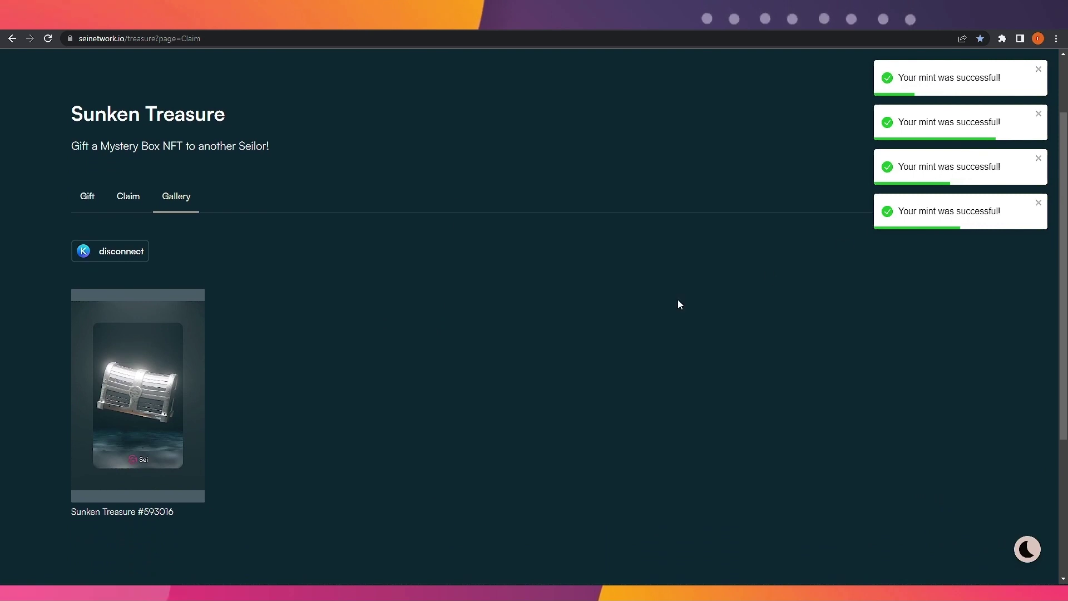
pyautogui.scroll(-2, 242, 382)
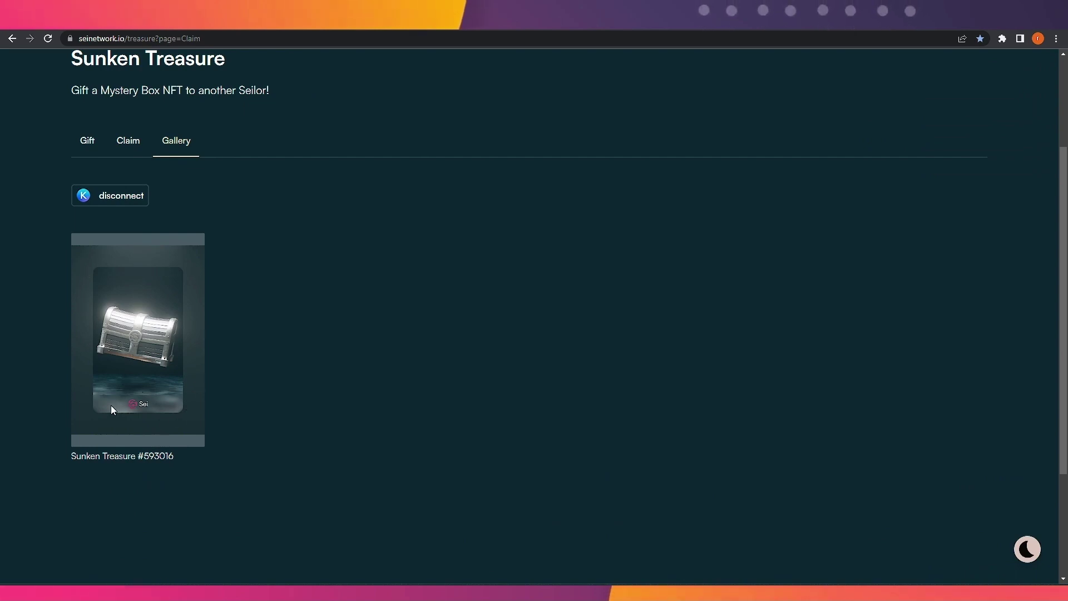
pyautogui.scroll(3, 458, 227)
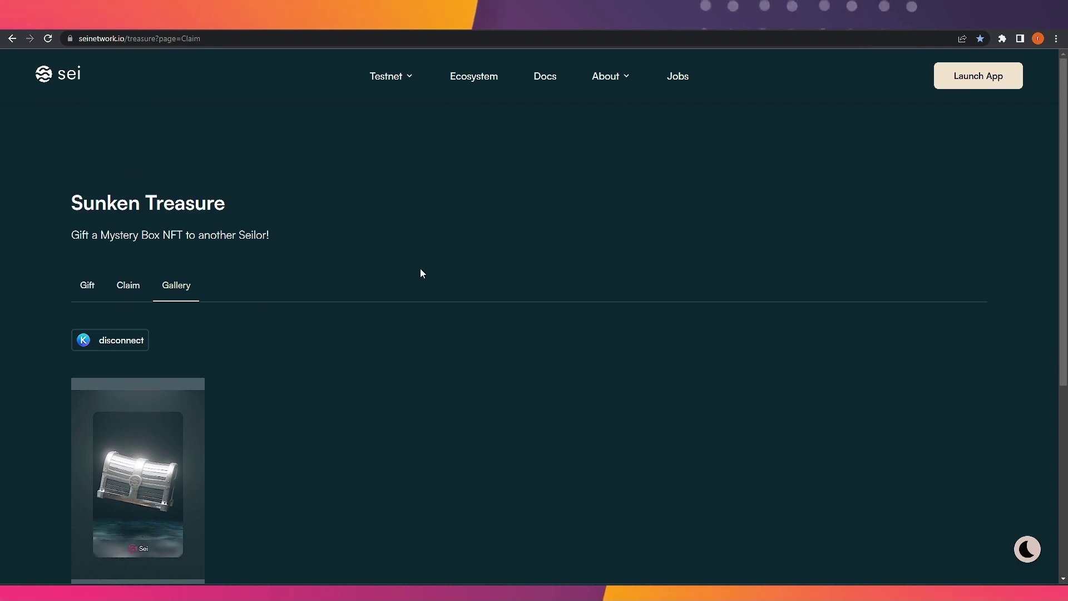
pyautogui.scroll(-1, 443, 271)
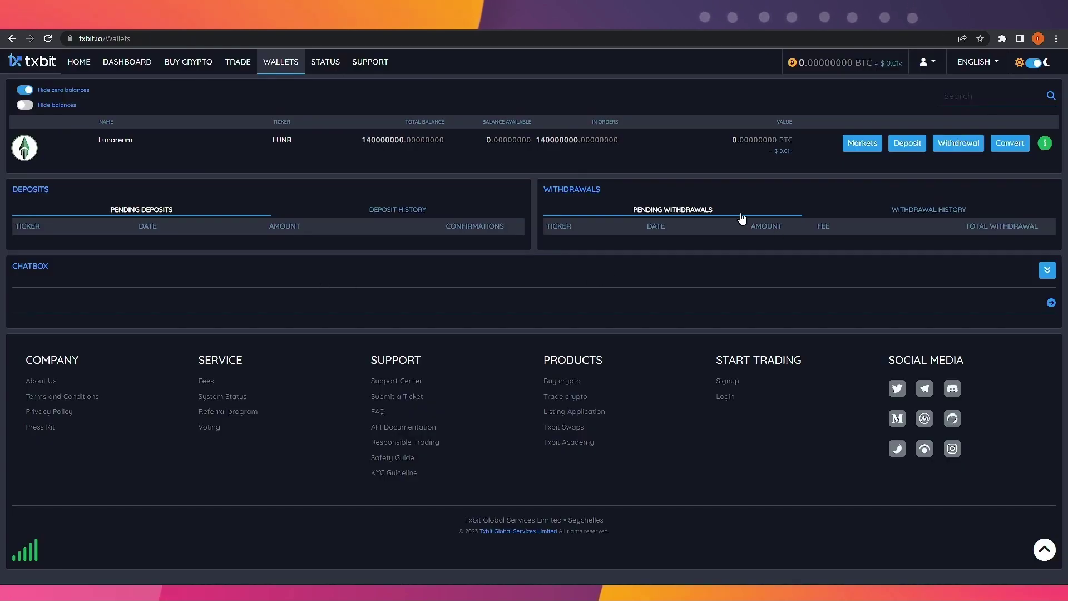
# Switch to Txbit's Wallets page and highlight Lunareum's total balance.
pyautogui.click(277, 66)
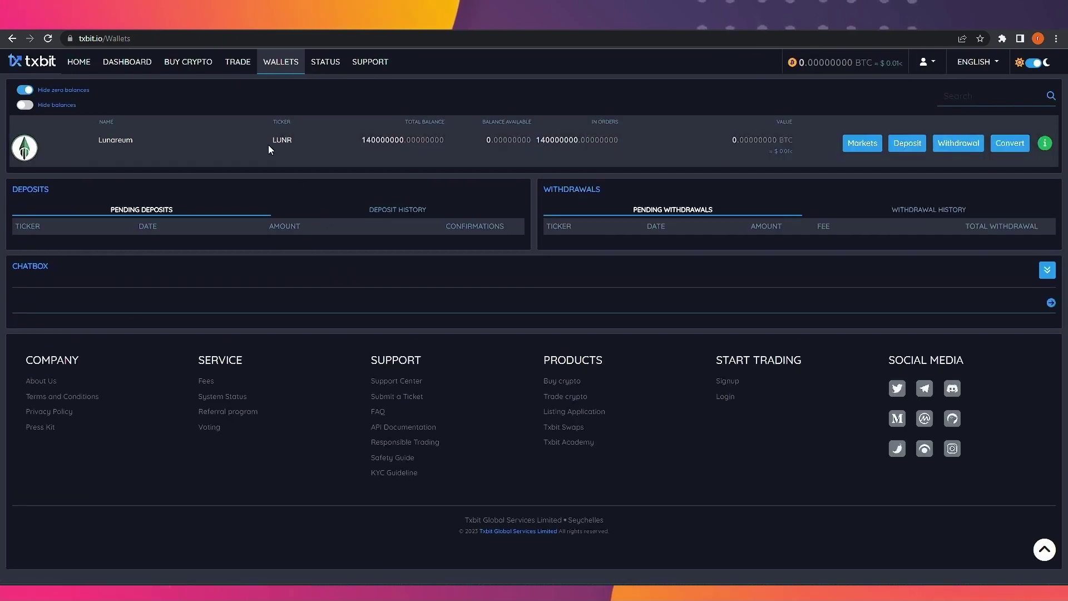
pyautogui.moveTo(363, 140); pyautogui.dragTo(420, 140)
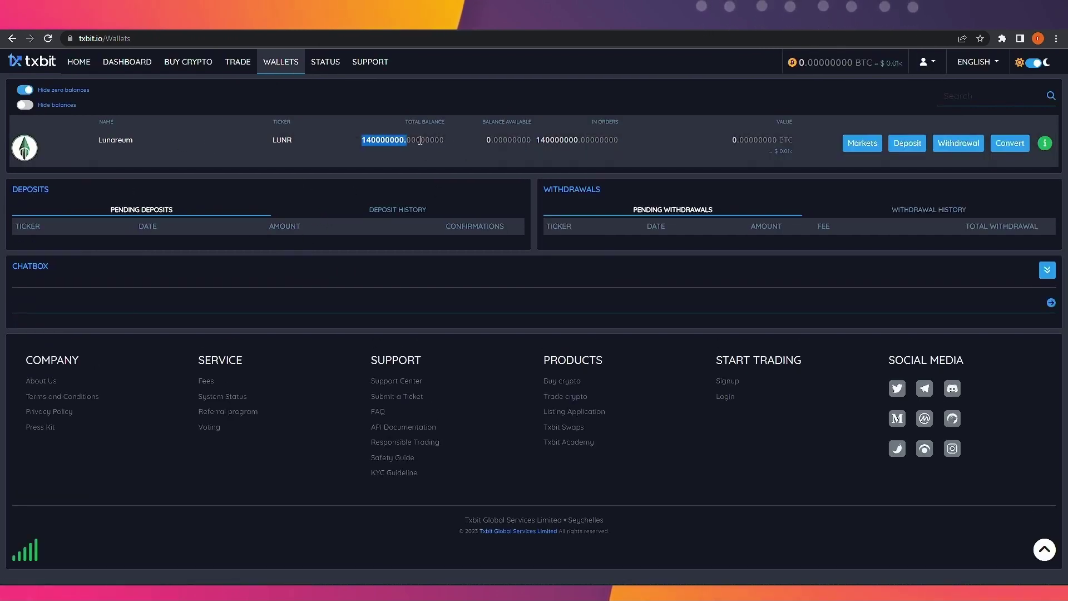
pyautogui.click(486, 146)
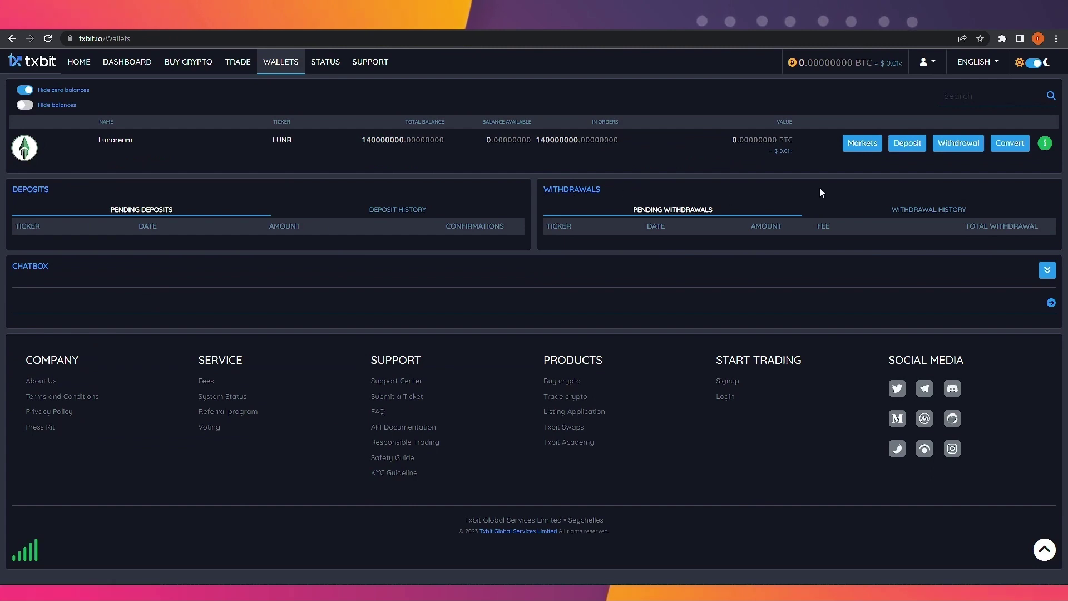
# Open the LUNR/USDT market from the Lunareum wallet and examine the order book, open orders and trading forms.
pyautogui.click(861, 145)
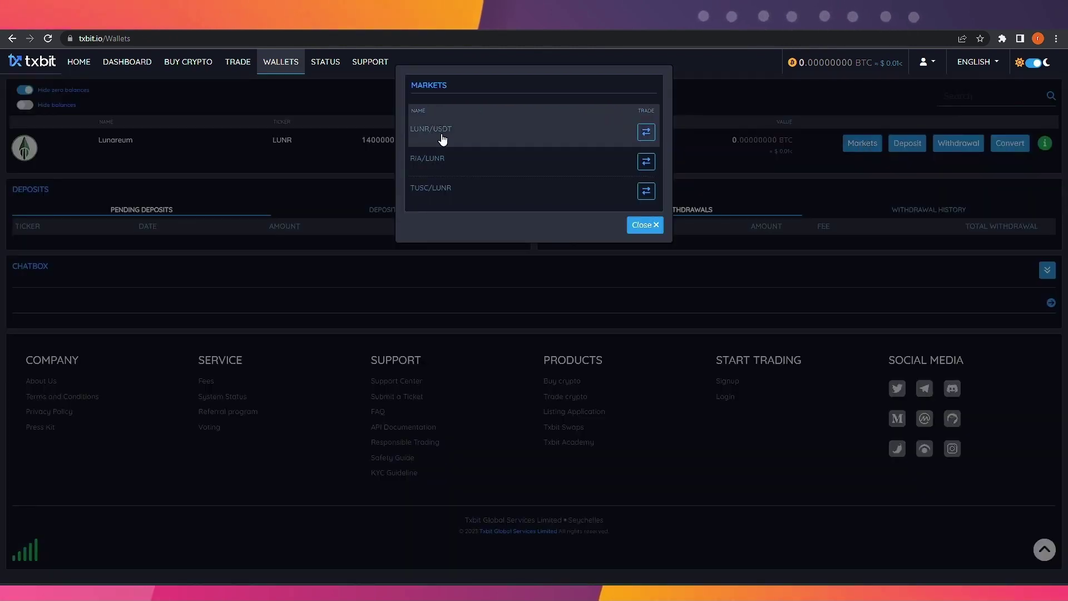
pyautogui.click(646, 133)
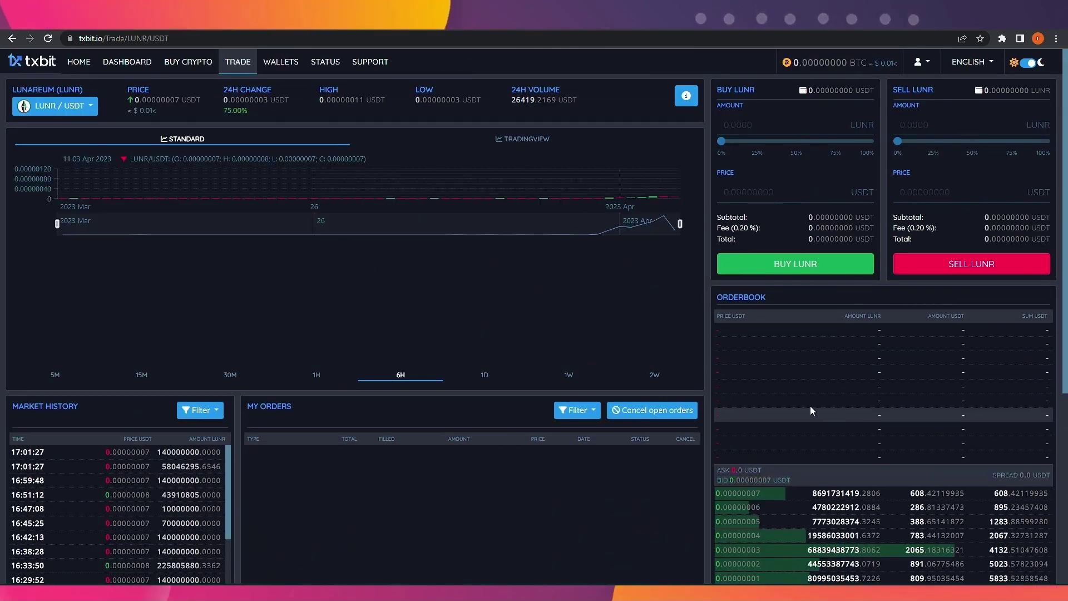
pyautogui.scroll(-1, 810, 405)
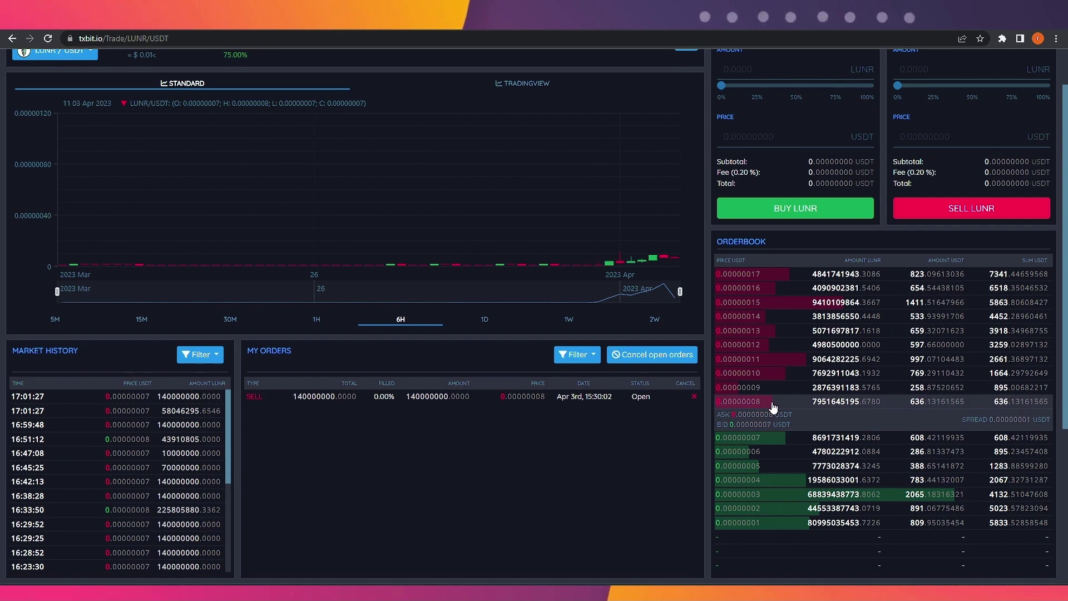
pyautogui.scroll(1, 801, 405)
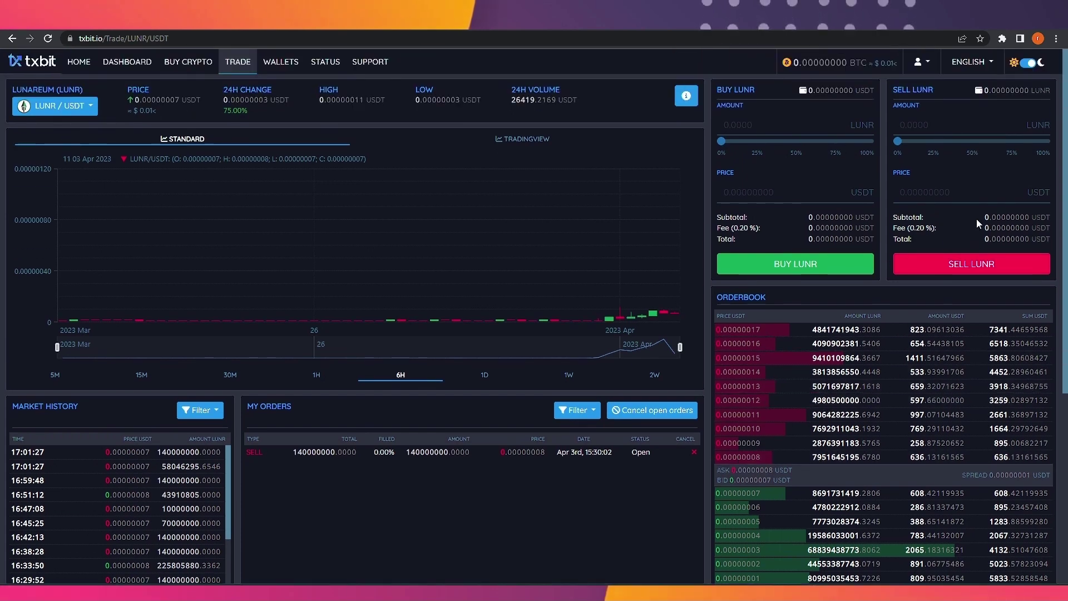
pyautogui.scroll(-1, 890, 333)
pyautogui.scroll(1, 848, 361)
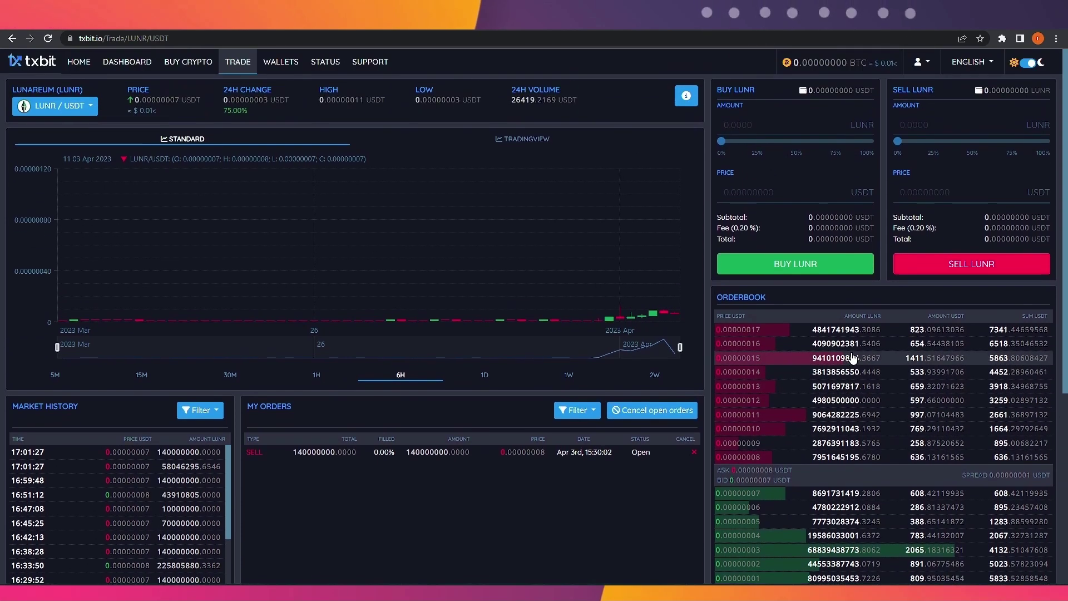
pyautogui.scroll(-2, 749, 368)
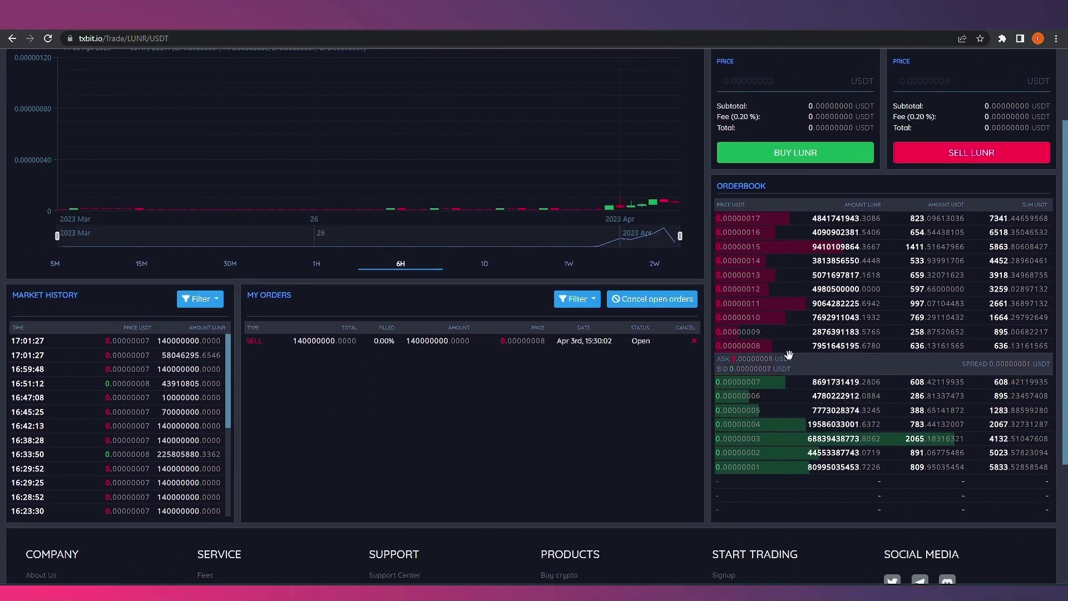
pyautogui.scroll(2, 809, 357)
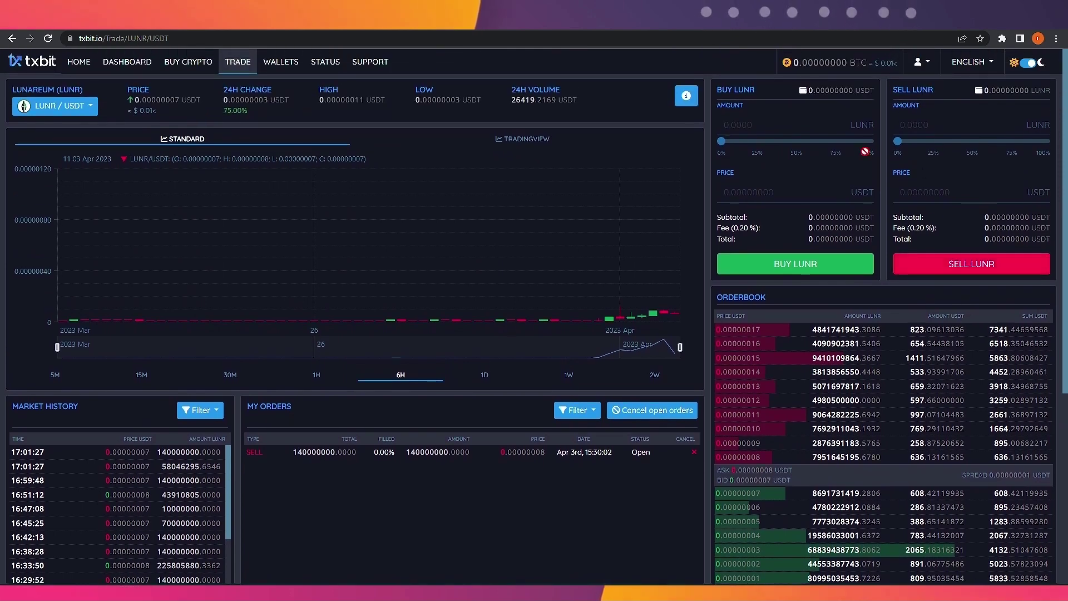
# Return to the Wallets page and search the wallet list for "dash".
pyautogui.click(281, 64)
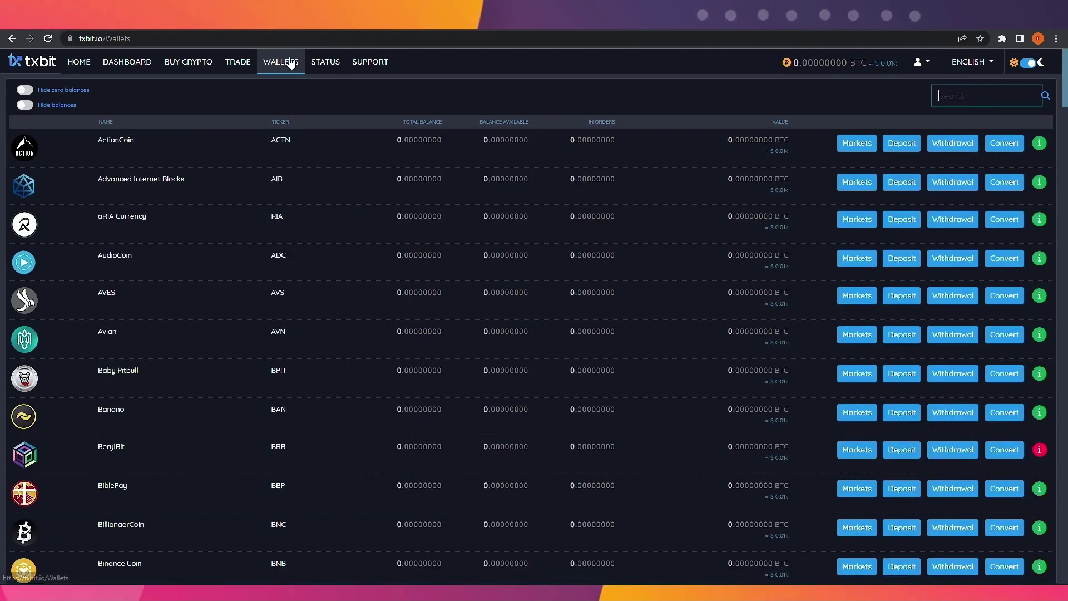
pyautogui.click(287, 63)
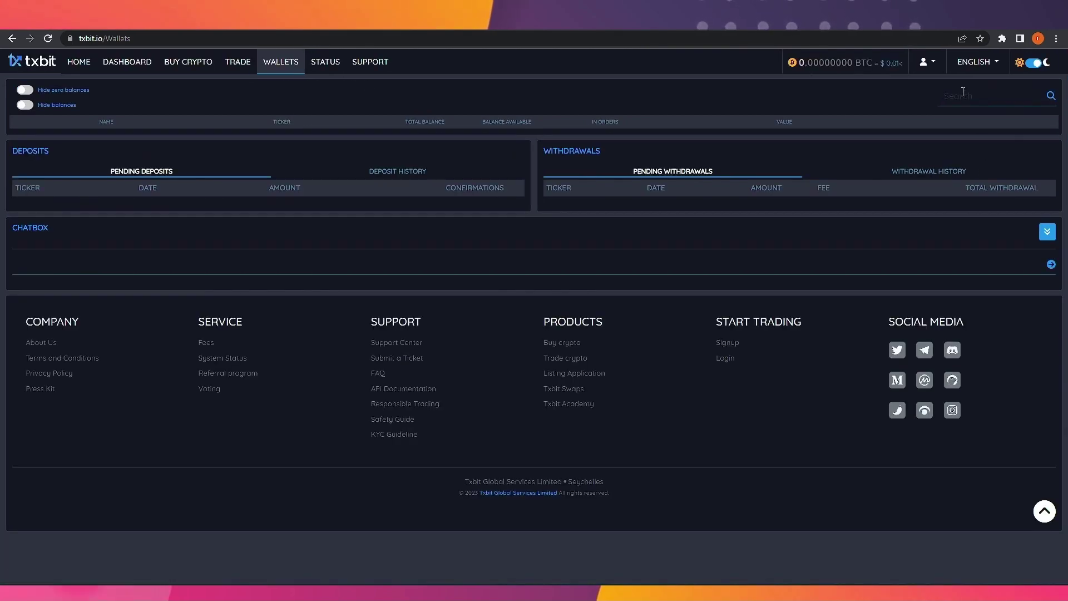
pyautogui.click(951, 97)
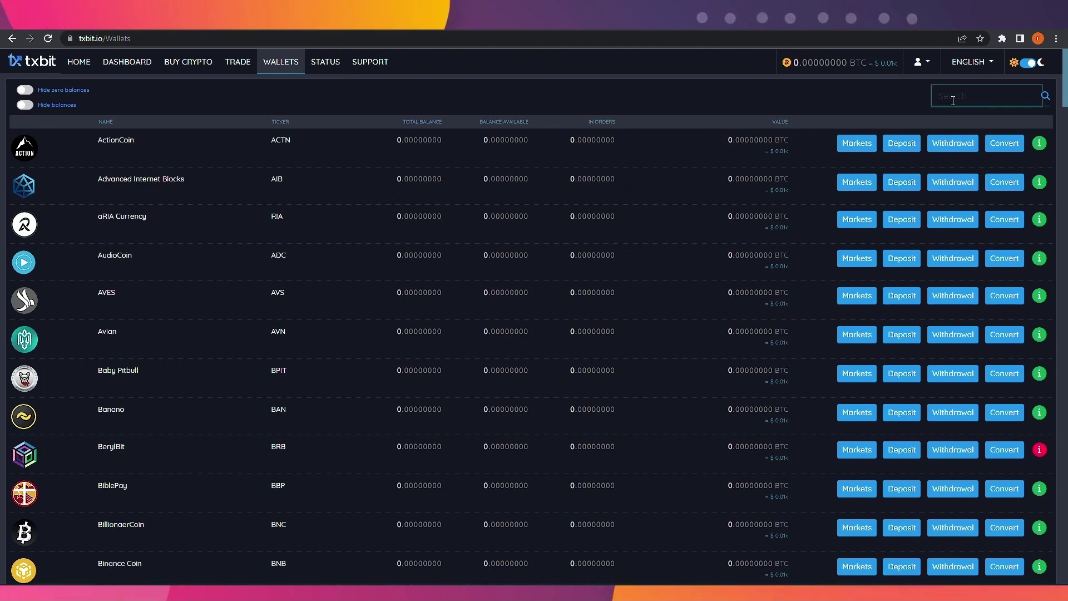
pyautogui.write('dash')
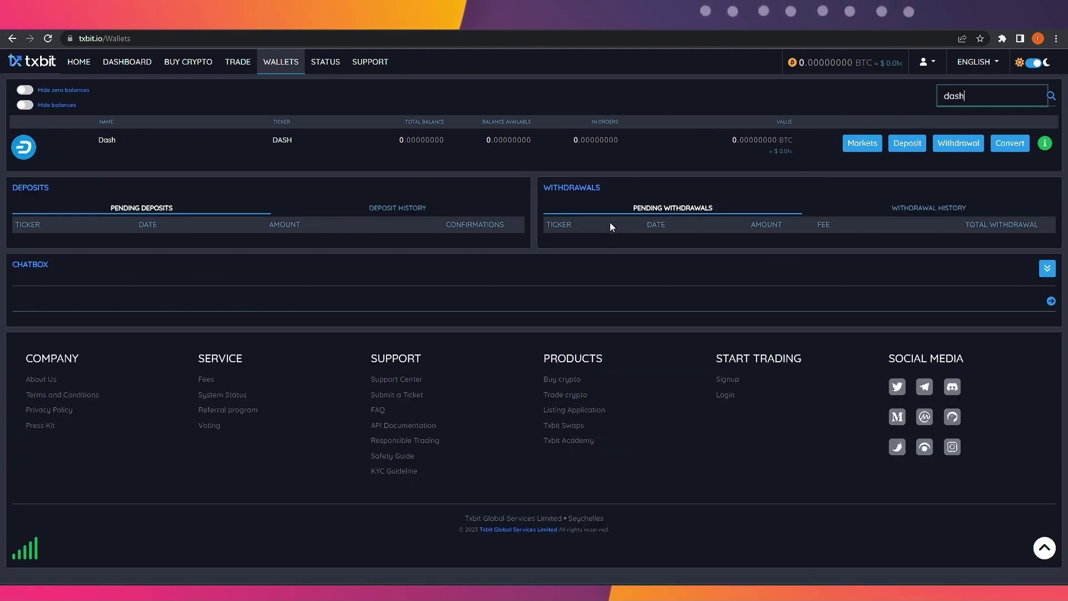
# Open the DASH/USDT market from the Dash wallet and examine its order book, market history and trading forms.
pyautogui.click(864, 146)
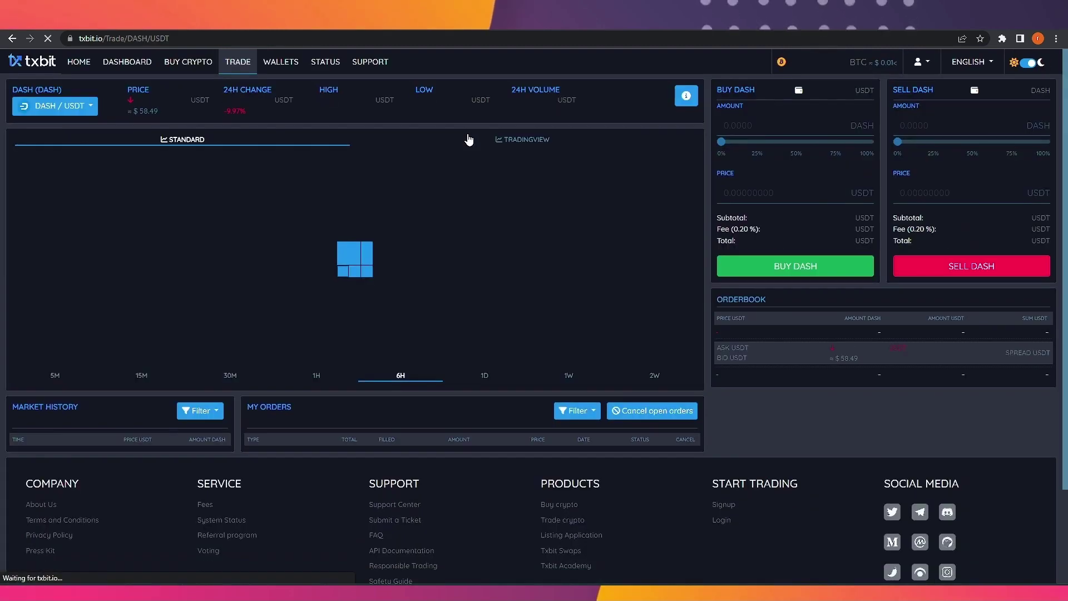
pyautogui.scroll(-2, 800, 192)
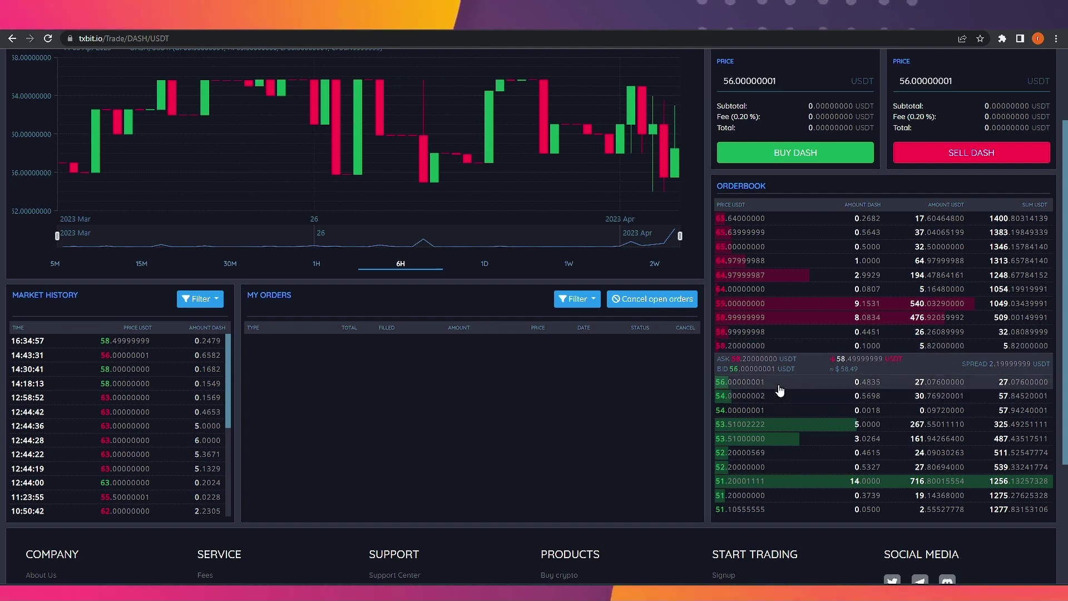
pyautogui.scroll(2, 781, 390)
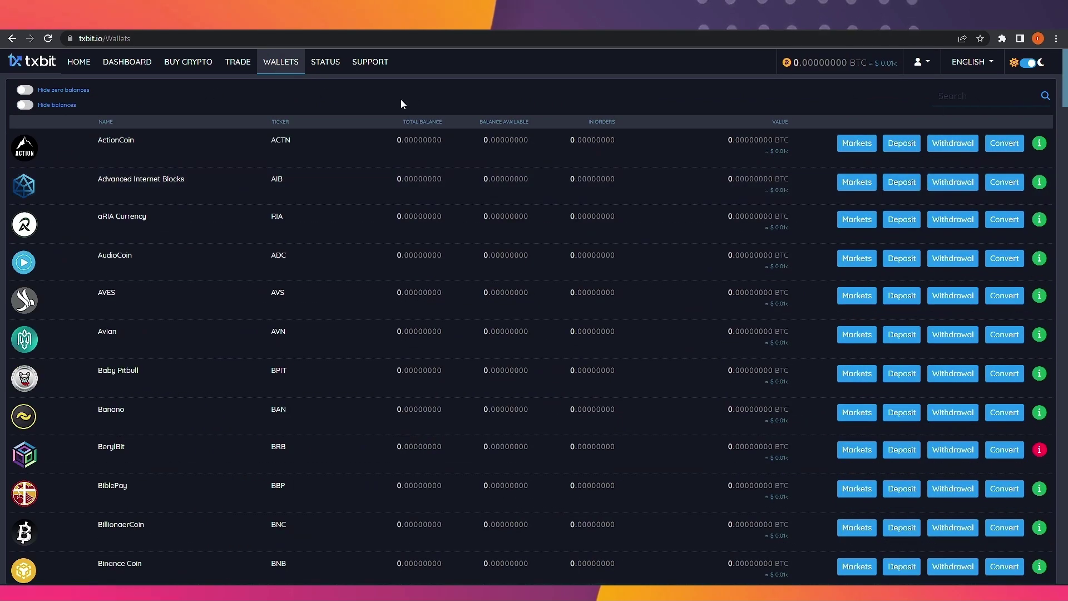
# Search the Wallets list for "das" and open Dash's withdrawal form.
pyautogui.click(974, 98)
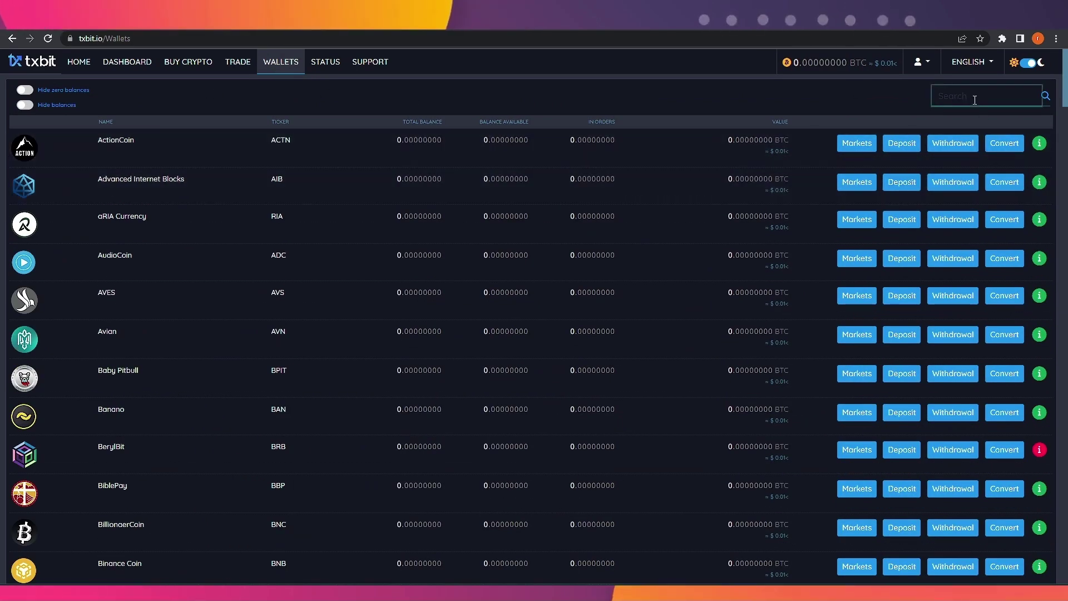
pyautogui.write('das')
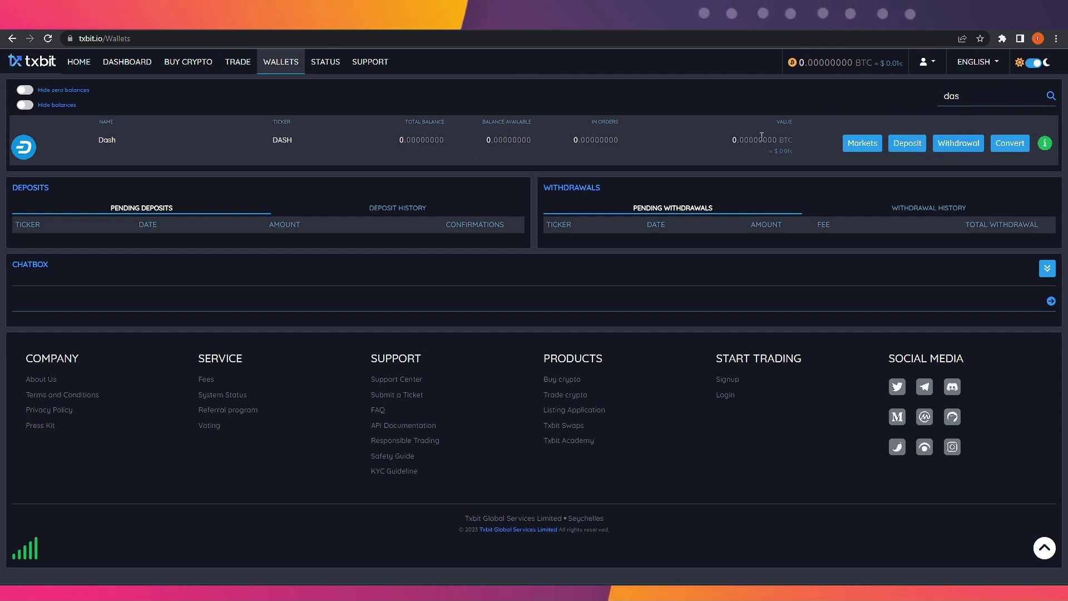
pyautogui.click(964, 149)
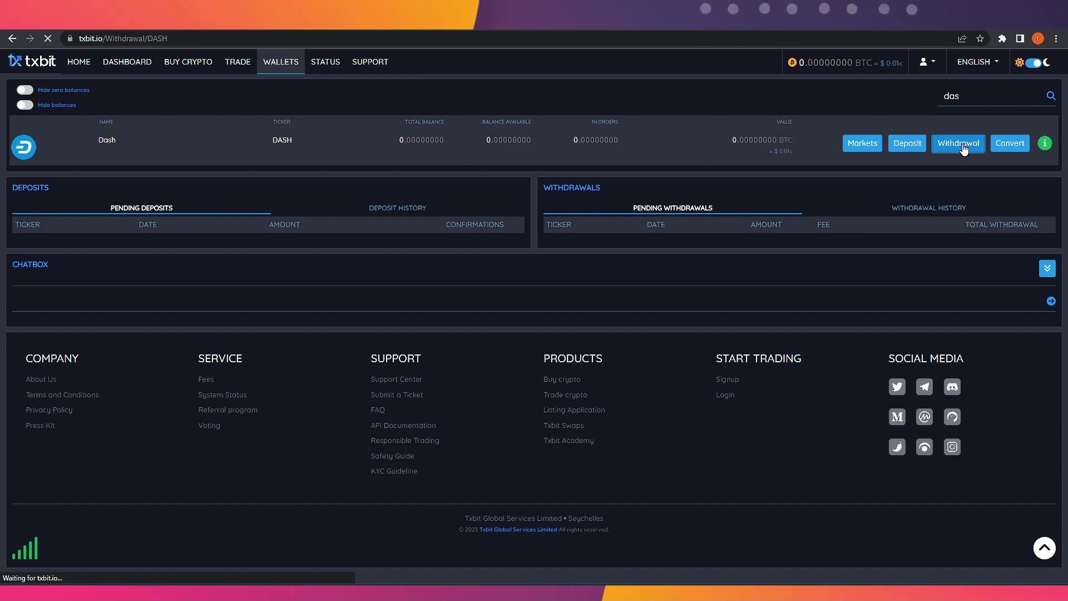
# Set the DASH withdrawal amount to the full available balance and go through the form's empty address and password fields.
pyautogui.scroll(-2, 268, 255)
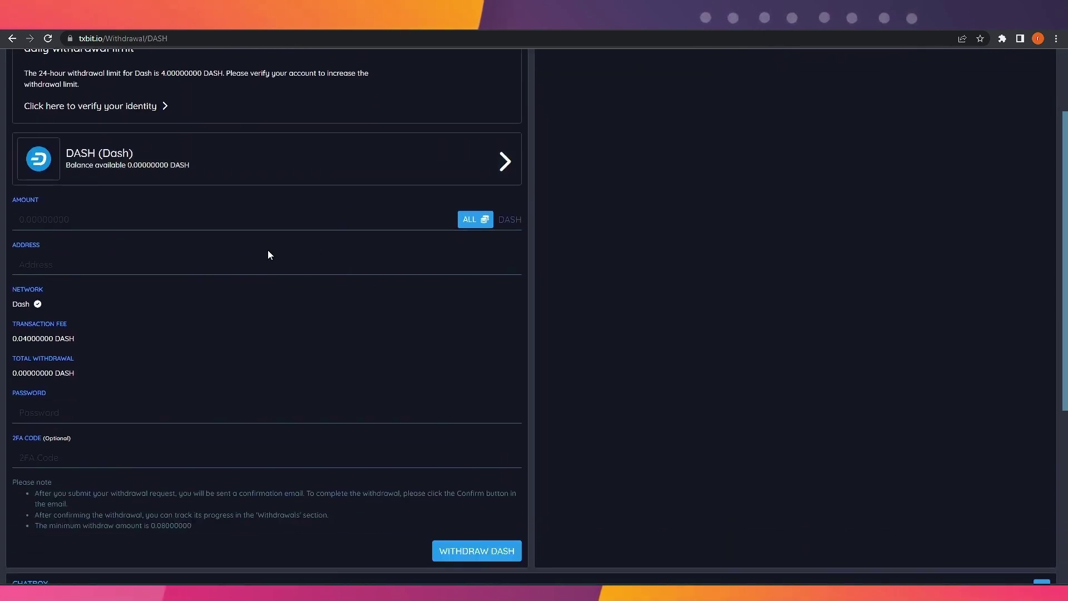
pyautogui.click(78, 218)
pyautogui.click(482, 223)
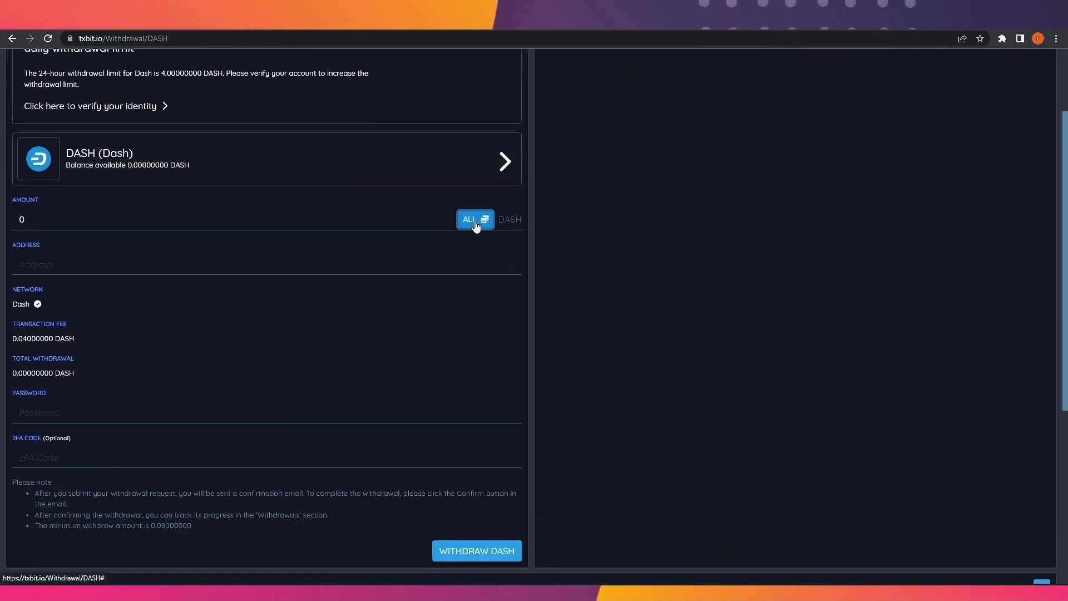
pyautogui.scroll(-2, 473, 222)
pyautogui.click(52, 155)
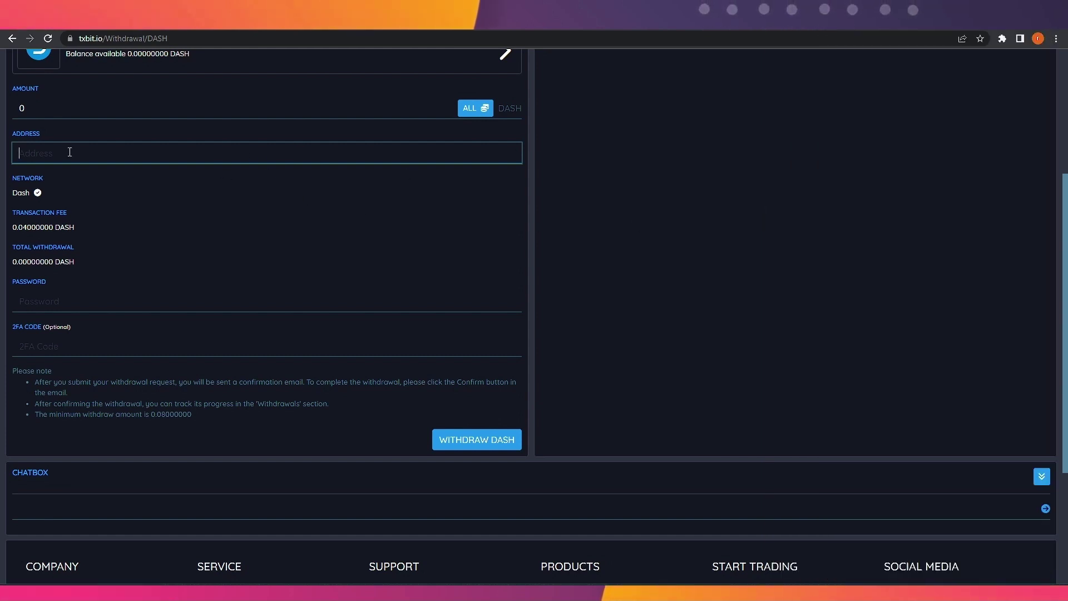
pyautogui.scroll(-1, 217, 186)
pyautogui.click(58, 250)
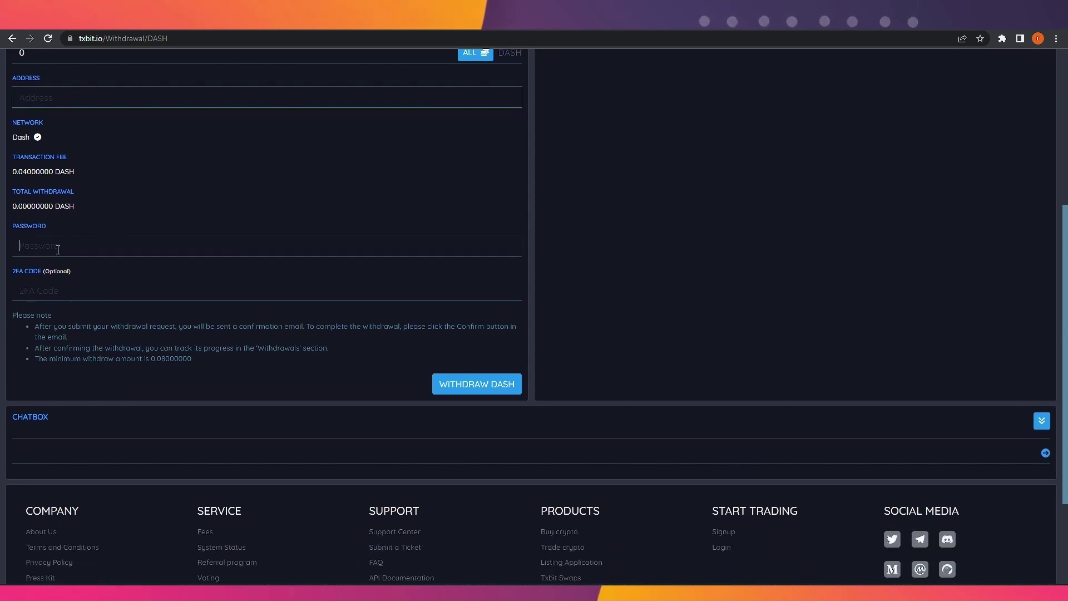